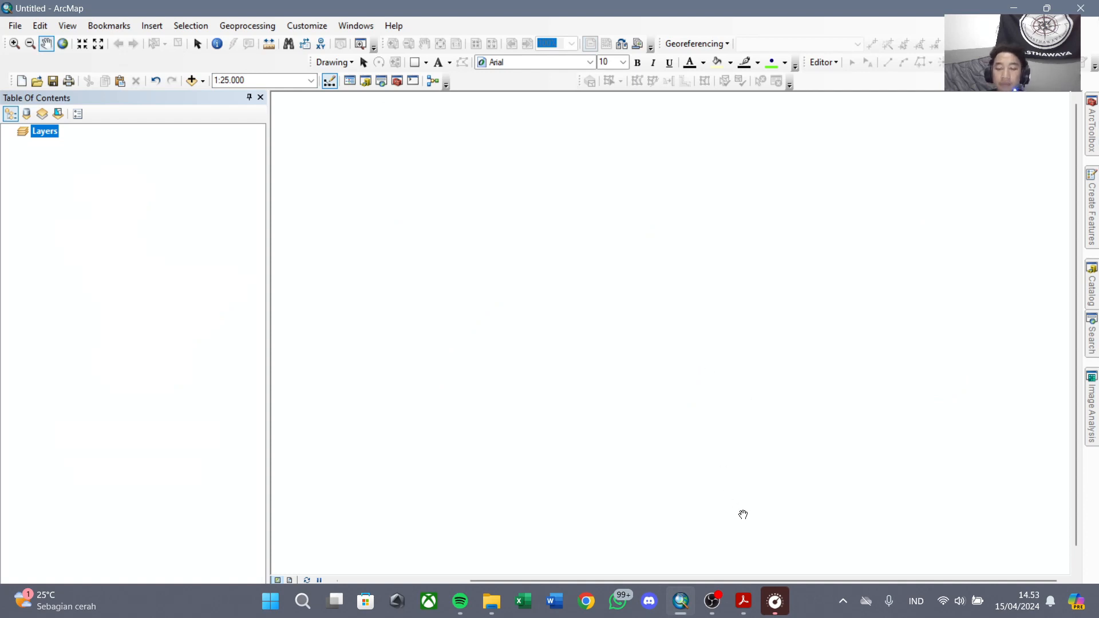
Switch to the Landsat 8 alteration paper in Acrobat and read through its introduction and hydrothermal alteration theory.
{"action": "mouse_move", "coordinate": [749, 596]}
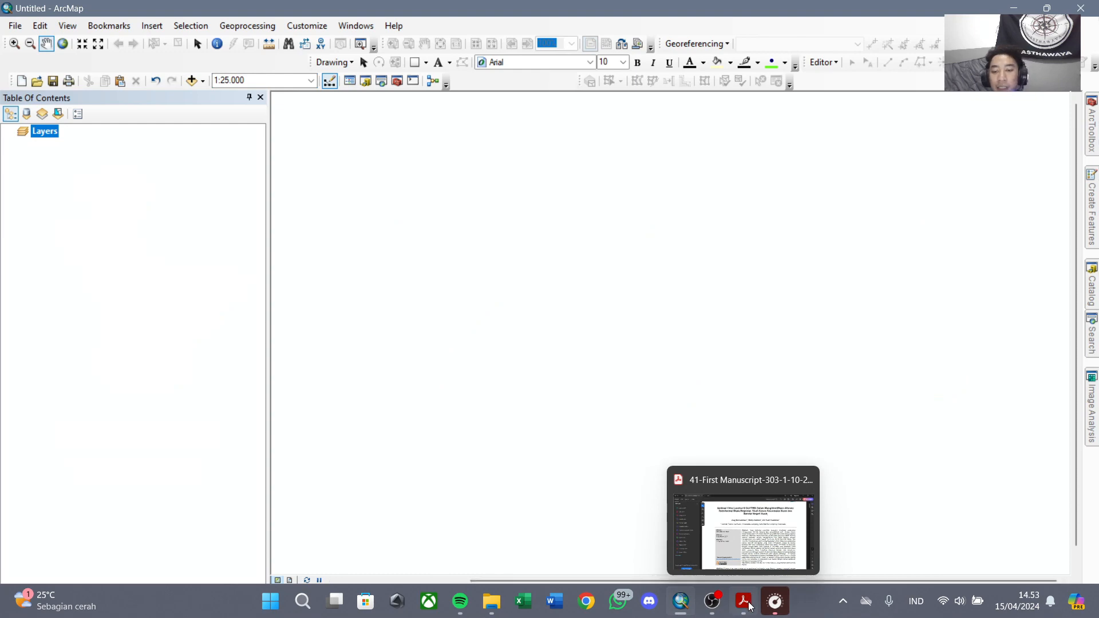
{"action": "left_click", "coordinate": [742, 591]}
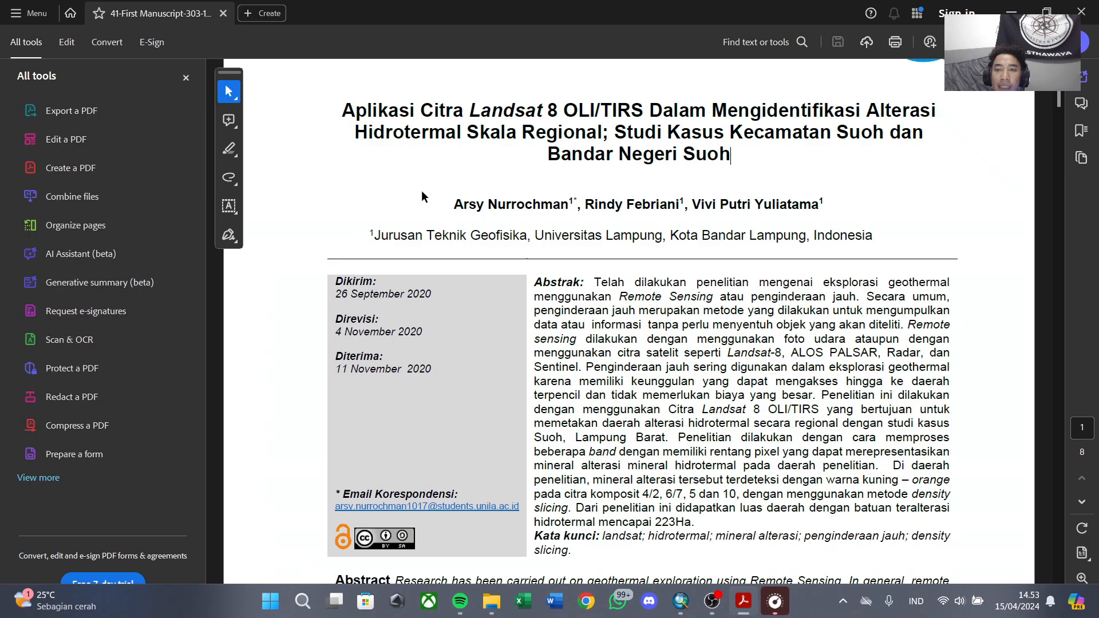
{"action": "scroll", "coordinate": [733, 171], "scroll_direction": "down", "scroll_amount": 15}
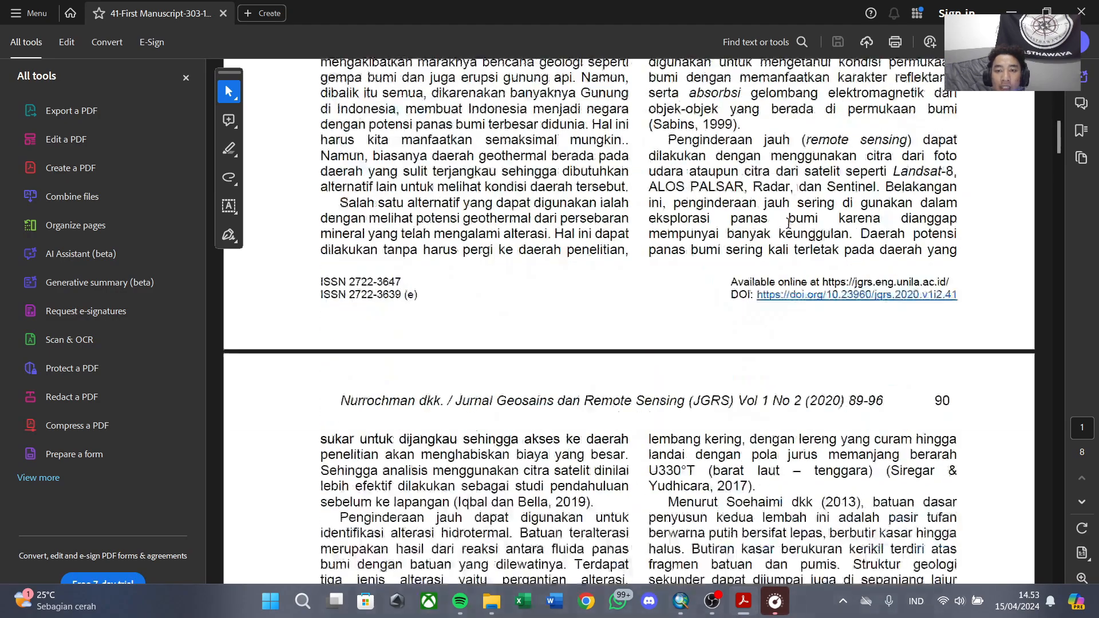
{"action": "scroll", "coordinate": [783, 223], "scroll_direction": "down", "scroll_amount": 15}
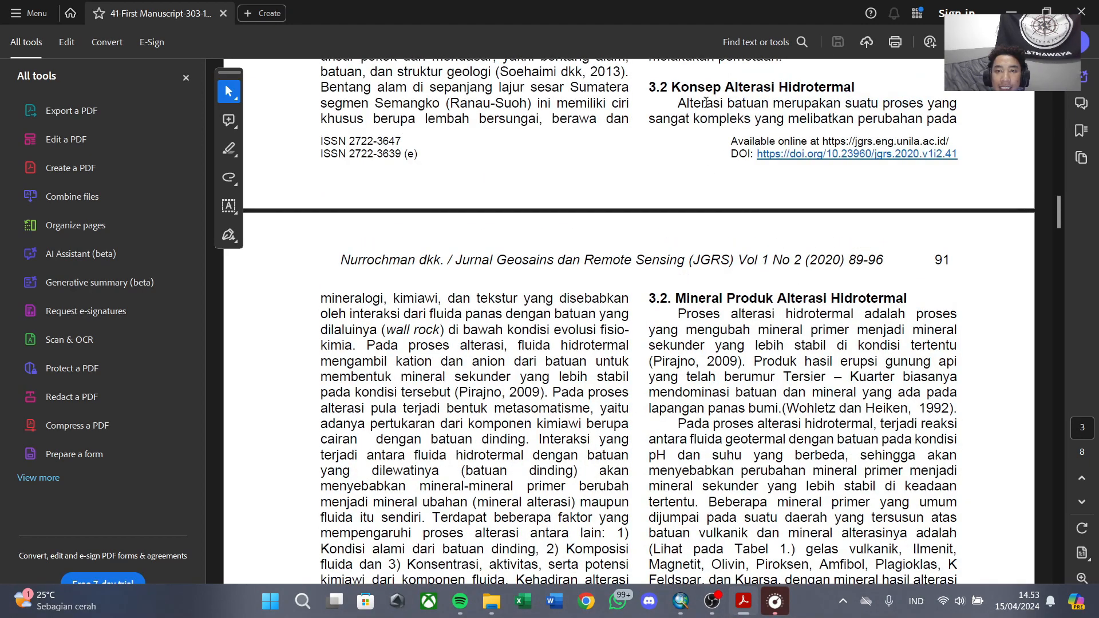
{"action": "scroll", "coordinate": [739, 280], "scroll_direction": "down", "scroll_amount": 2}
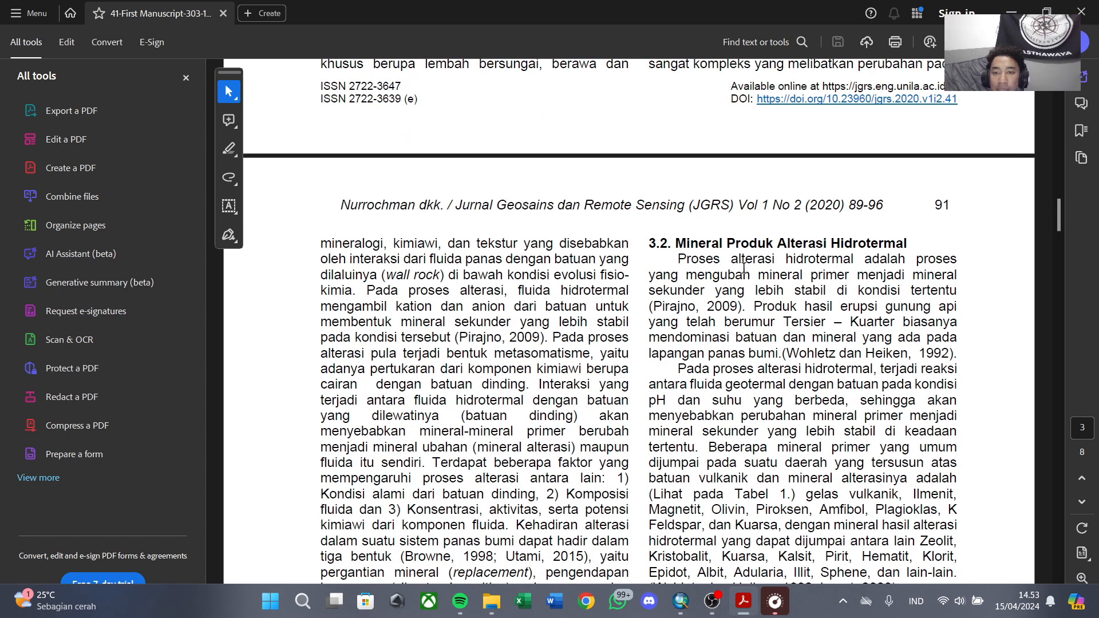
{"action": "scroll", "coordinate": [797, 296], "scroll_direction": "up", "scroll_amount": 4}
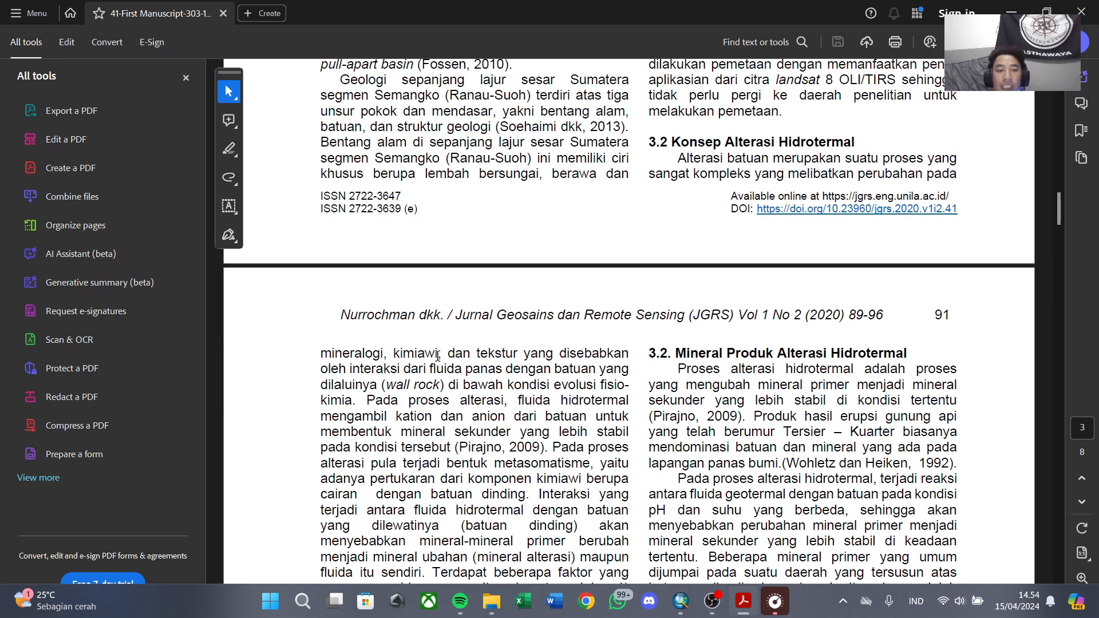
{"action": "scroll", "coordinate": [437, 356], "scroll_direction": "down", "scroll_amount": 2}
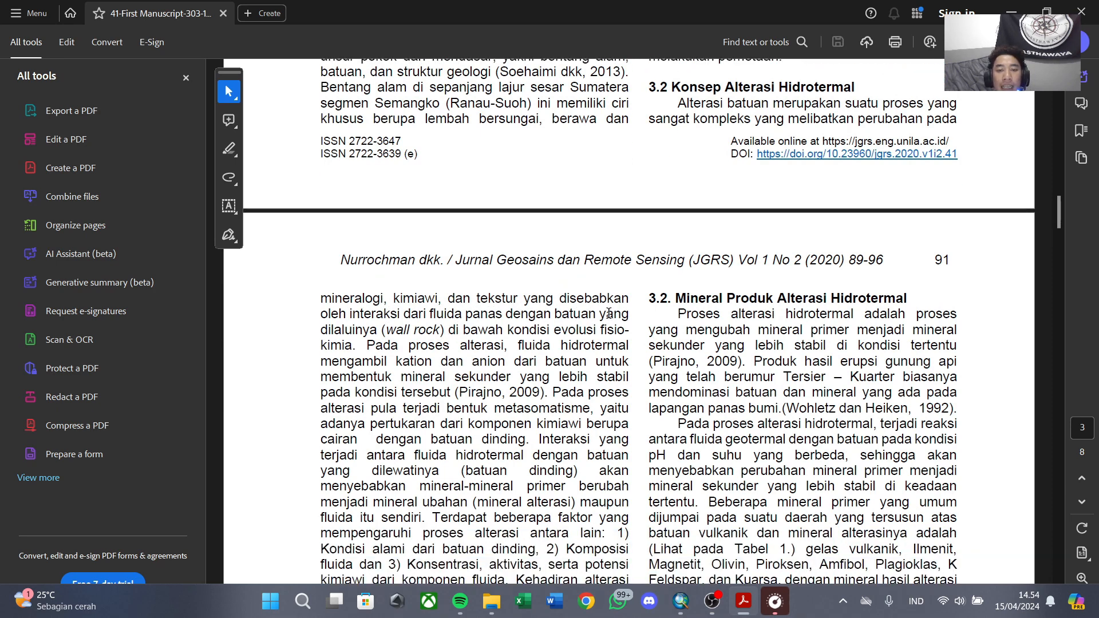
{"action": "scroll", "coordinate": [479, 333], "scroll_direction": "down", "scroll_amount": 20}
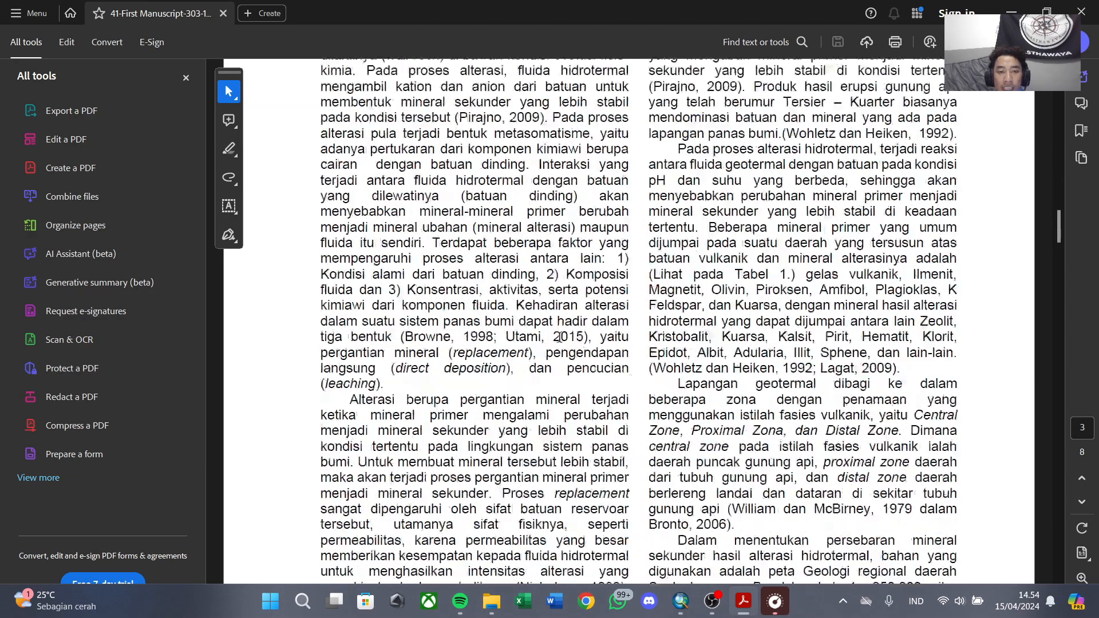
{"action": "scroll", "coordinate": [595, 354], "scroll_direction": "down", "scroll_amount": 20}
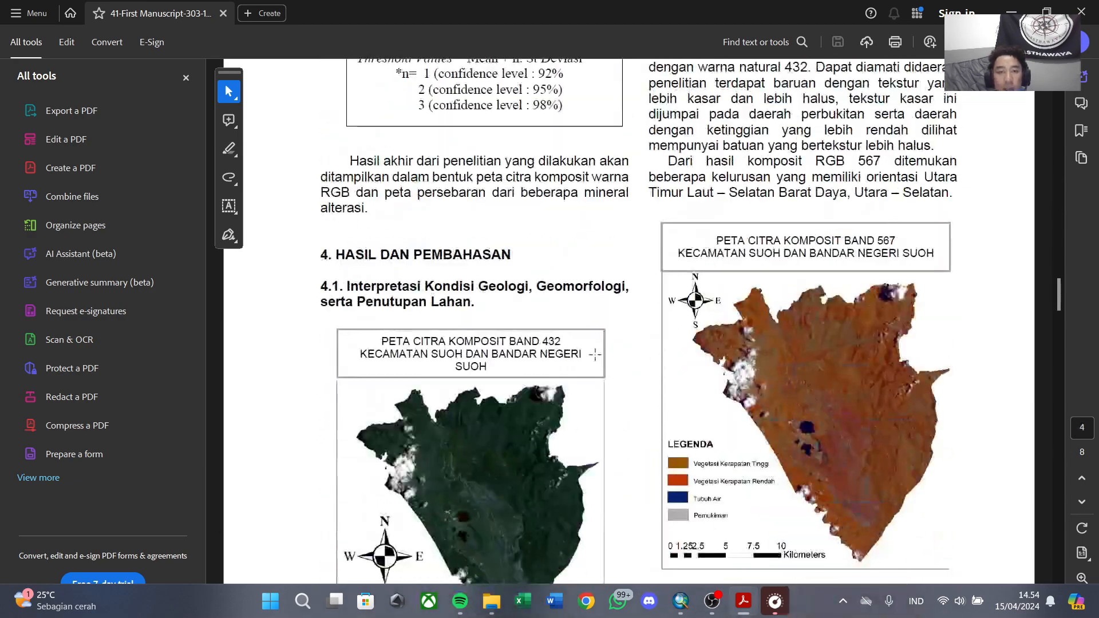
Examine the paper's result maps for band composites 432, 567 and 101107 and the 4/2 band ratio.
{"action": "scroll", "coordinate": [795, 349], "scroll_direction": "up", "scroll_amount": 16}
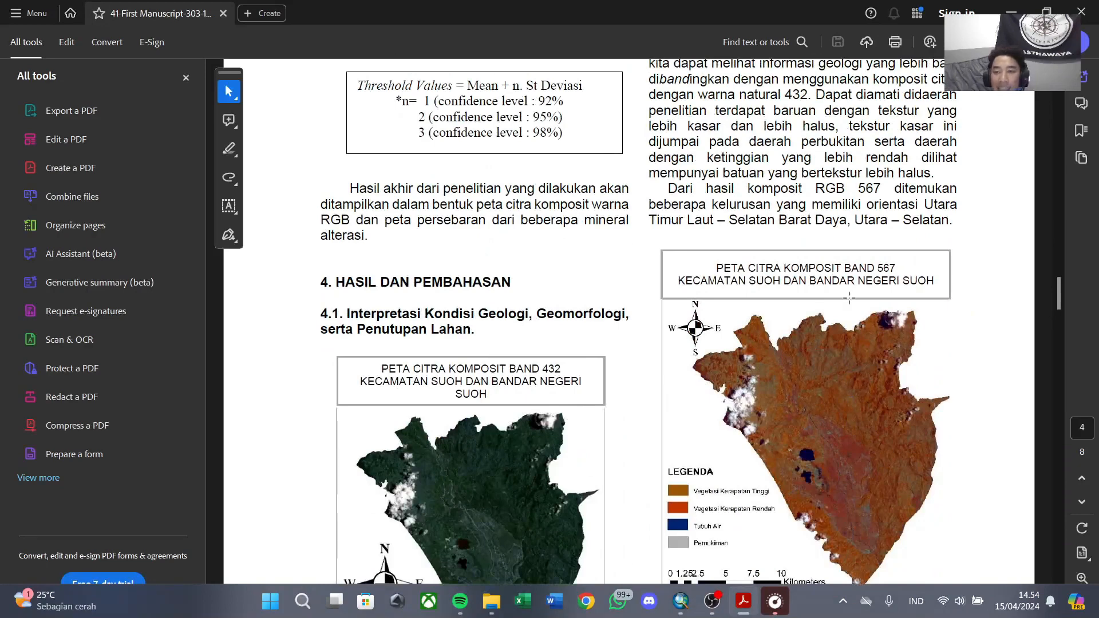
{"action": "scroll", "coordinate": [883, 268], "scroll_direction": "down", "scroll_amount": 3}
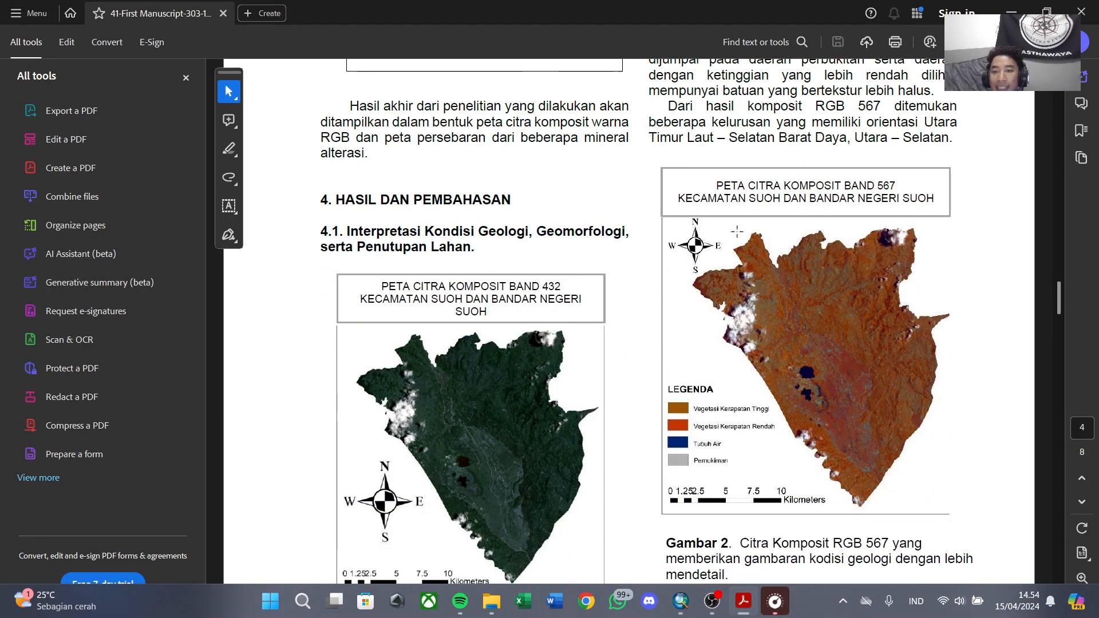
{"action": "scroll", "coordinate": [762, 434], "scroll_direction": "down", "scroll_amount": 20}
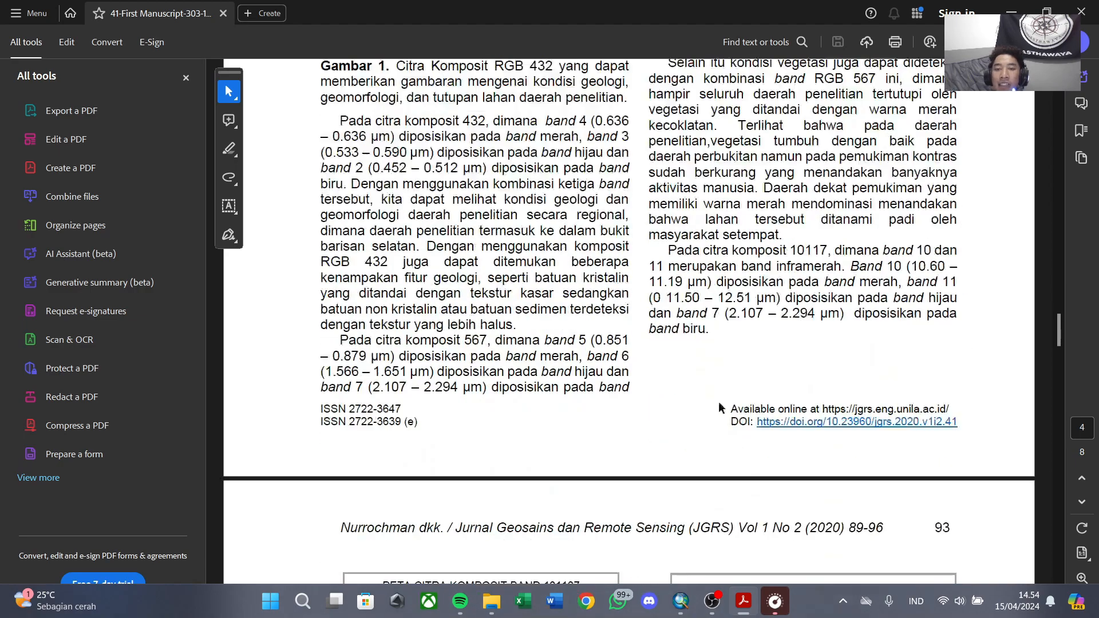
{"action": "scroll", "coordinate": [719, 407], "scroll_direction": "down", "scroll_amount": 14}
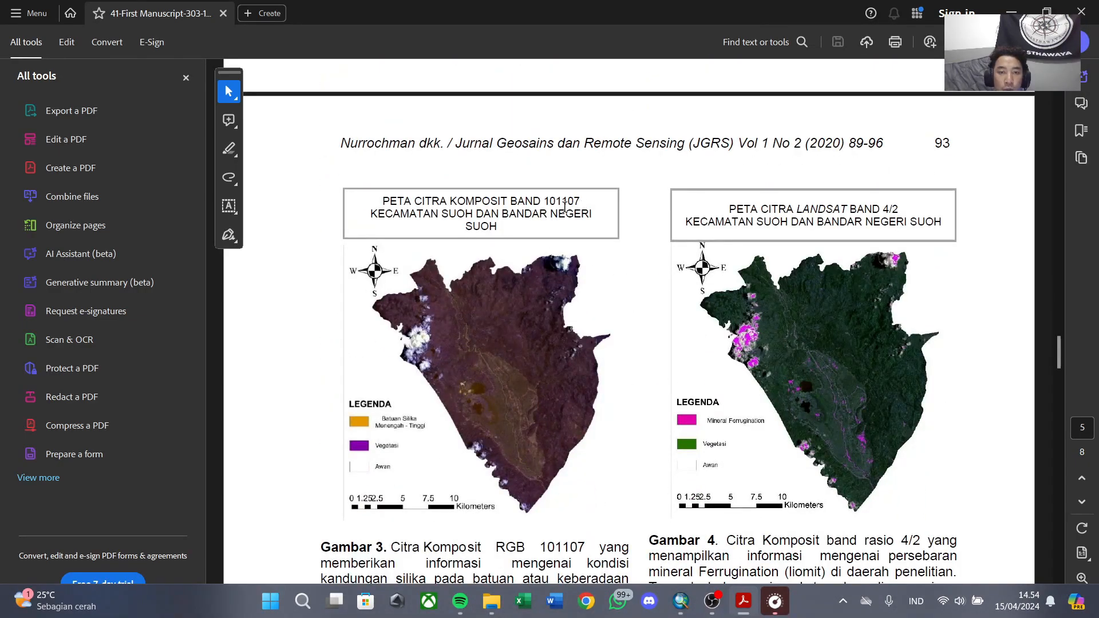
{"action": "scroll", "coordinate": [565, 207], "scroll_direction": "down", "scroll_amount": 4}
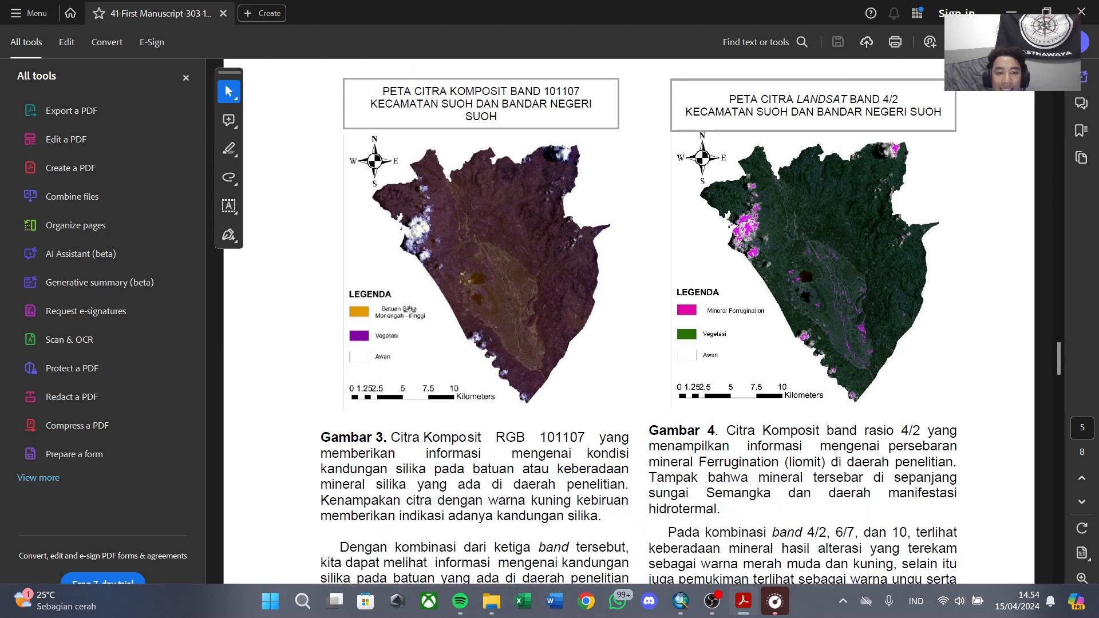
{"action": "scroll", "coordinate": [588, 455], "scroll_direction": "down", "scroll_amount": 3}
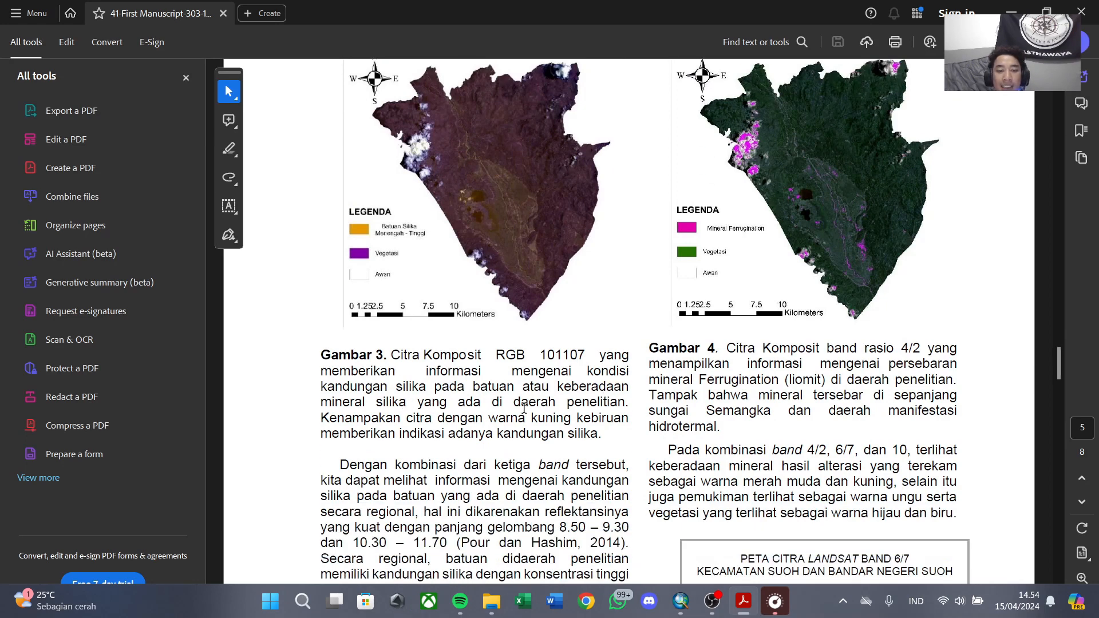
{"action": "scroll", "coordinate": [646, 402], "scroll_direction": "up", "scroll_amount": 2}
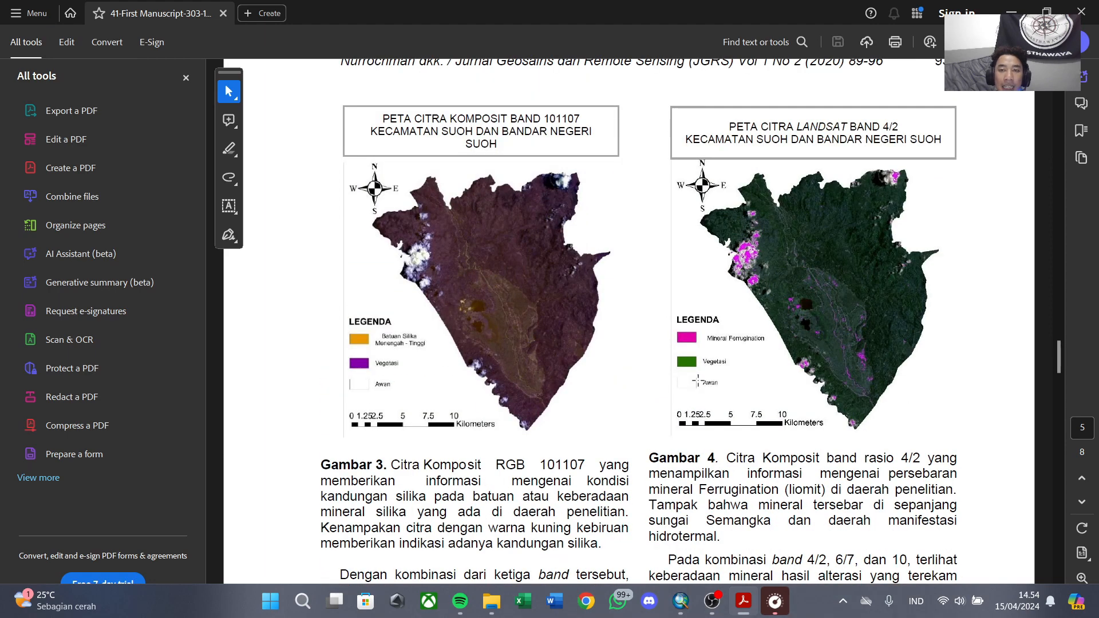
{"action": "scroll", "coordinate": [709, 361], "scroll_direction": "down", "scroll_amount": 4}
{"action": "scroll", "coordinate": [708, 361], "scroll_direction": "down", "scroll_amount": 10}
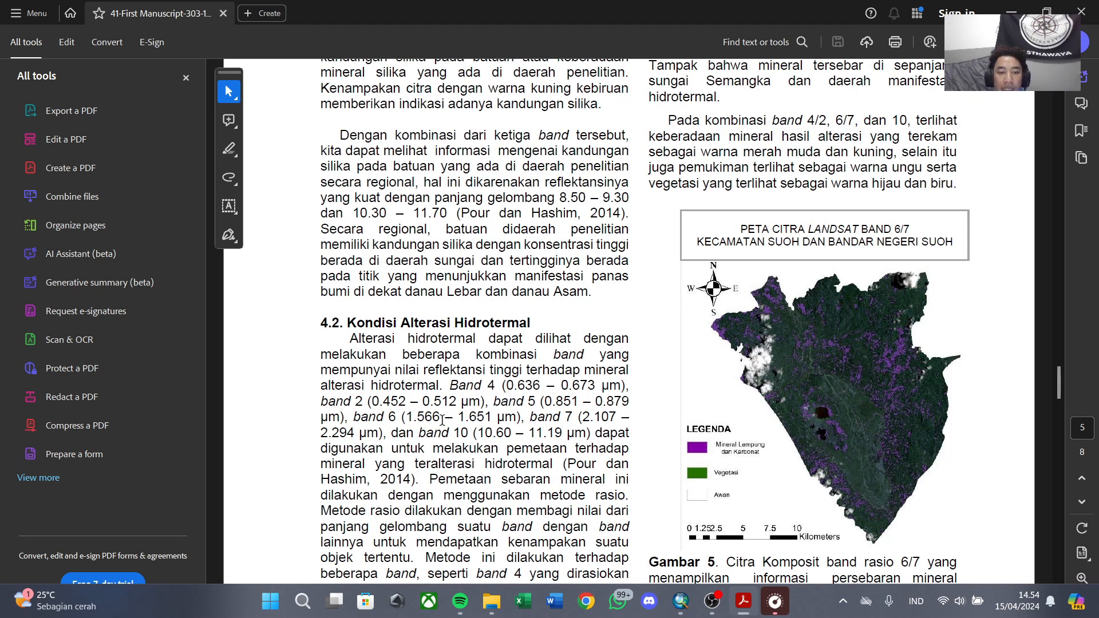
Read the paper's sections on hydrothermal alteration conditions, band ratios, mineral distribution and the density slicing method.
{"action": "scroll", "coordinate": [597, 423], "scroll_direction": "down", "scroll_amount": 2}
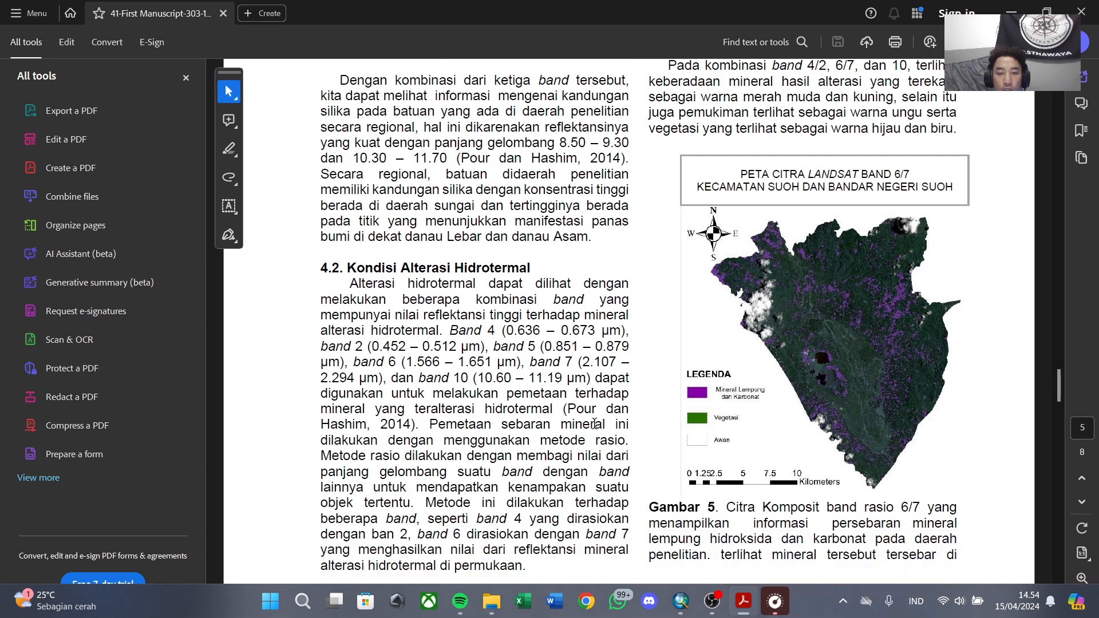
{"action": "scroll", "coordinate": [538, 420], "scroll_direction": "down", "scroll_amount": 1}
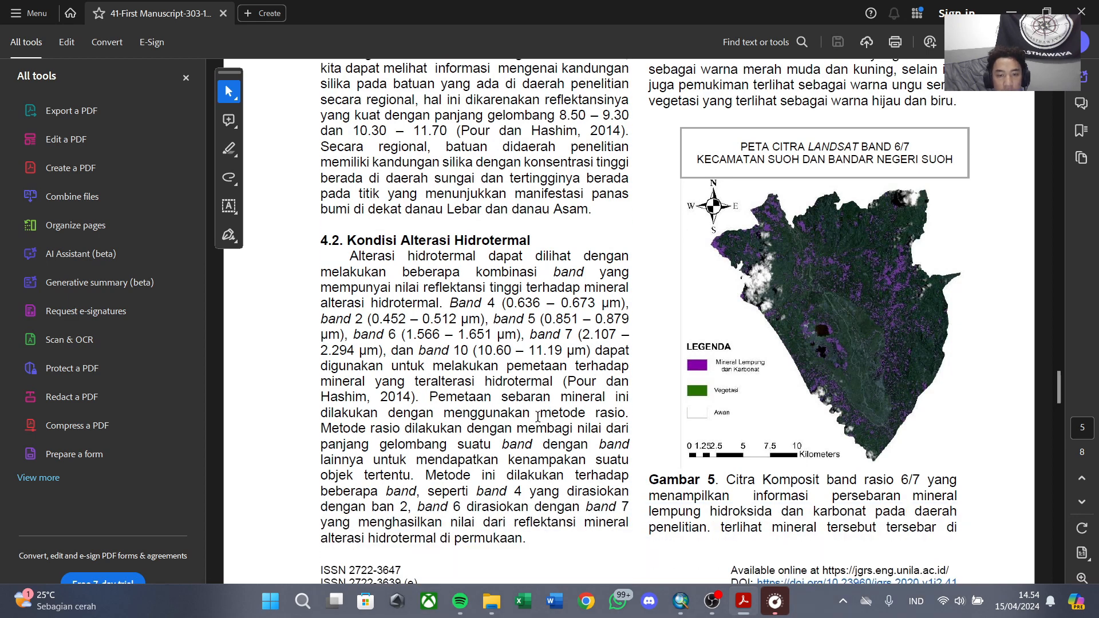
{"action": "scroll", "coordinate": [493, 407], "scroll_direction": "down", "scroll_amount": 1}
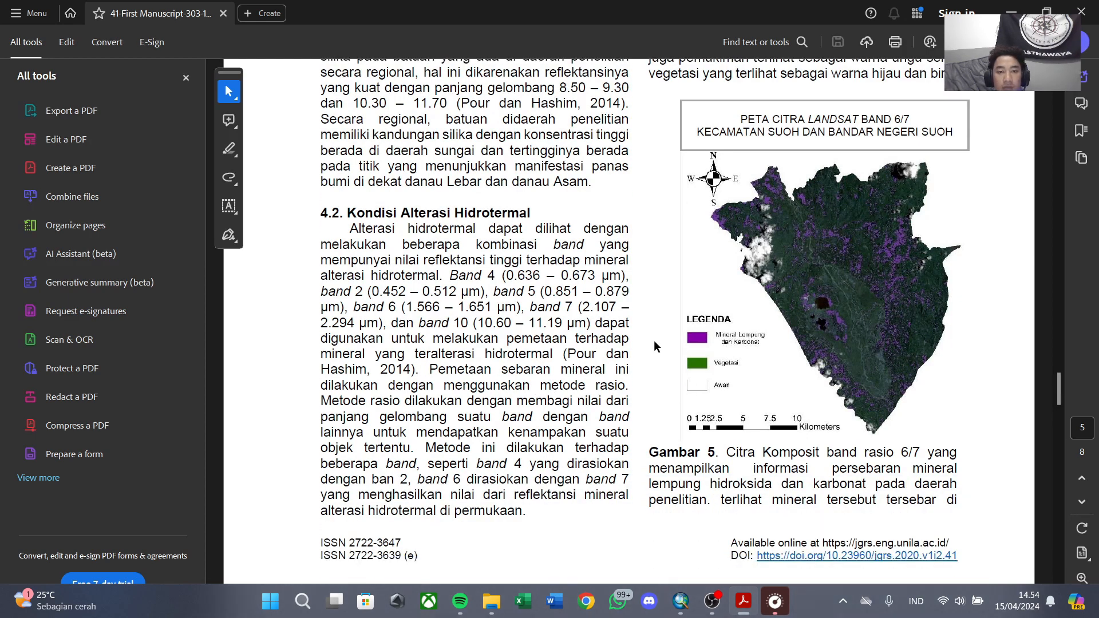
{"action": "scroll", "coordinate": [655, 345], "scroll_direction": "up", "scroll_amount": 5}
{"action": "scroll", "coordinate": [704, 342], "scroll_direction": "down", "scroll_amount": 20}
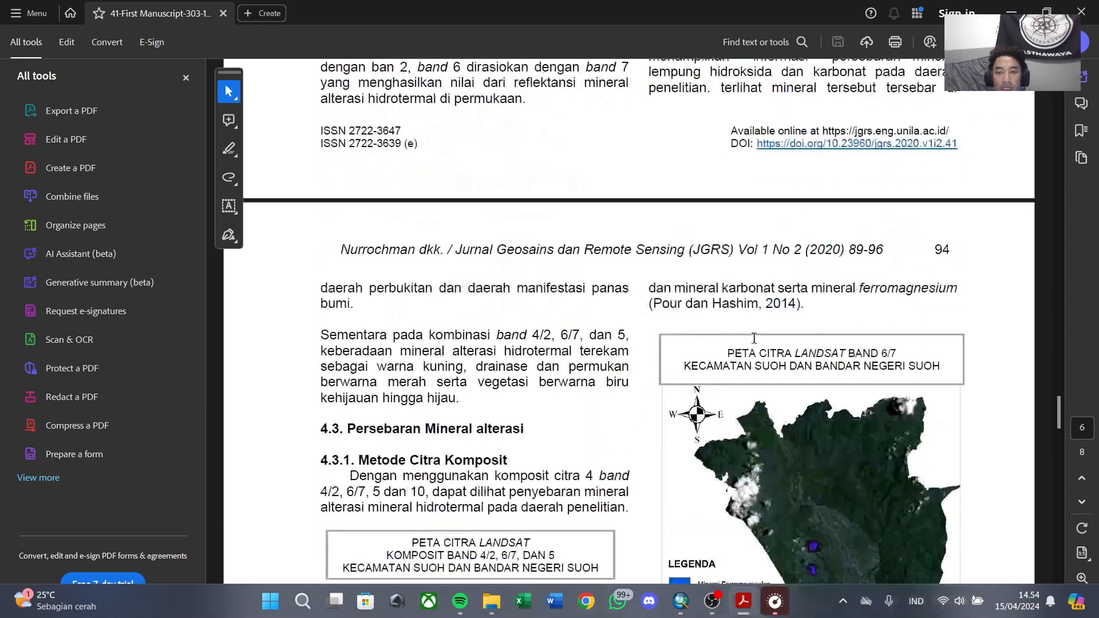
{"action": "scroll", "coordinate": [753, 337], "scroll_direction": "down", "scroll_amount": 20}
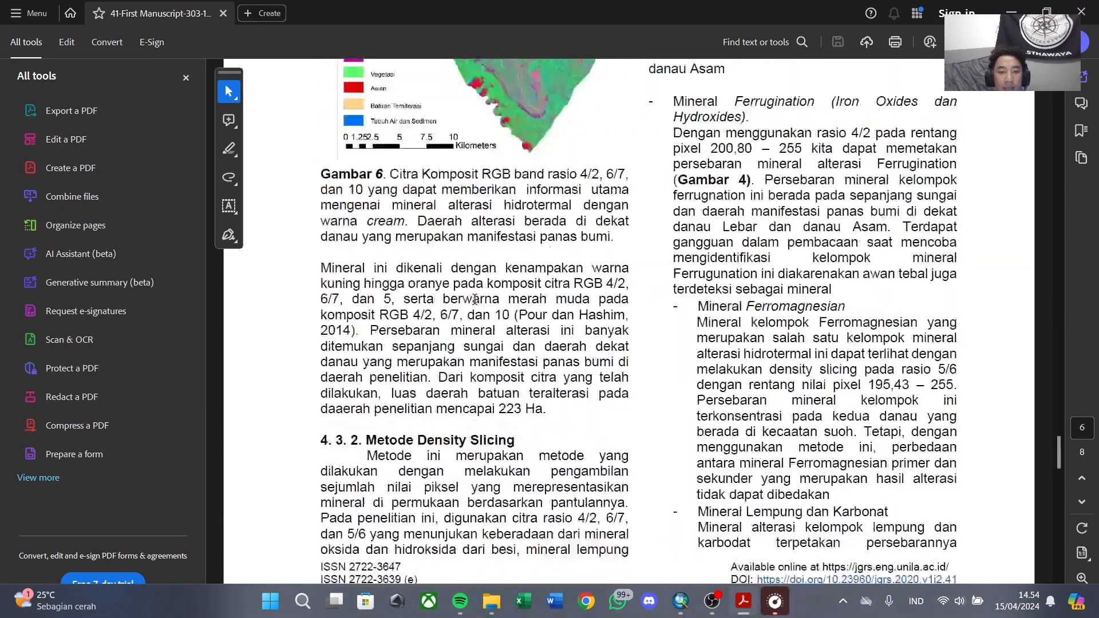
{"action": "scroll", "coordinate": [474, 298], "scroll_direction": "down", "scroll_amount": 3}
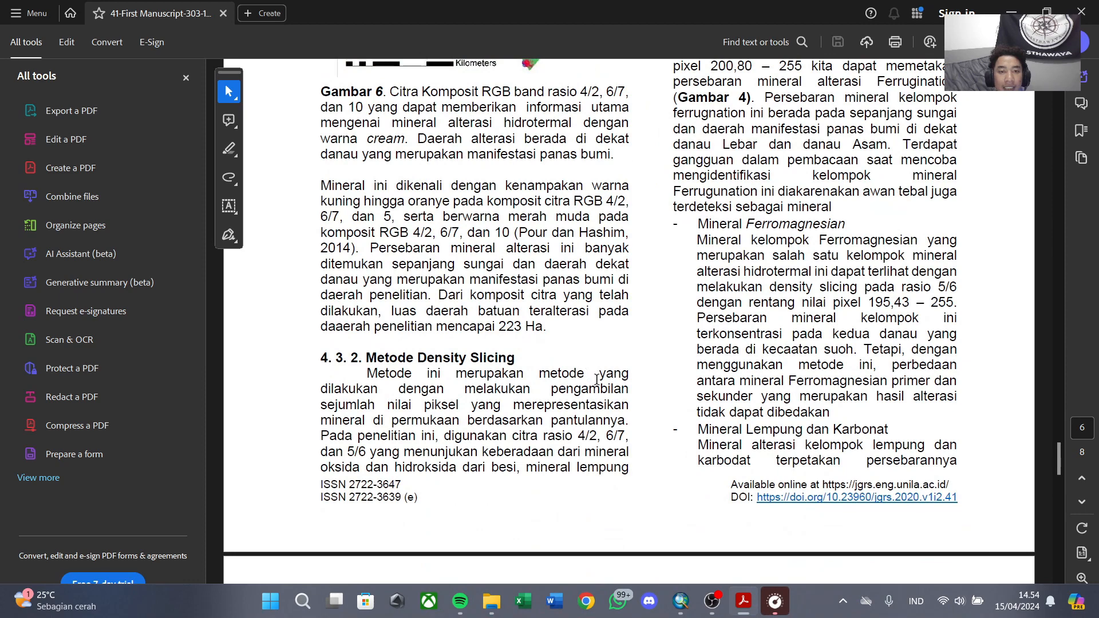
{"action": "scroll", "coordinate": [645, 383], "scroll_direction": "down", "scroll_amount": 3}
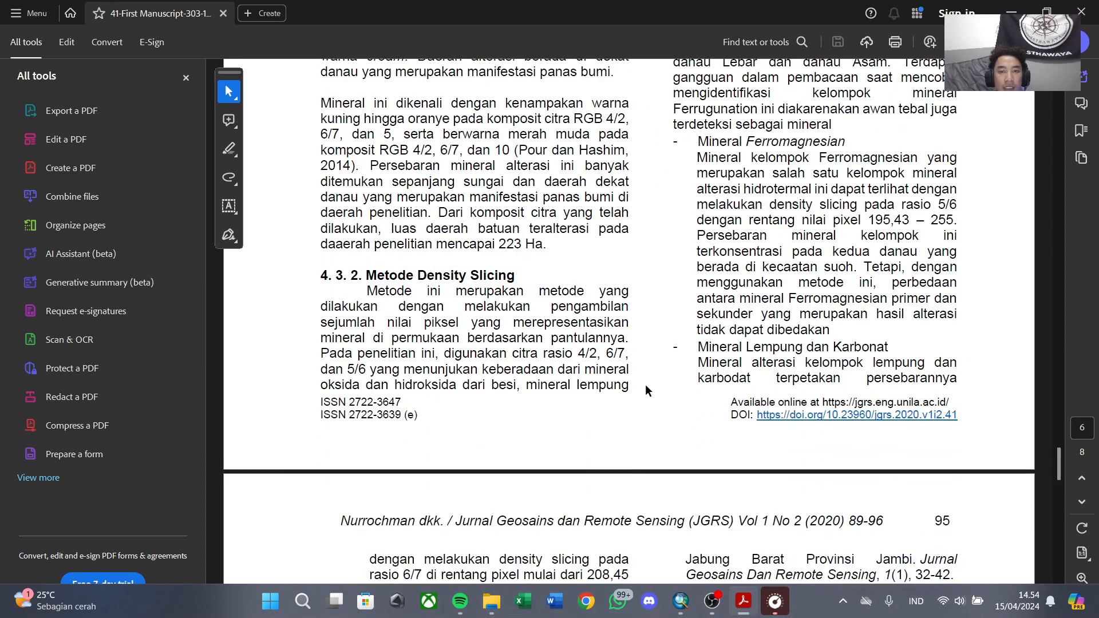
{"action": "scroll", "coordinate": [644, 383], "scroll_direction": "up", "scroll_amount": 10}
Switch to ArcMap and add the 20230930 Landsat rasters B5, B6, B7 and B8 from the CITRA folder.
{"action": "mouse_move", "coordinate": [714, 602]}
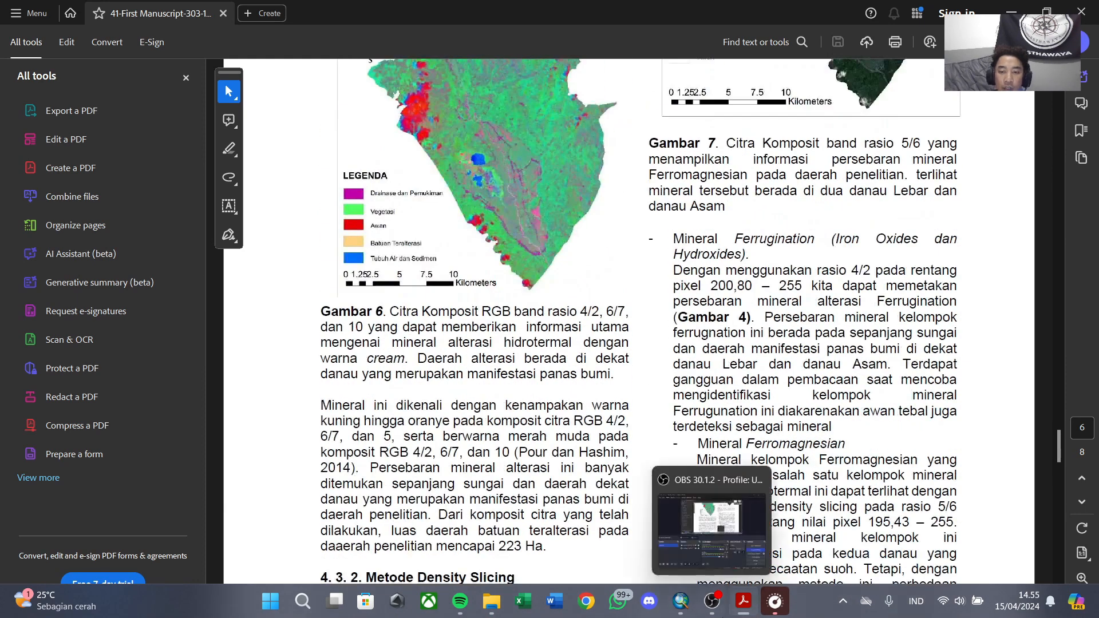
{"action": "left_click", "coordinate": [680, 600]}
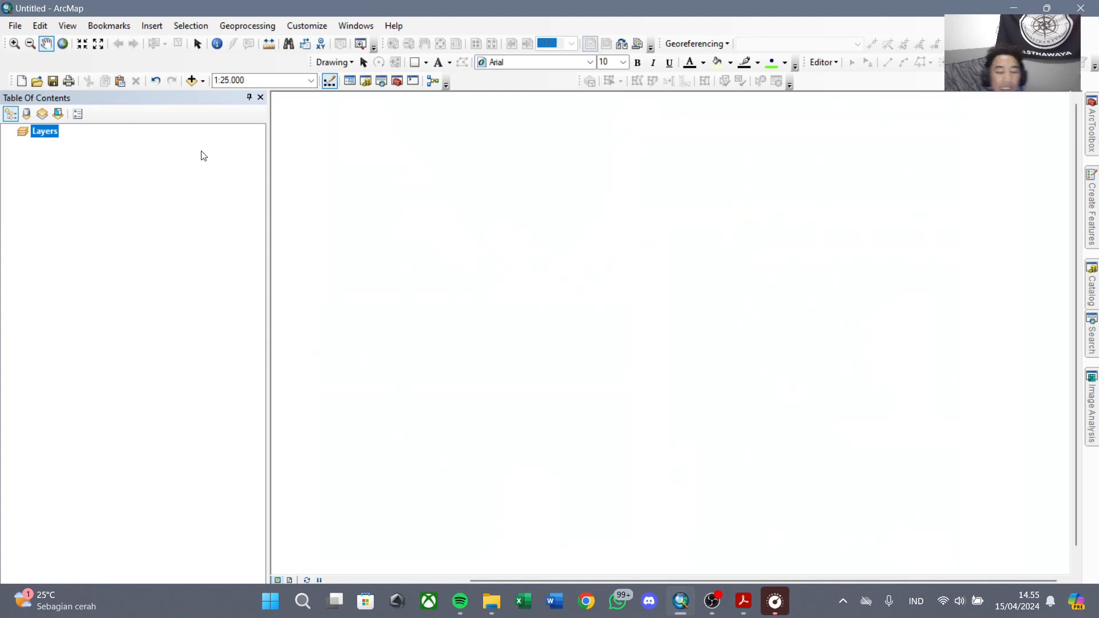
{"action": "left_click", "coordinate": [192, 81]}
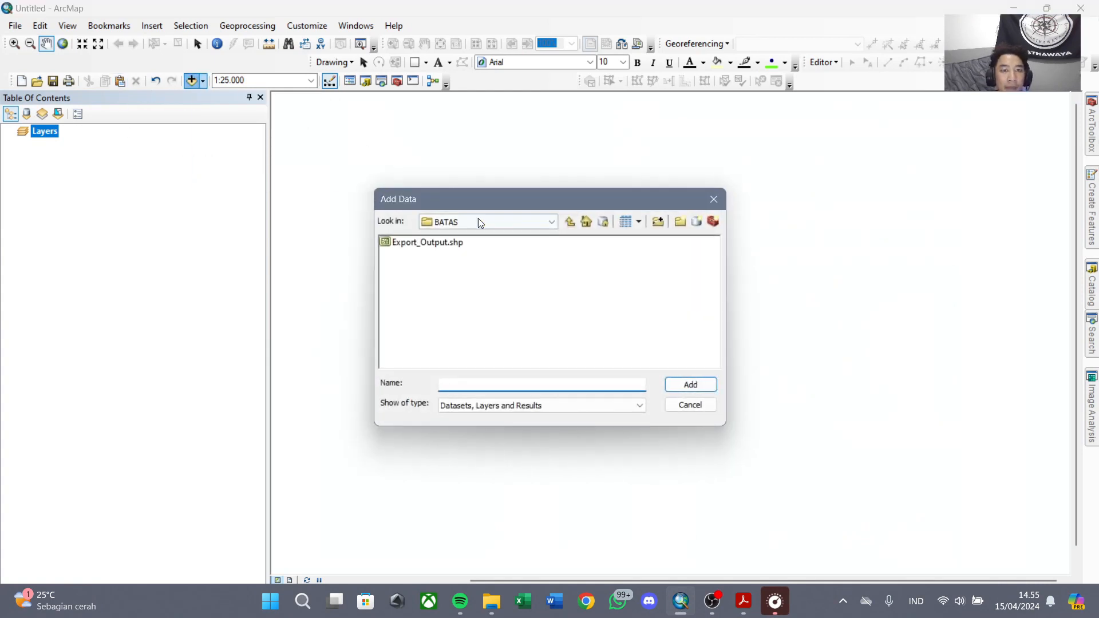
{"action": "left_click", "coordinate": [570, 221]}
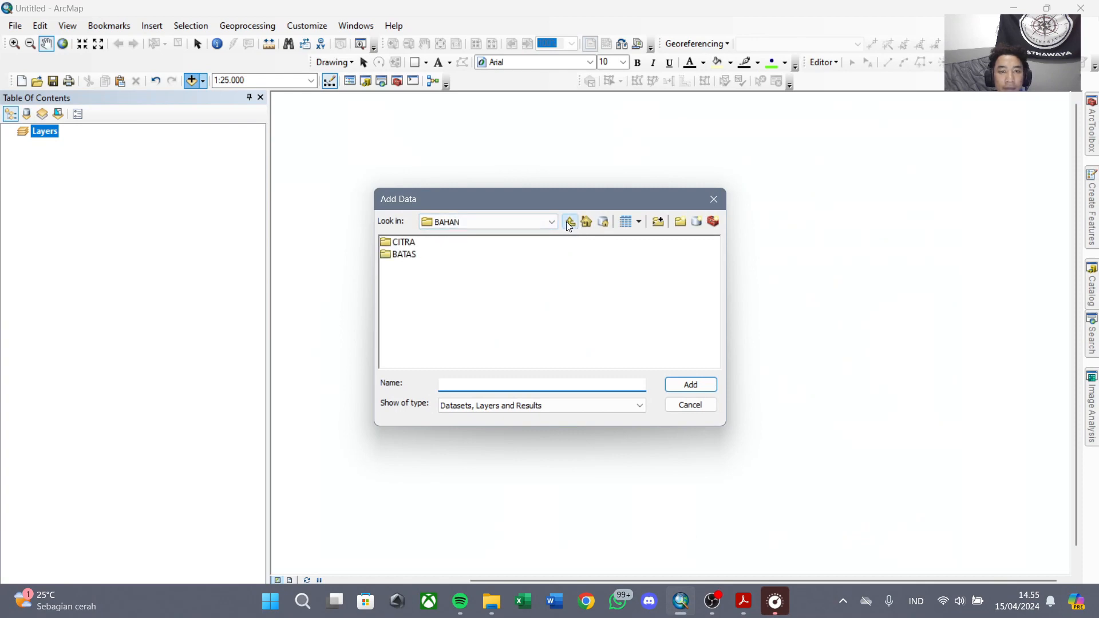
{"action": "double_click", "coordinate": [396, 240]}
{"action": "scroll", "coordinate": [573, 289], "scroll_direction": "down", "scroll_amount": 5}
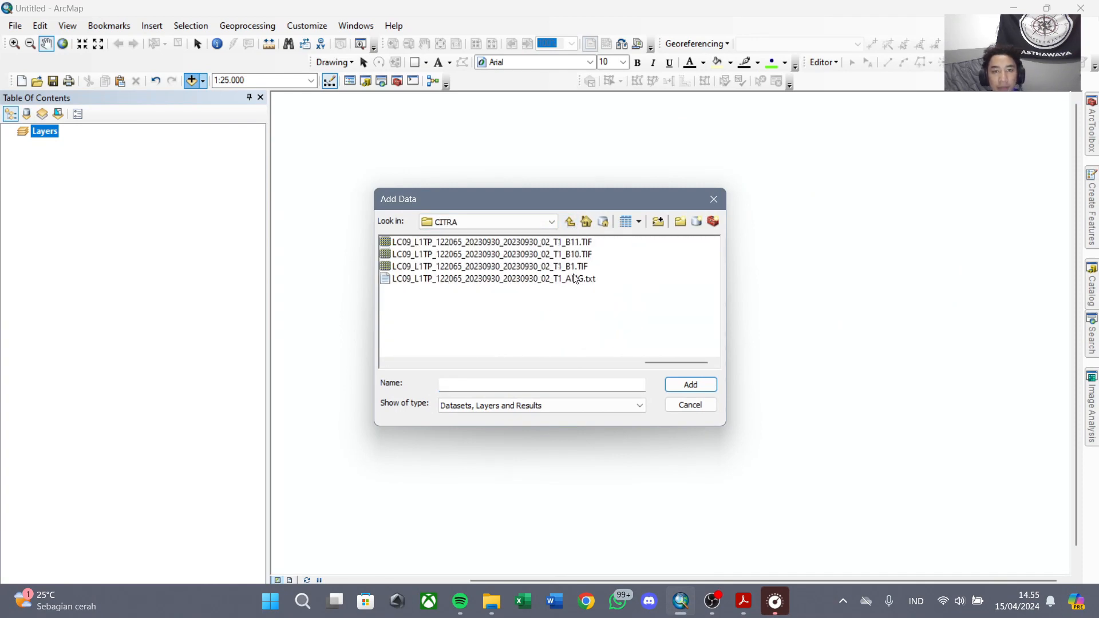
{"action": "scroll", "coordinate": [568, 278], "scroll_direction": "up", "scroll_amount": 4}
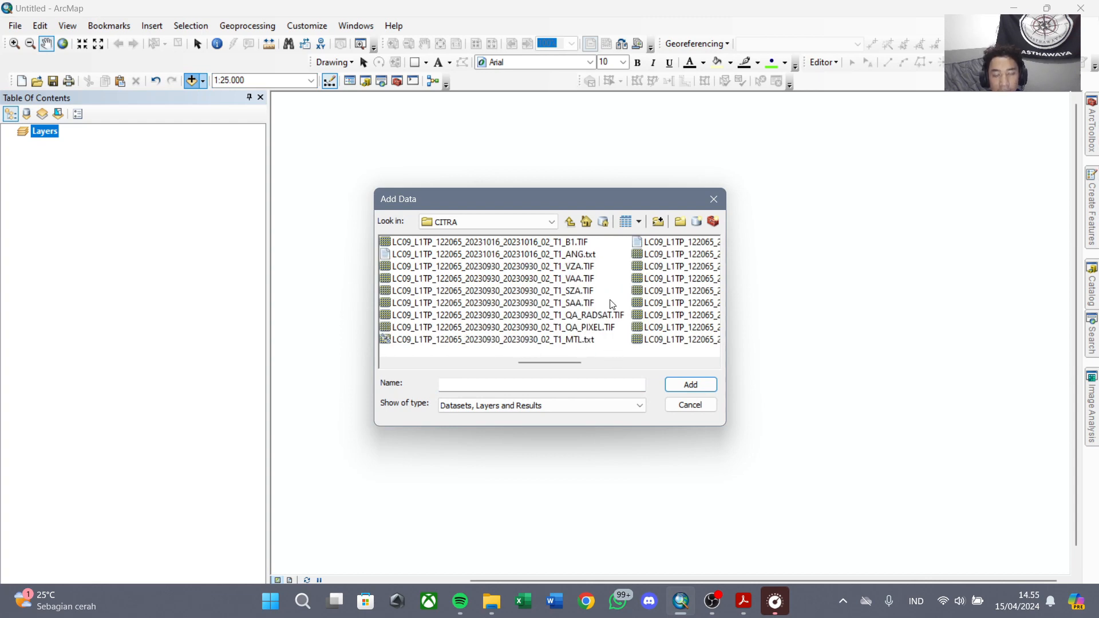
{"action": "scroll", "coordinate": [628, 308], "scroll_direction": "down", "scroll_amount": 3}
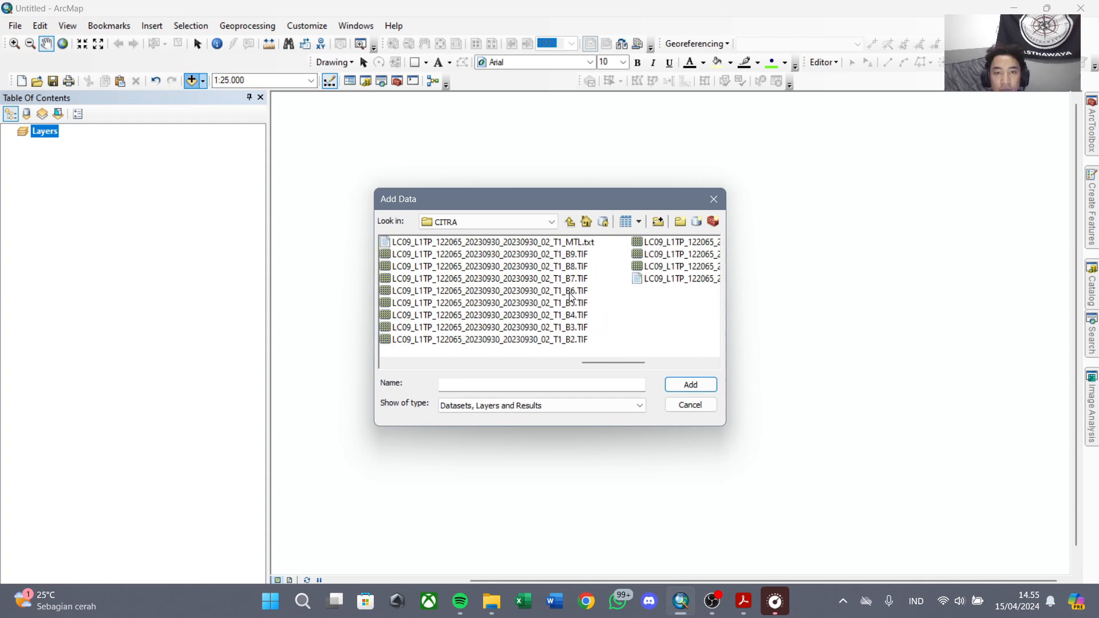
{"action": "left_click_drag", "start_coordinate": [572, 307], "coordinate": [580, 270]}
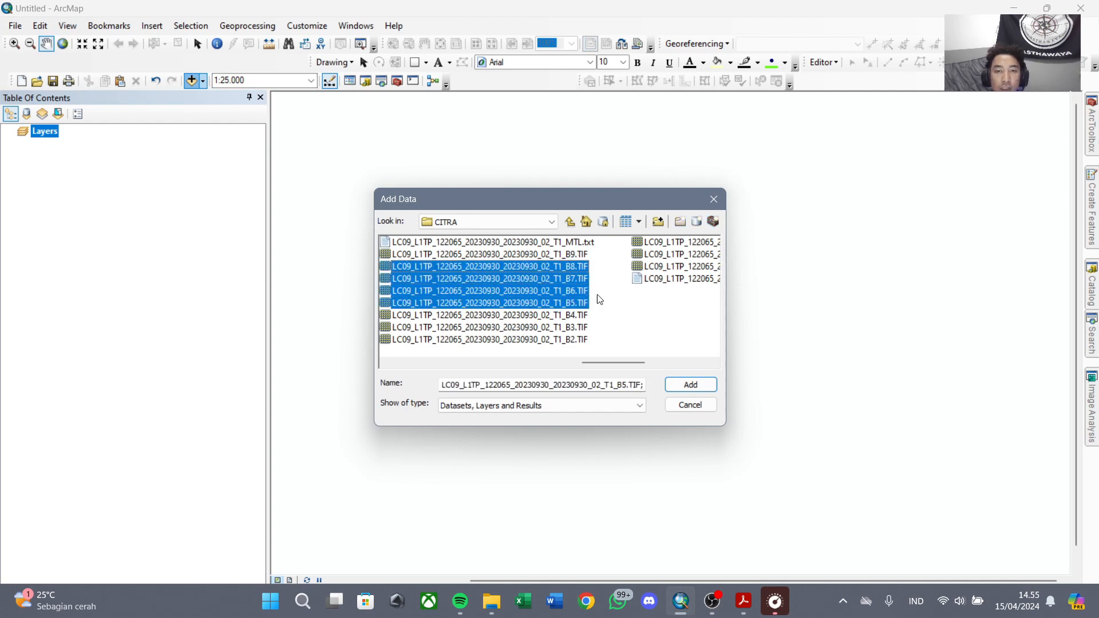
{"action": "left_click", "coordinate": [691, 384]}
Add the Export_Output.shp boundary shapefile from the BATAS folder to the map.
{"action": "left_click", "coordinate": [192, 80]}
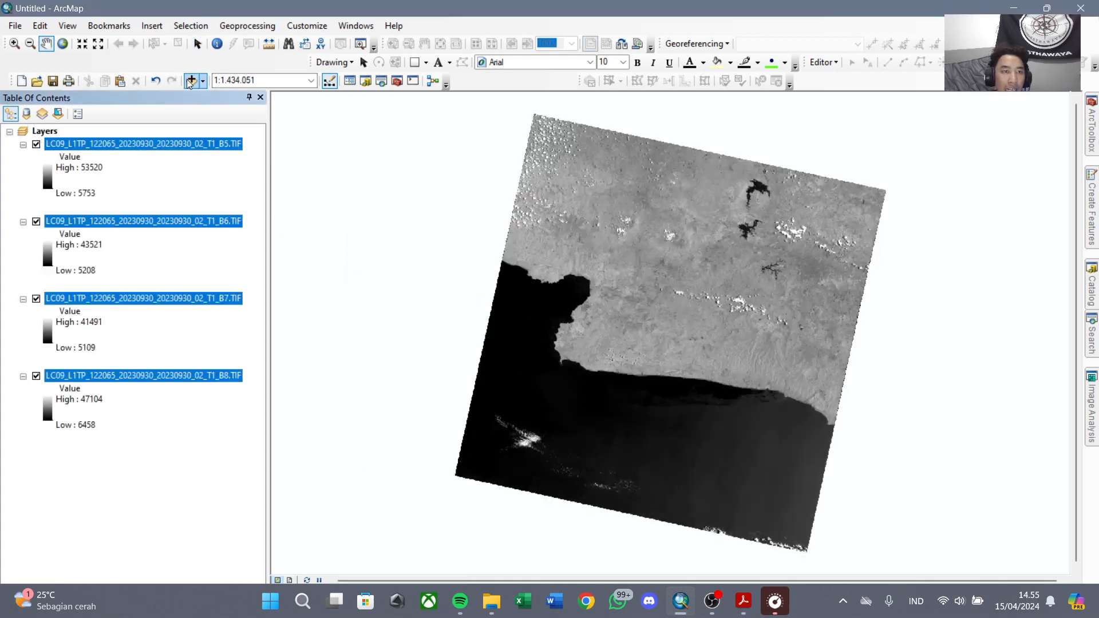
{"action": "left_click", "coordinate": [569, 222]}
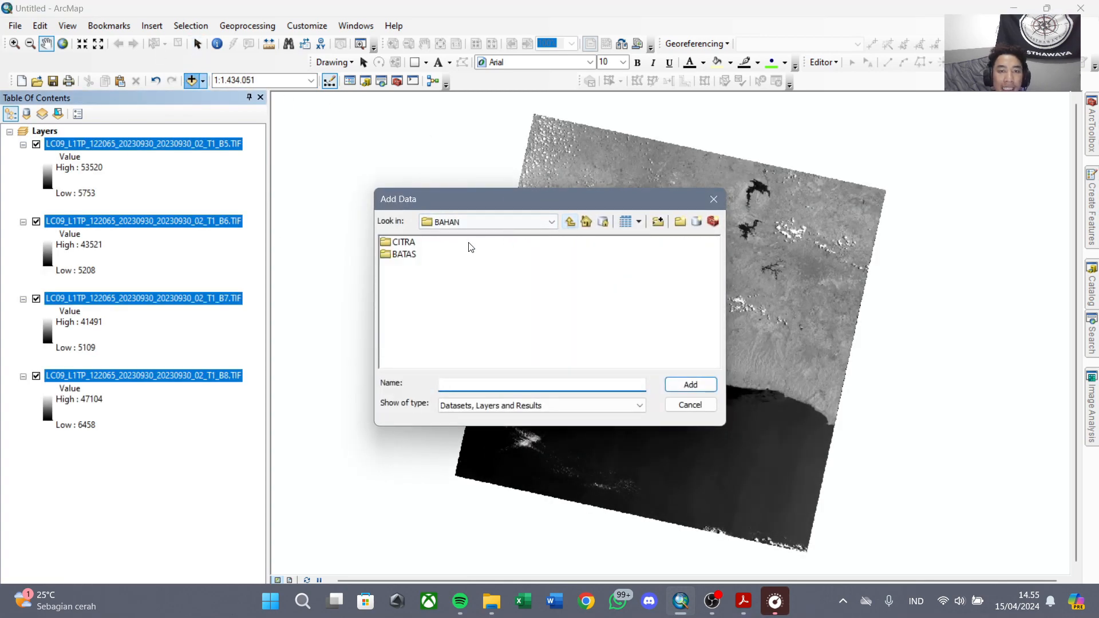
{"action": "double_click", "coordinate": [402, 255]}
{"action": "left_click", "coordinate": [426, 246]}
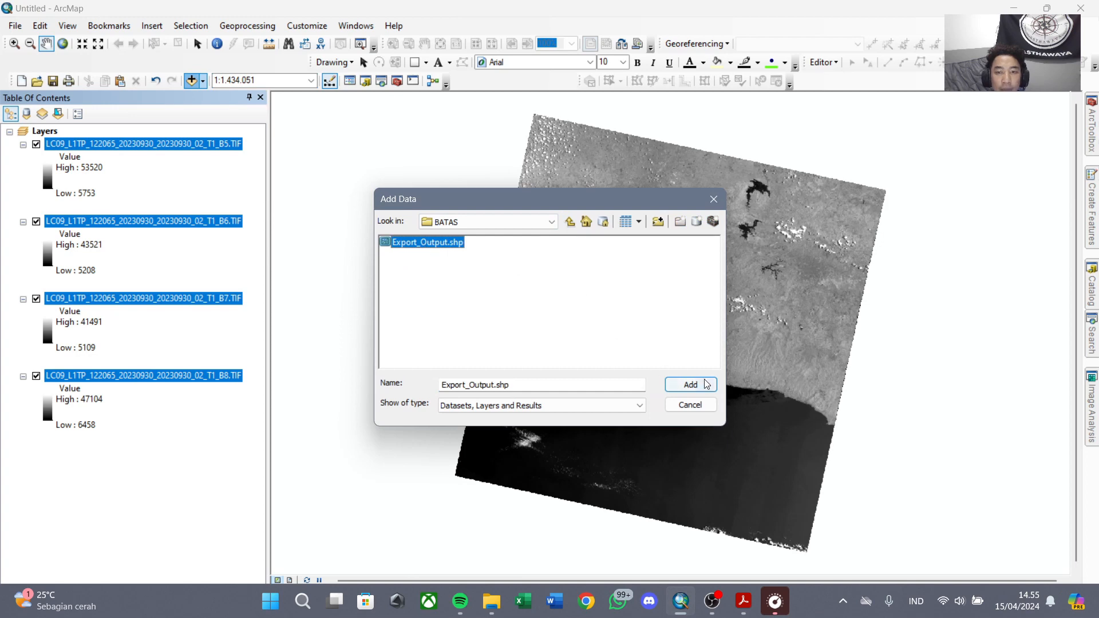
{"action": "left_click", "coordinate": [691, 384]}
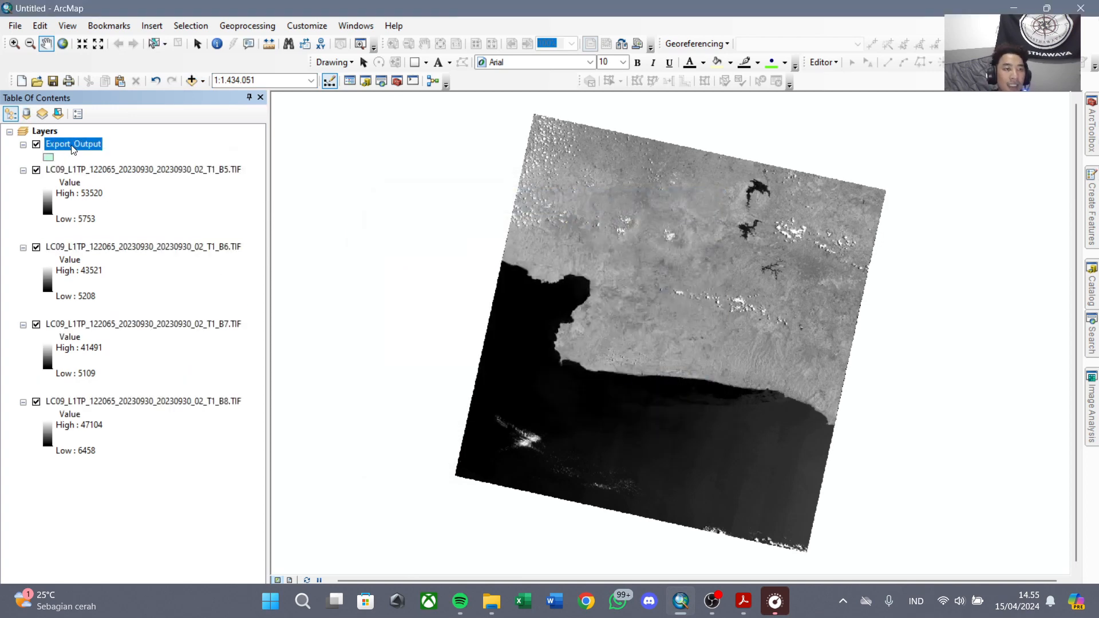
Rename the Export_Output boundary layer as BATAS.
{"action": "left_click", "coordinate": [72, 146]}
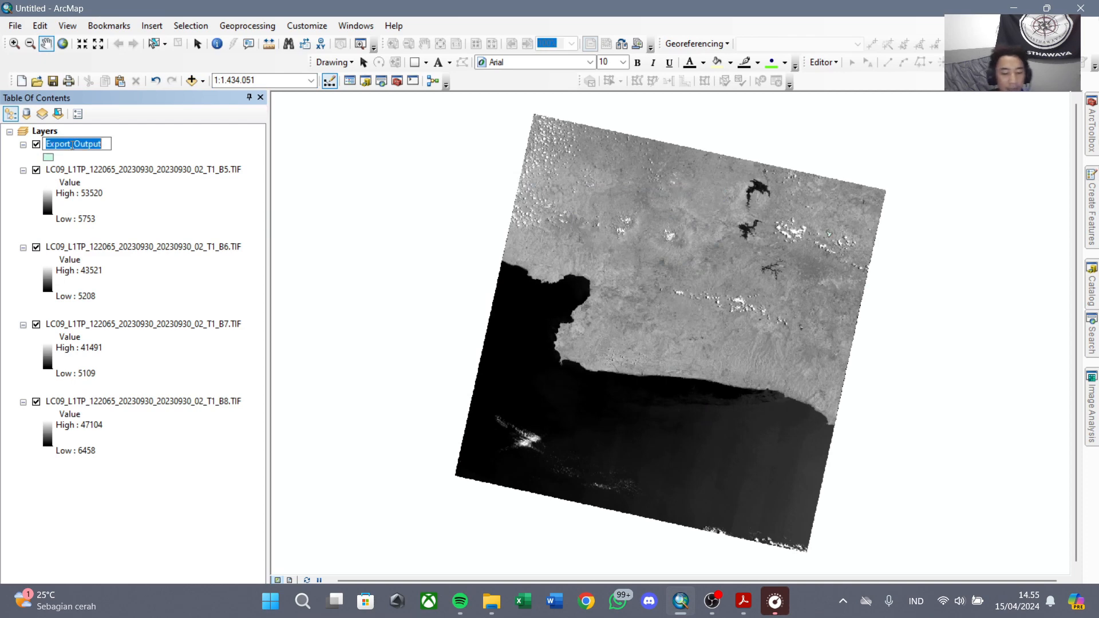
{"action": "type", "text": "BATAS"}
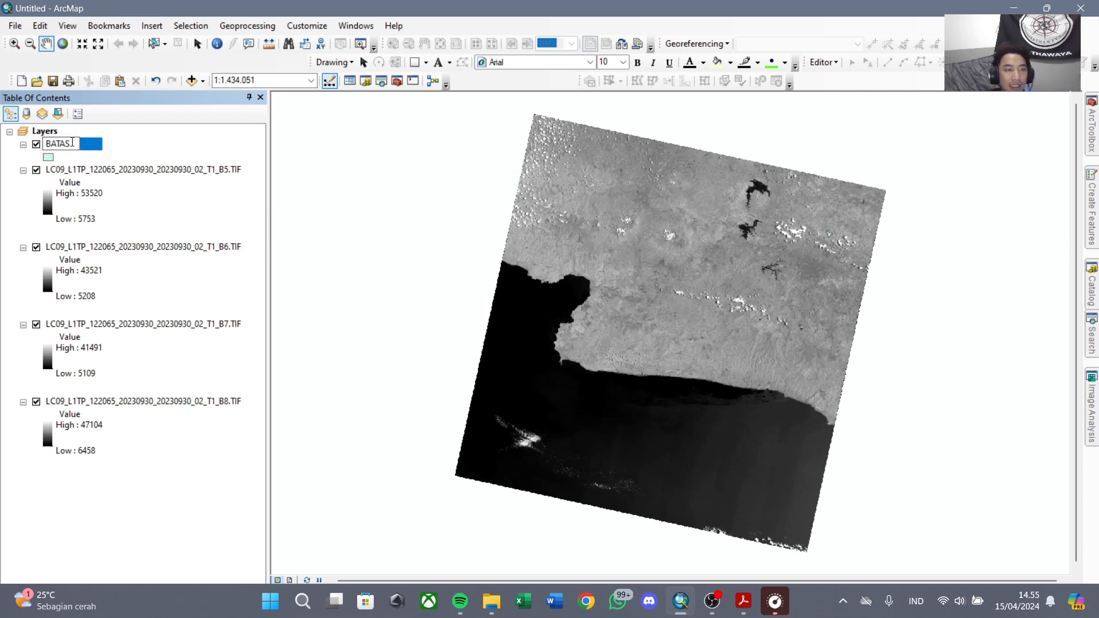
{"action": "key", "text": "Return"}
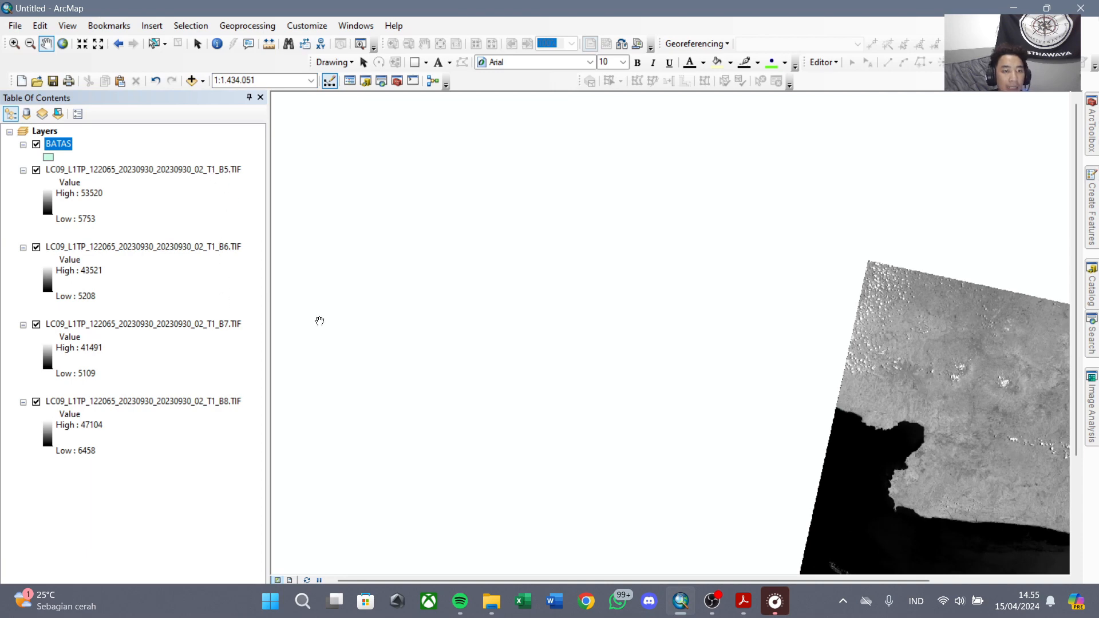
Create a composite of the 20230930 bands B5, B6 and B7 with Image Analysis.
{"action": "left_click_drag", "start_coordinate": [898, 448], "coordinate": [562, 315]}
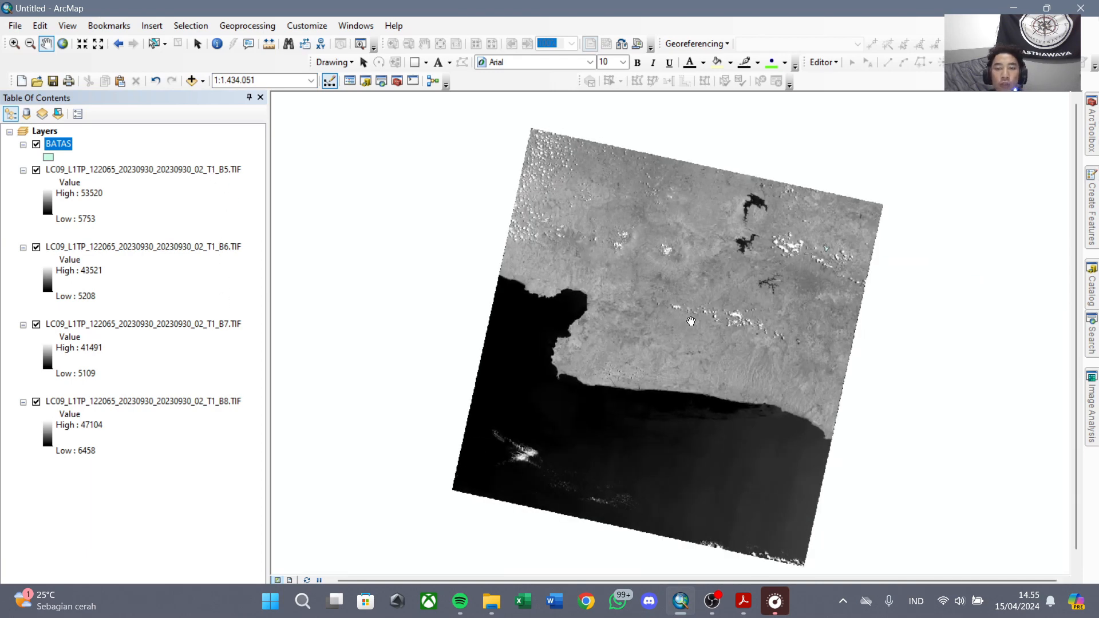
{"action": "left_click", "coordinate": [356, 25]}
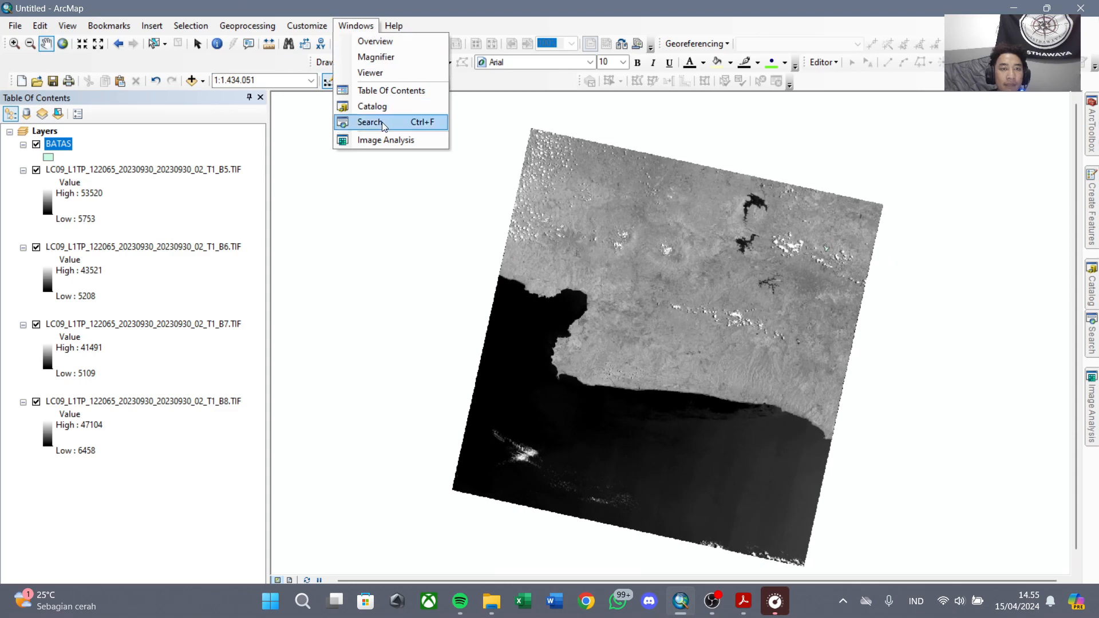
{"action": "left_click", "coordinate": [386, 140]}
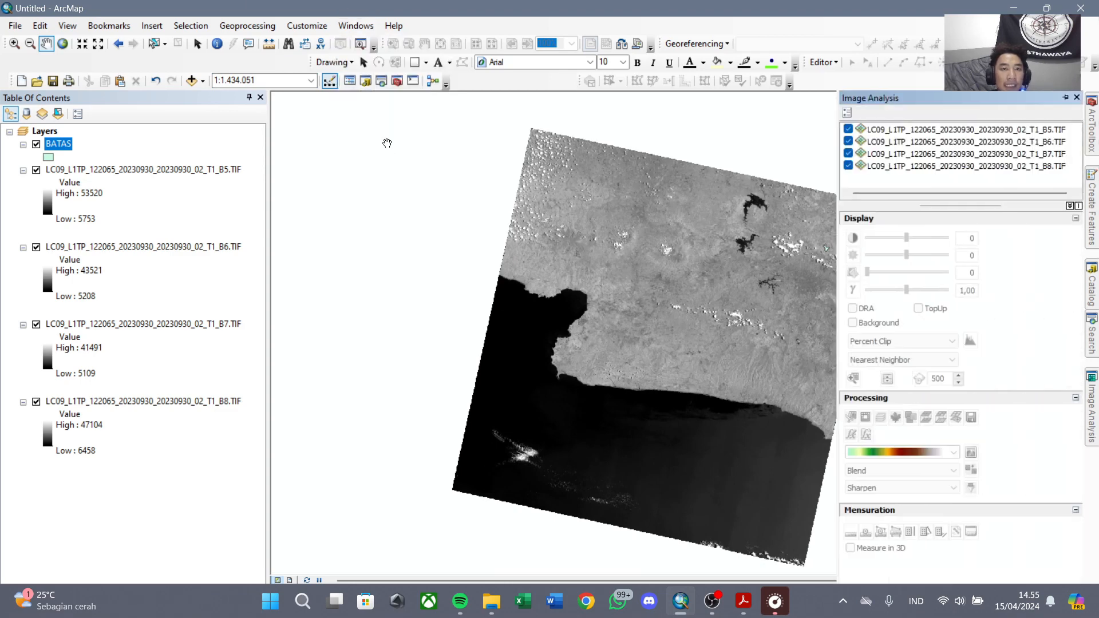
{"action": "left_click", "coordinate": [1045, 131]}
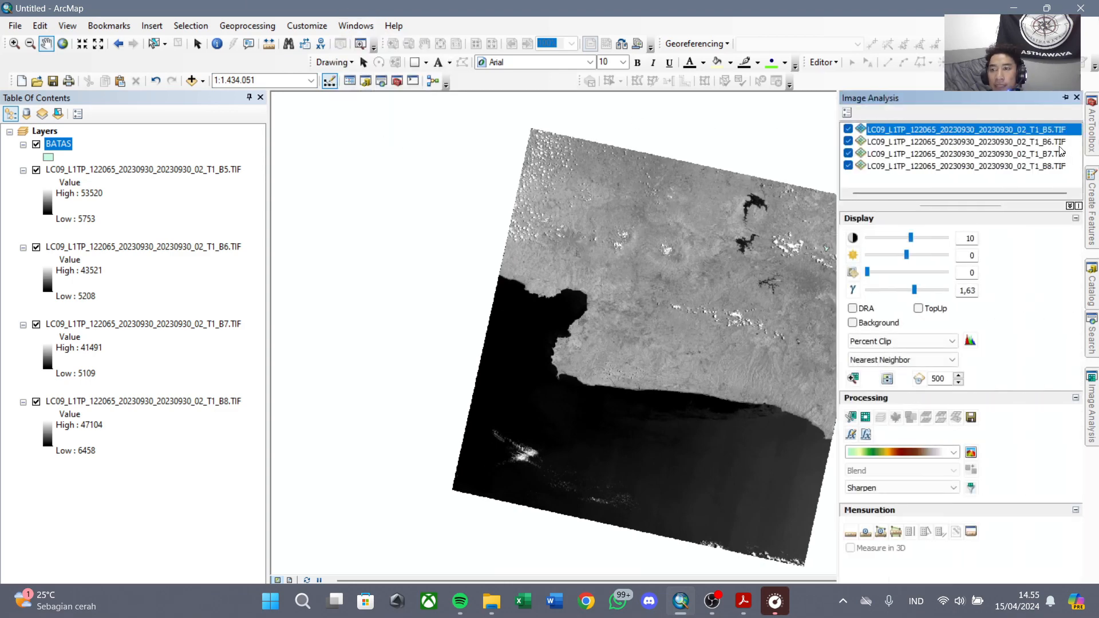
{"action": "left_click", "coordinate": [1055, 144], "text": "ctrl"}
{"action": "left_click", "coordinate": [1054, 146], "text": "ctrl"}
{"action": "left_click", "coordinate": [1053, 140], "text": "ctrl"}
{"action": "left_click", "coordinate": [1055, 154], "text": "ctrl"}
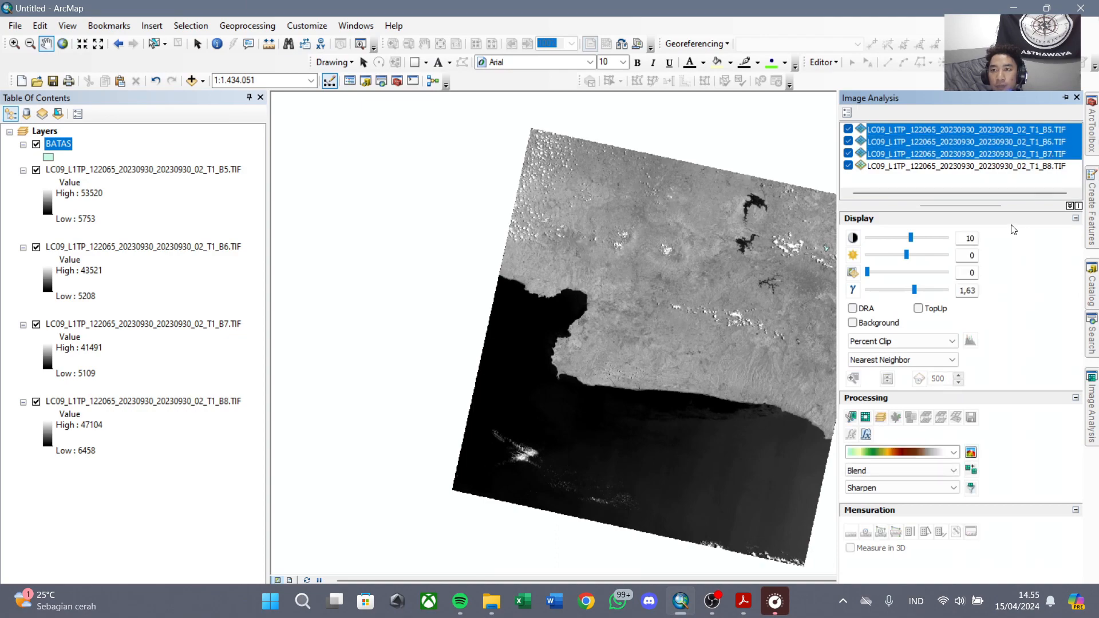
{"action": "left_click", "coordinate": [881, 419]}
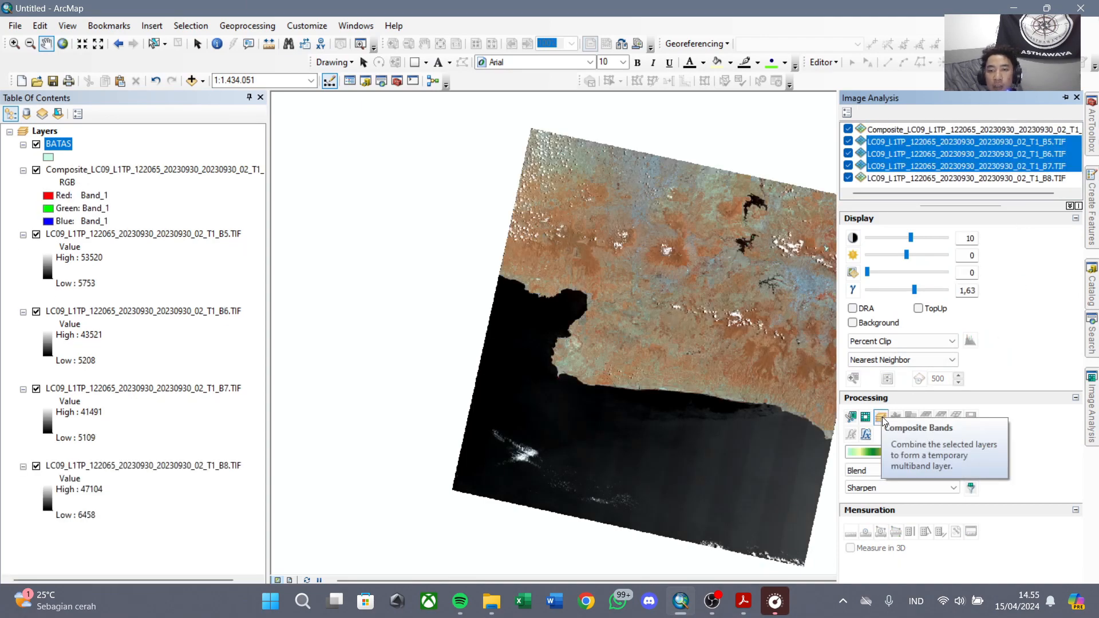
Keep Image Analysis docked open and select the Cibeusi polygon record in the BATAS attribute table.
{"action": "left_click", "coordinate": [1011, 130]}
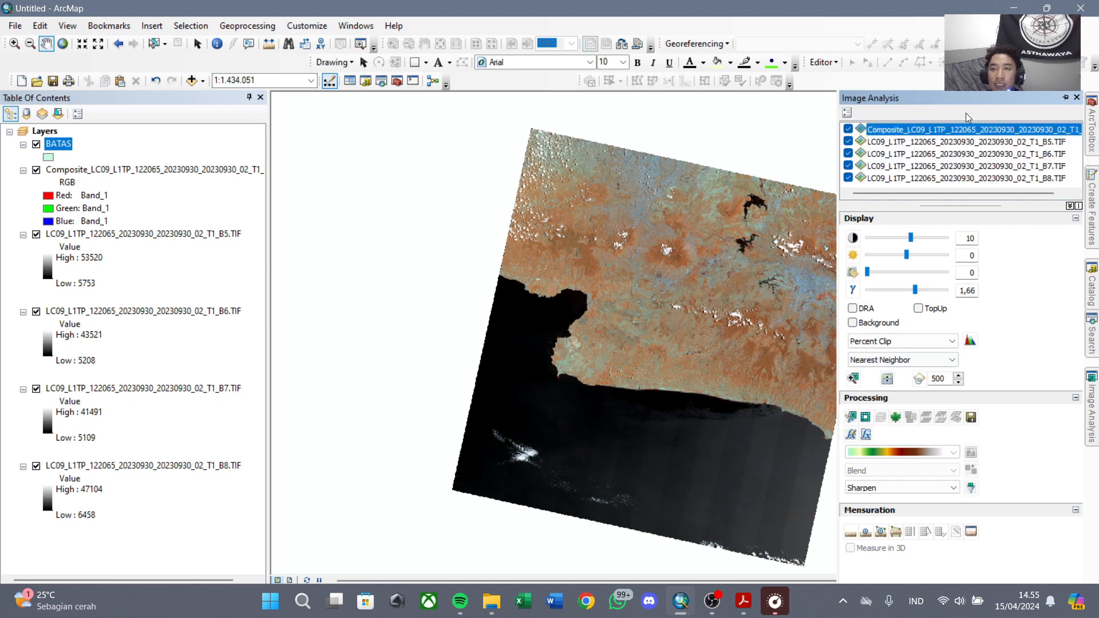
{"action": "left_click", "coordinate": [1065, 98]}
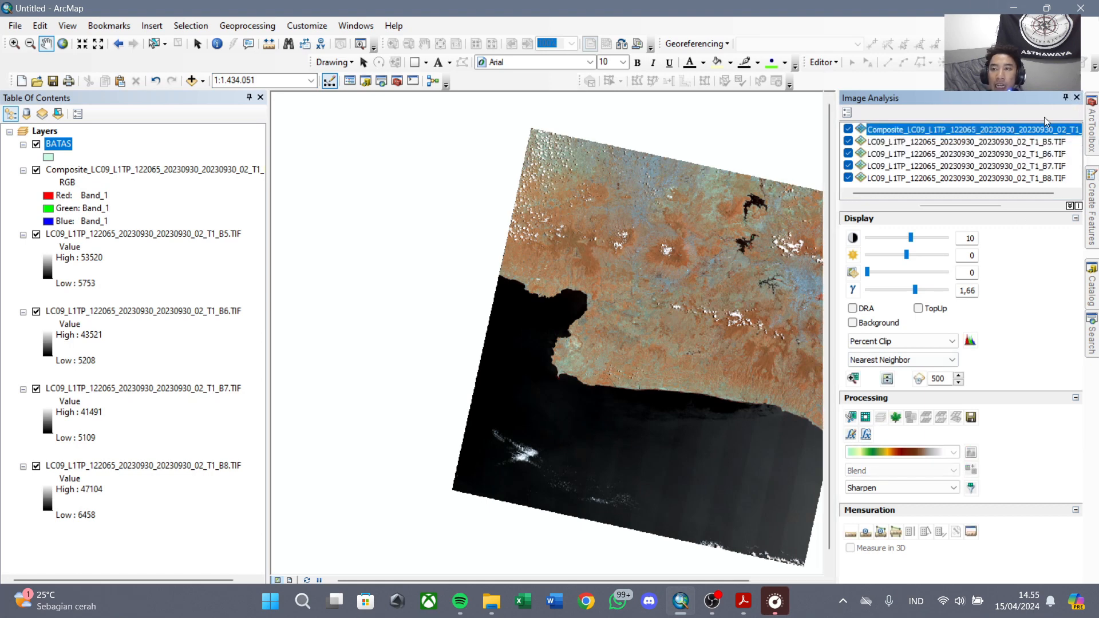
{"action": "right_click", "coordinate": [64, 144]}
{"action": "left_click", "coordinate": [132, 182]}
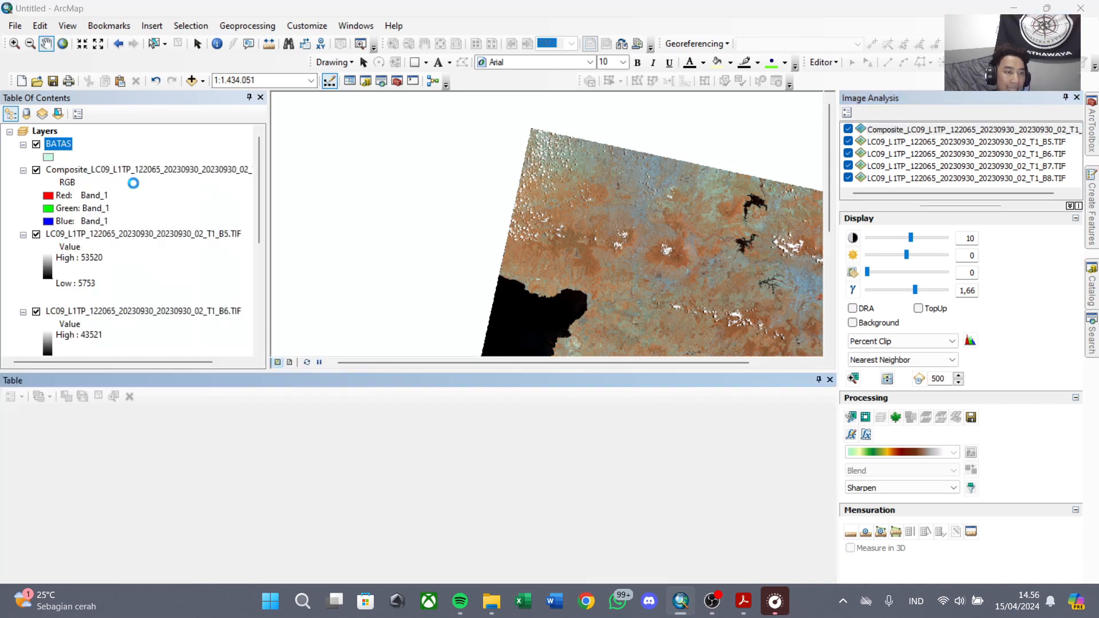
{"action": "left_click", "coordinate": [8, 439]}
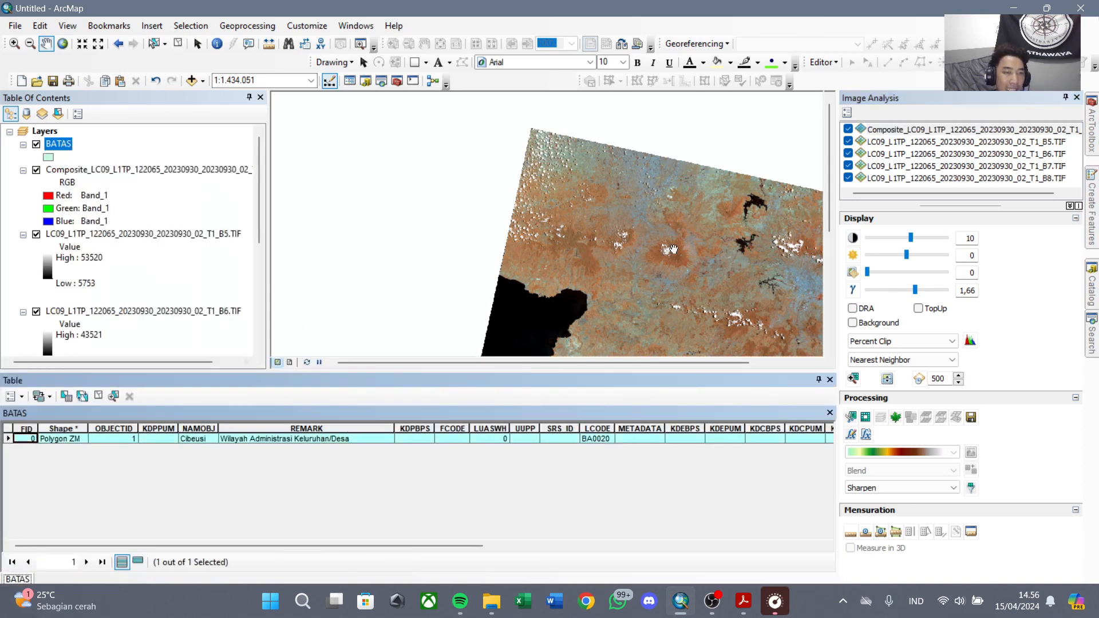
Clip the B5, B6, B7 composite to the selected BATAS polygon.
{"action": "left_click_drag", "start_coordinate": [736, 259], "coordinate": [626, 251]}
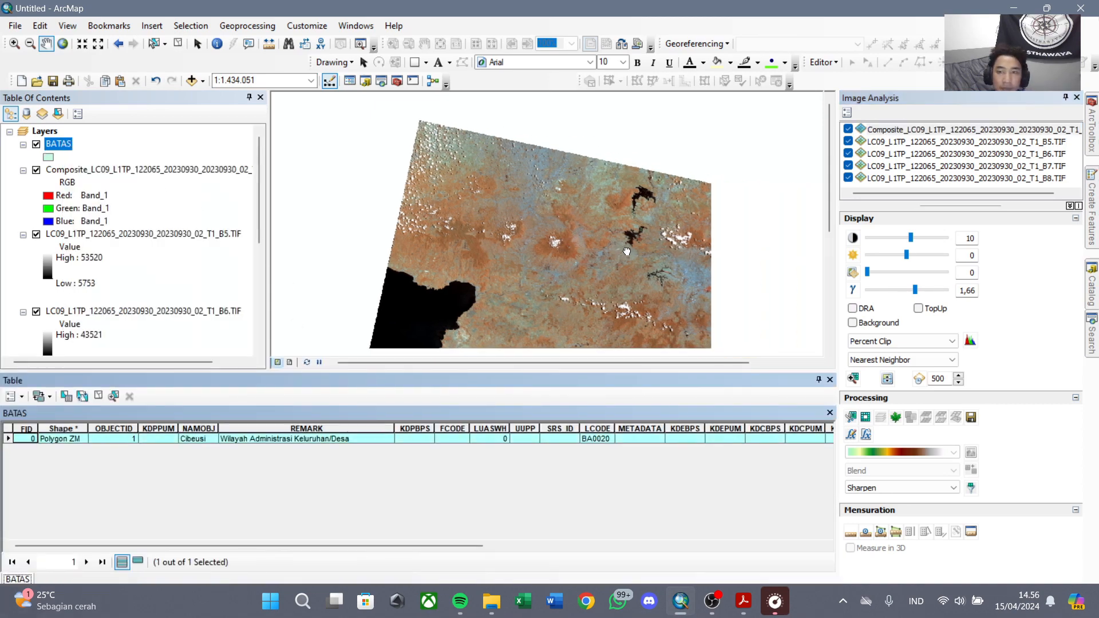
{"action": "left_click", "coordinate": [982, 130]}
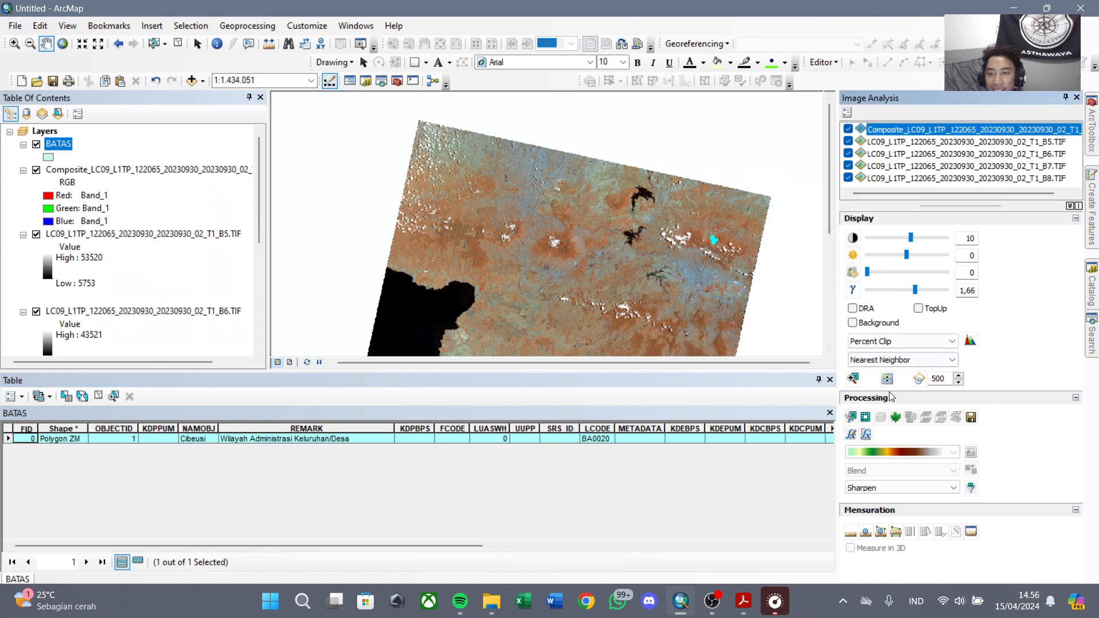
{"action": "left_click", "coordinate": [852, 418]}
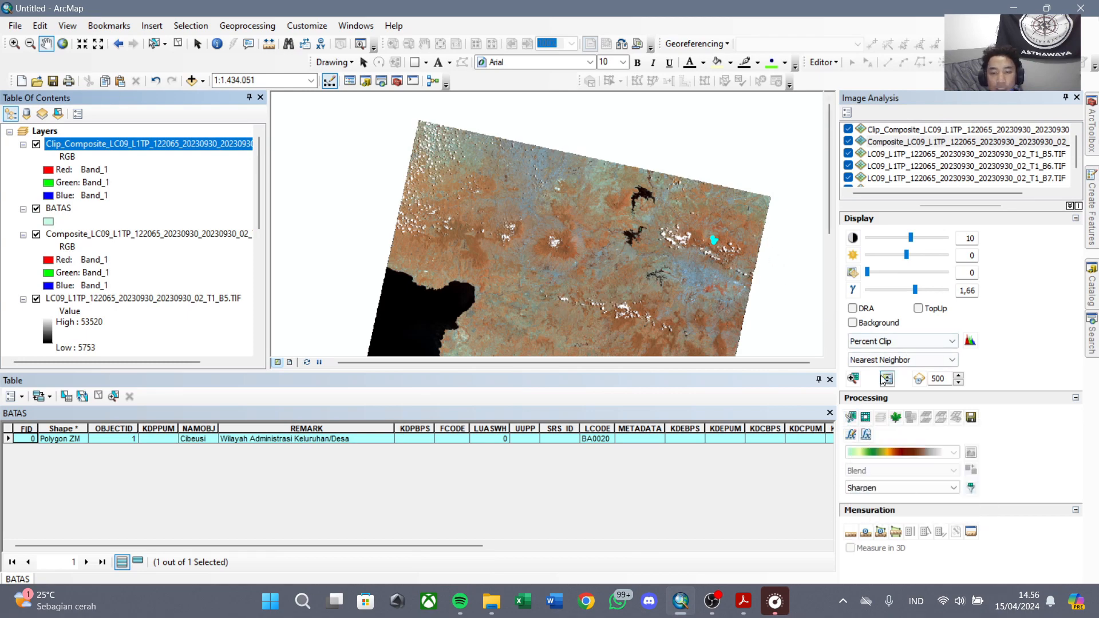
{"action": "key", "text": "super"}
{"action": "key", "text": "super"}
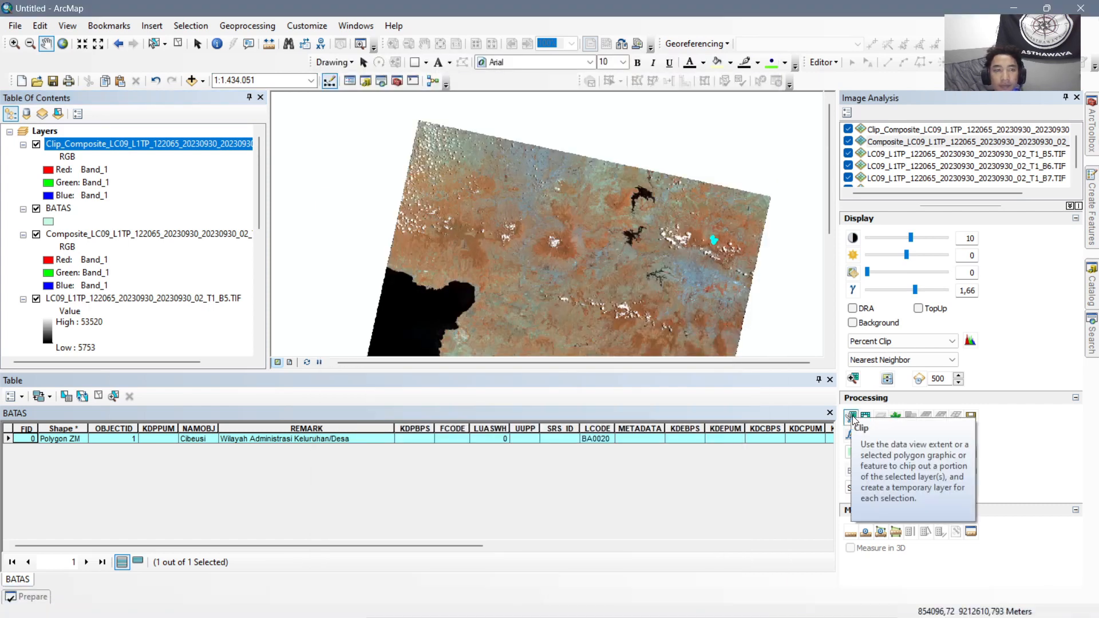
Inspect the clipped composite around the boundary by hiding the full composite and showing it again.
{"action": "left_click", "coordinate": [944, 129]}
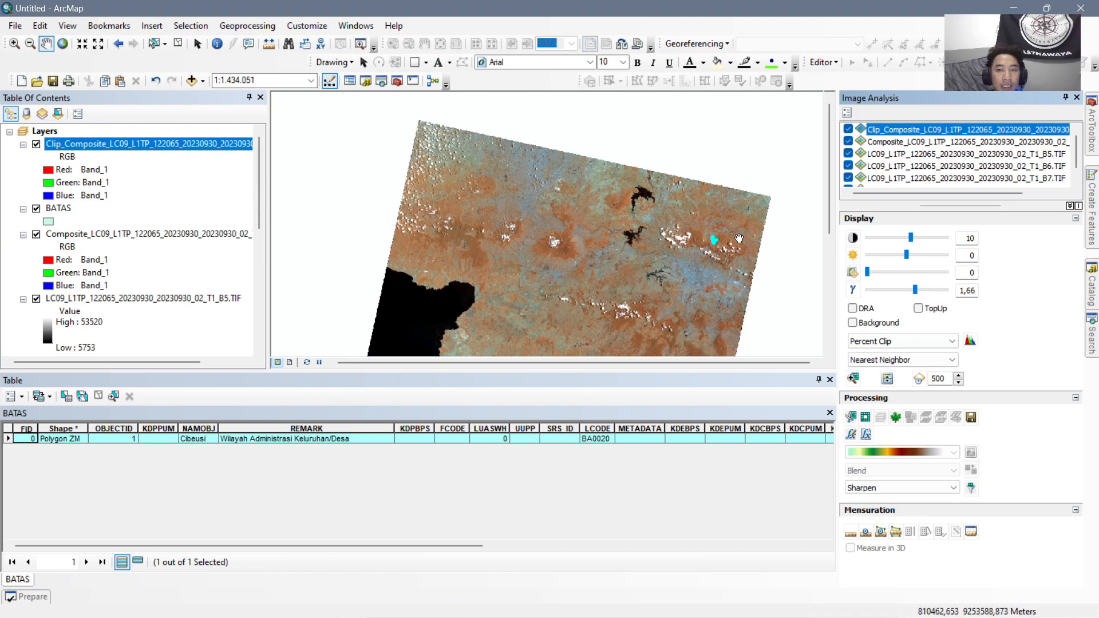
{"action": "left_click_drag", "start_coordinate": [701, 244], "coordinate": [622, 241]}
{"action": "scroll", "coordinate": [622, 241], "scroll_direction": "up", "scroll_amount": 2}
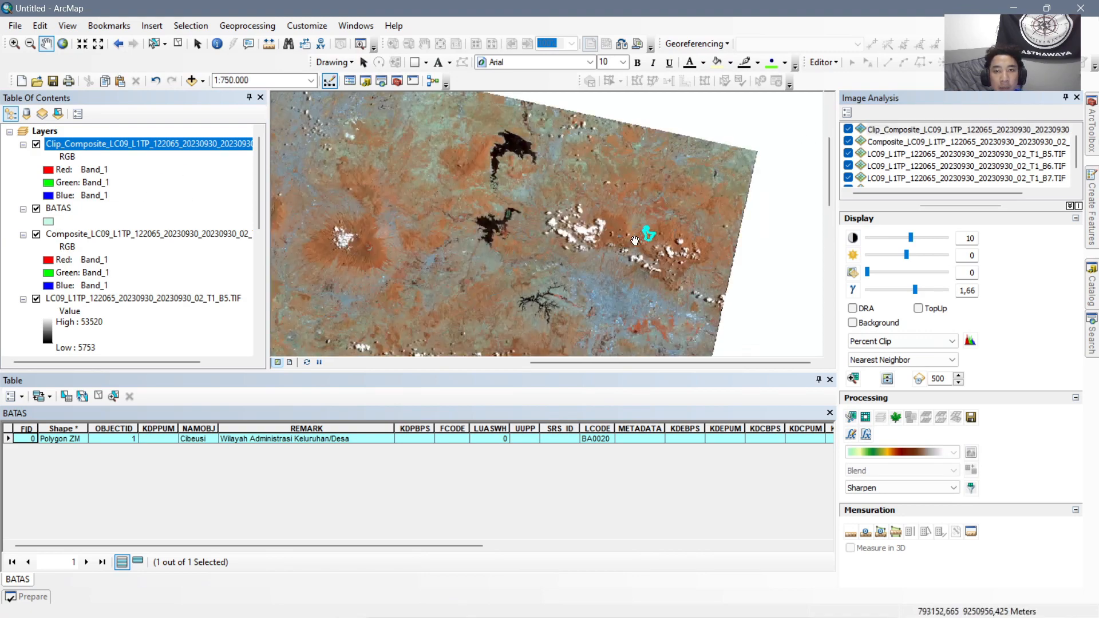
{"action": "left_click", "coordinate": [36, 234]}
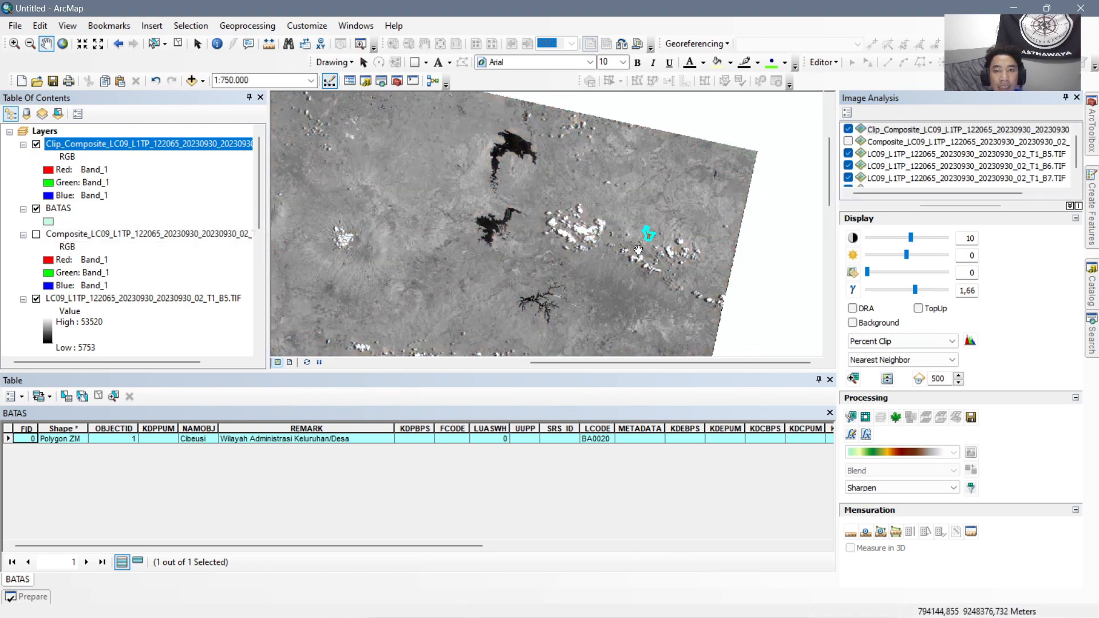
{"action": "left_click", "coordinate": [36, 235]}
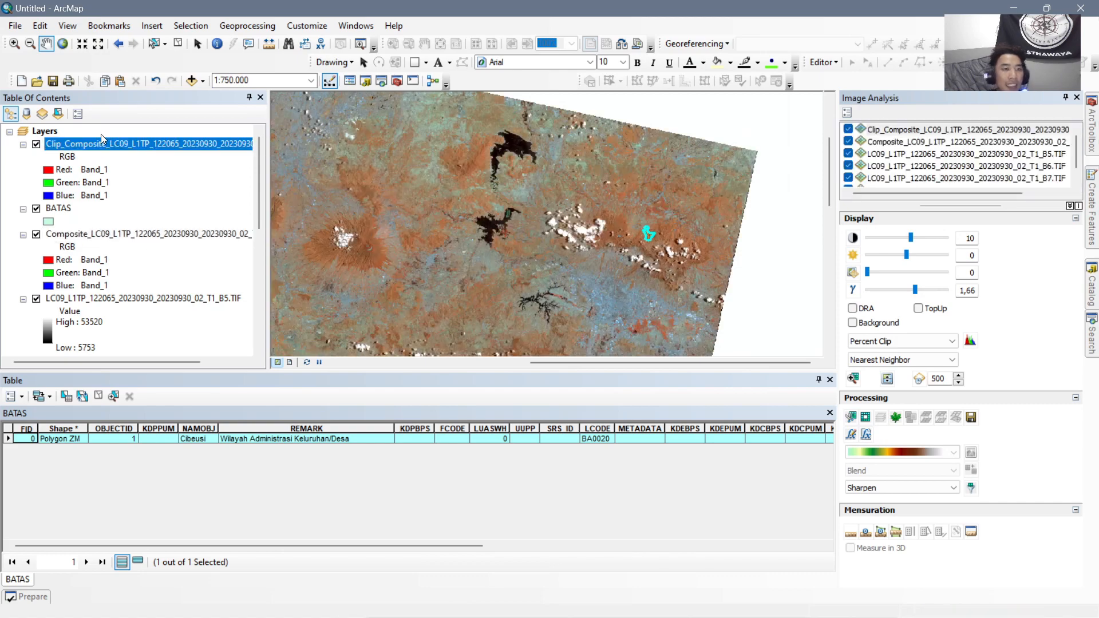
Rename the clipped composite layer as KERAPATAN VEGETASI.
{"action": "left_click", "coordinate": [159, 147]}
{"action": "left_click", "coordinate": [173, 145]}
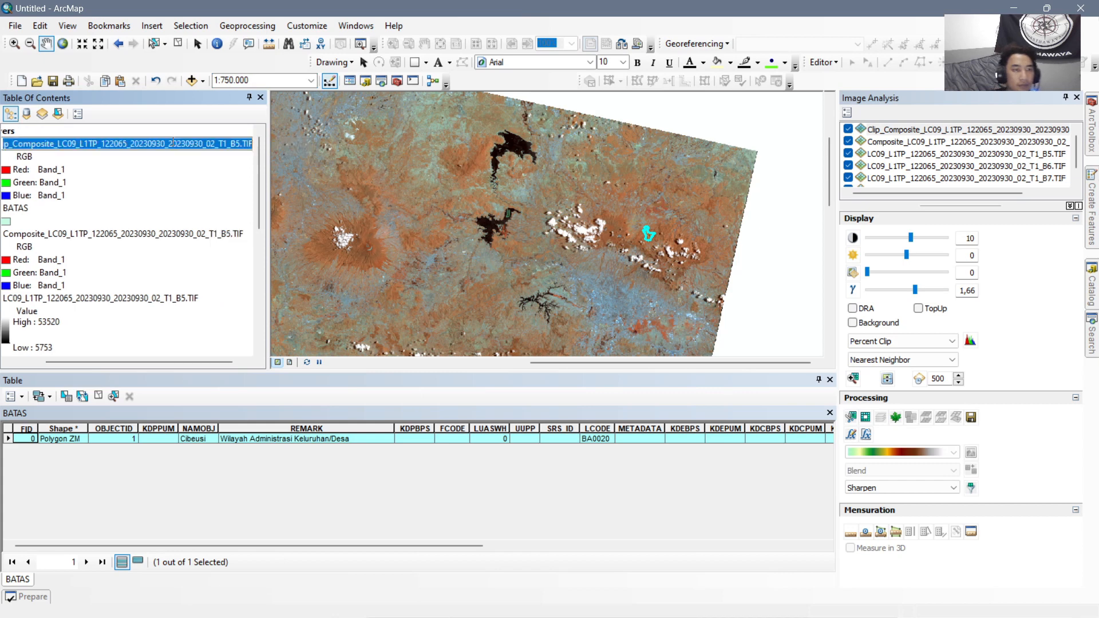
{"action": "type", "text": "KONDIDI"}
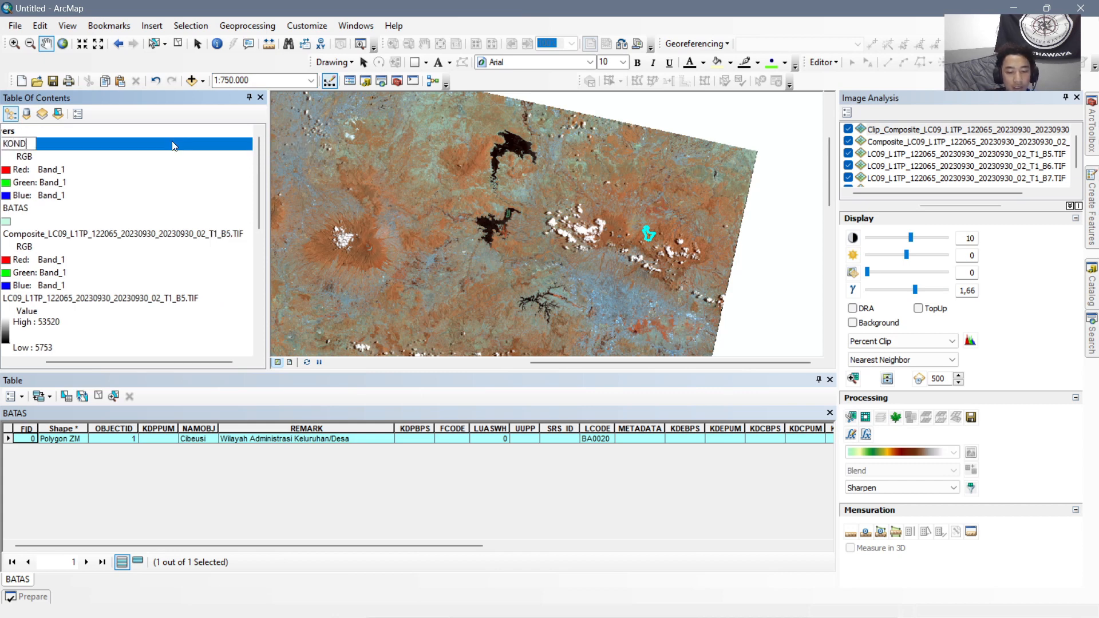
{"action": "key", "text": "BackSpace"}
{"action": "type", "text": "S"}
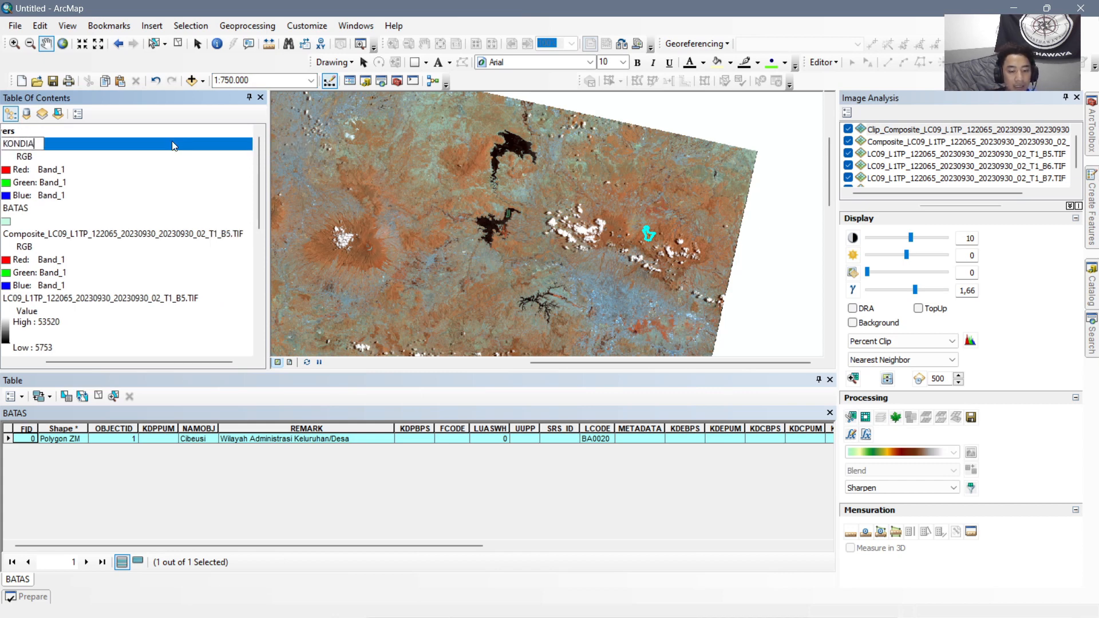
{"action": "type", "text": "I"}
{"action": "key", "text": "BackSpace"}
{"action": "key", "text": "BackSpace"}
{"action": "key", "text": "BackSpace"}
{"action": "key", "text": "BackSpace"}
{"action": "key", "text": "BackSpace"}
{"action": "key", "text": "BackSpace"}
{"action": "key", "text": "BackSpace"}
{"action": "type", "text": "KERA"}
{"action": "type", "text": "PA"}
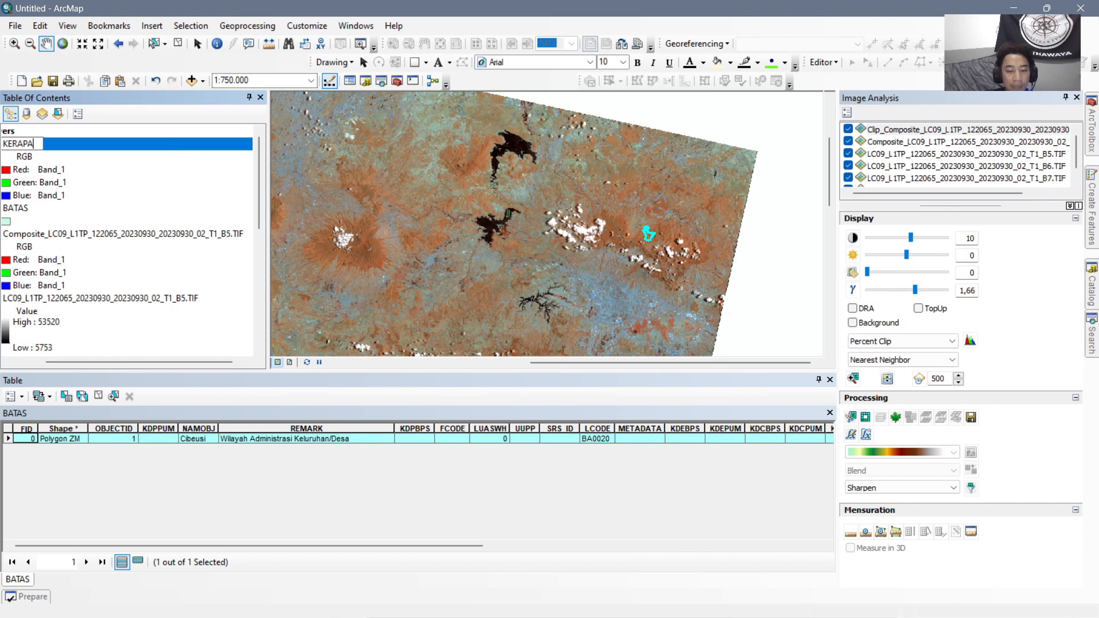
{"action": "type", "text": "TAN VEGETASI"}
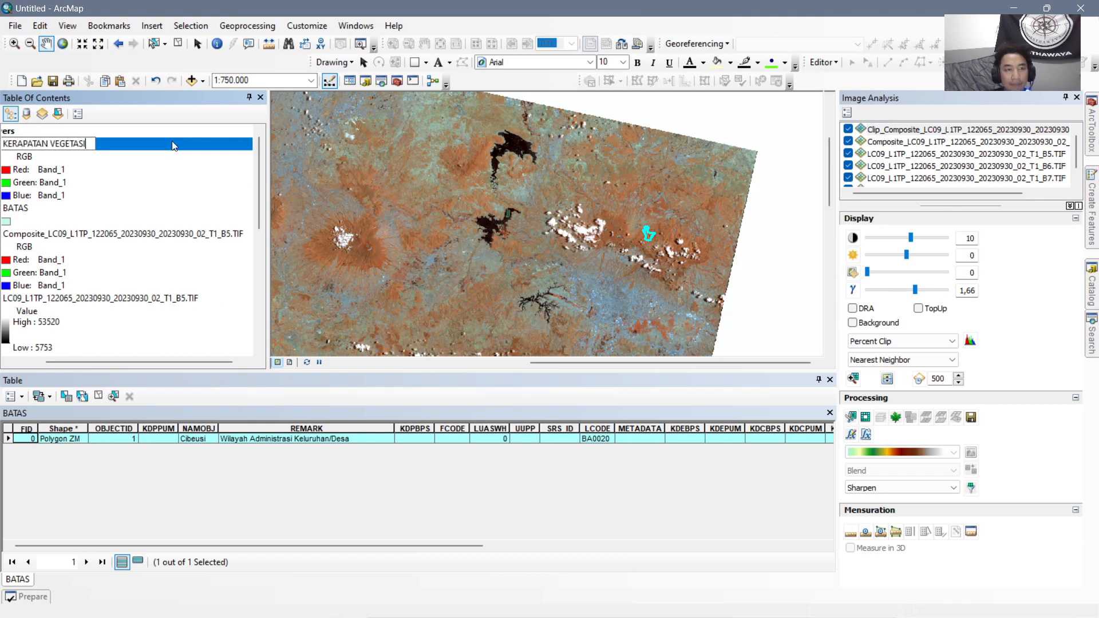
{"action": "key", "text": "Return"}
{"action": "left_click_drag", "start_coordinate": [165, 361], "coordinate": [51, 362]}
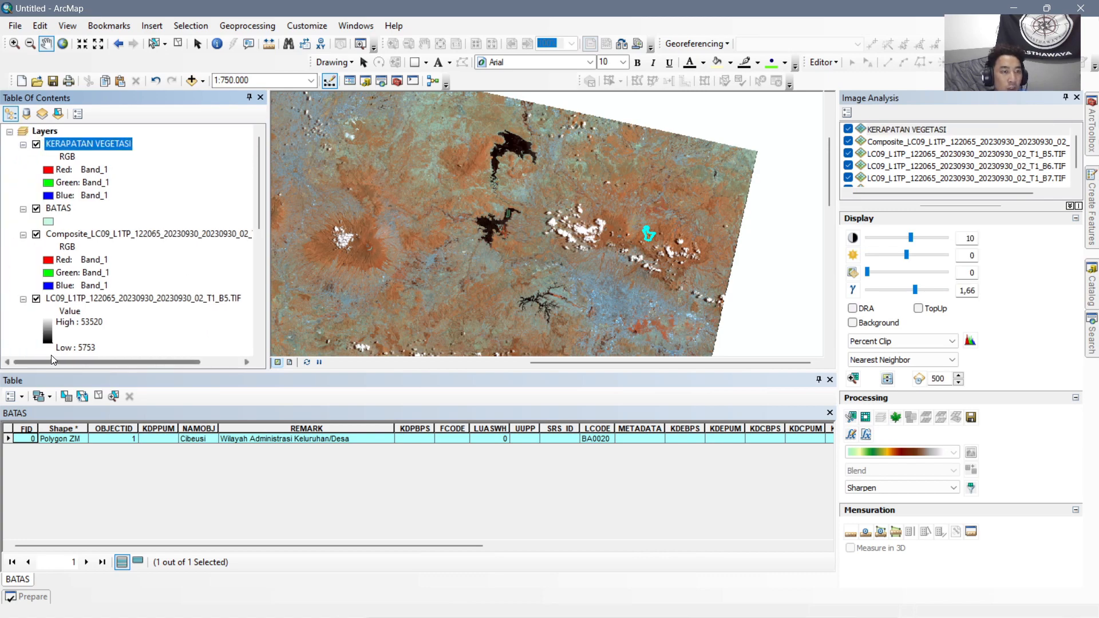
Remove the unclipped composite layer from the map.
{"action": "left_click", "coordinate": [97, 233]}
{"action": "right_click", "coordinate": [99, 234]}
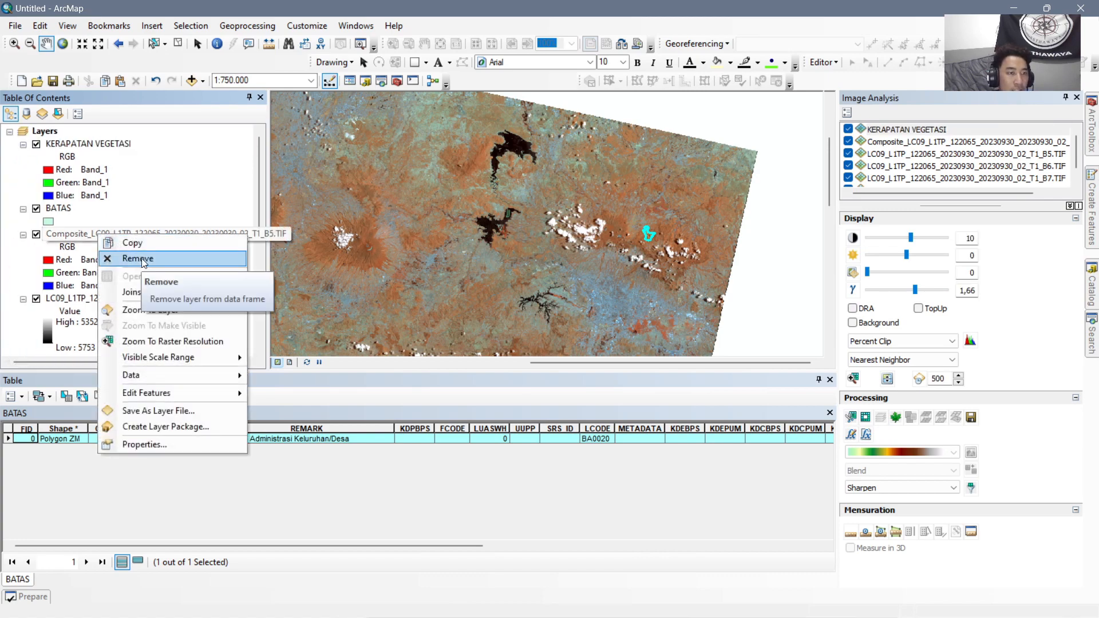
{"action": "left_click", "coordinate": [142, 259]}
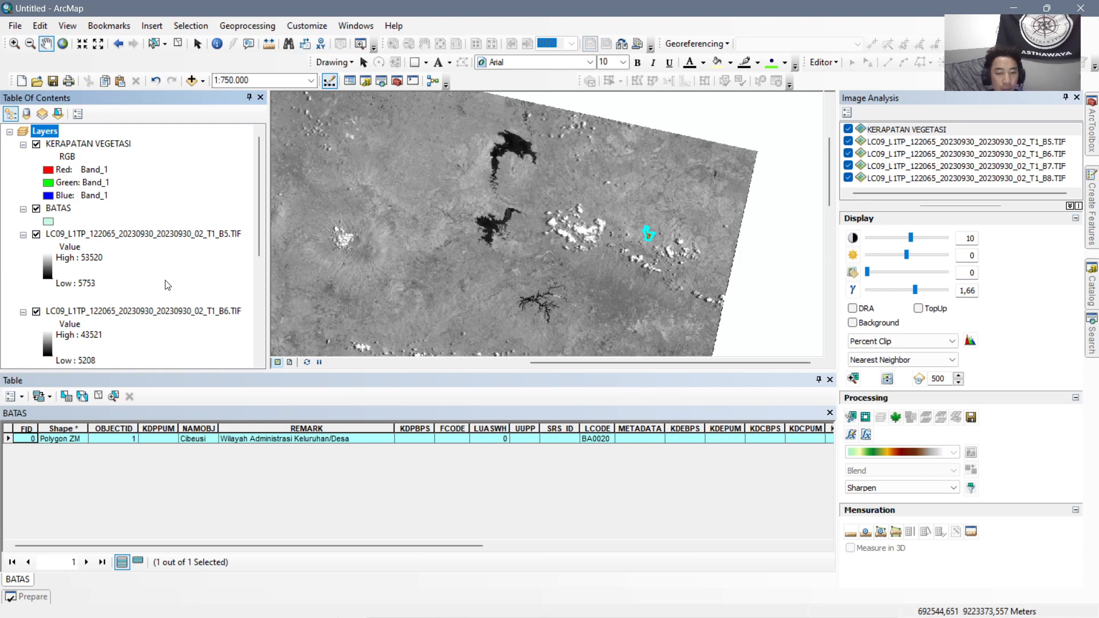
Add the 20230930 Landsat rasters B10 and B11 from the CITRA folder to the map.
{"action": "left_click", "coordinate": [192, 81]}
{"action": "left_click", "coordinate": [570, 222]}
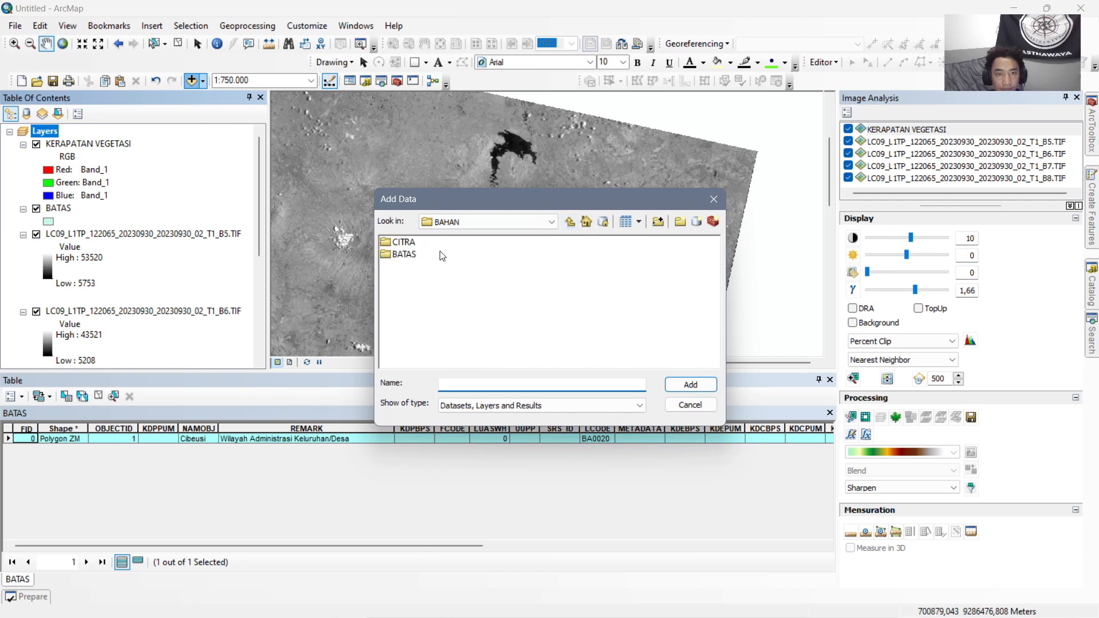
{"action": "double_click", "coordinate": [404, 243]}
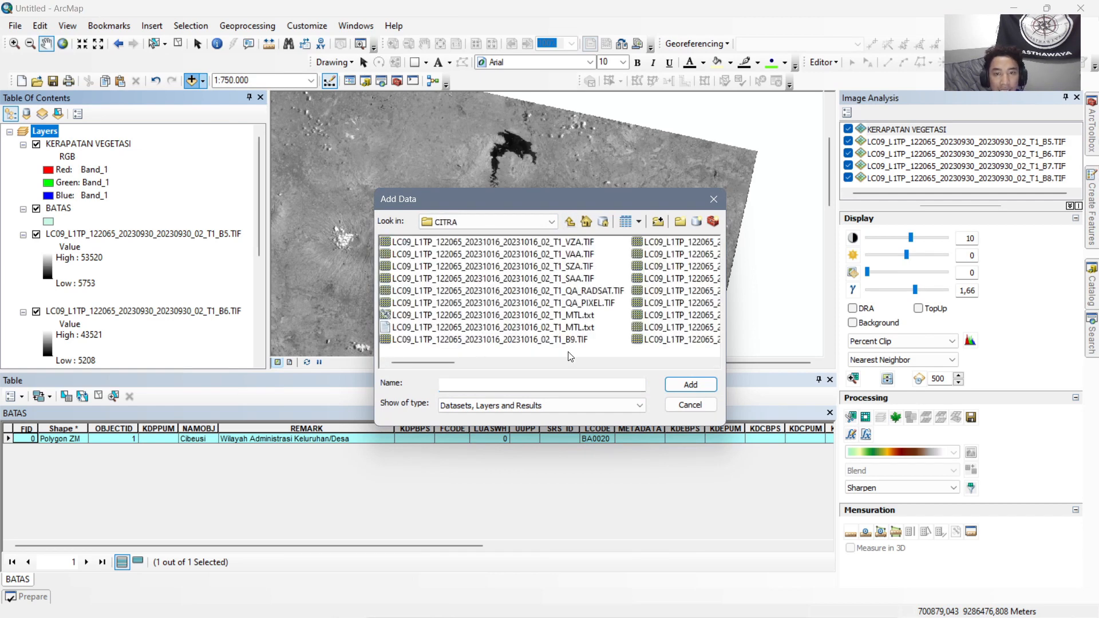
{"action": "scroll", "coordinate": [603, 312], "scroll_direction": "down", "scroll_amount": 2}
{"action": "scroll", "coordinate": [630, 303], "scroll_direction": "down", "scroll_amount": 3}
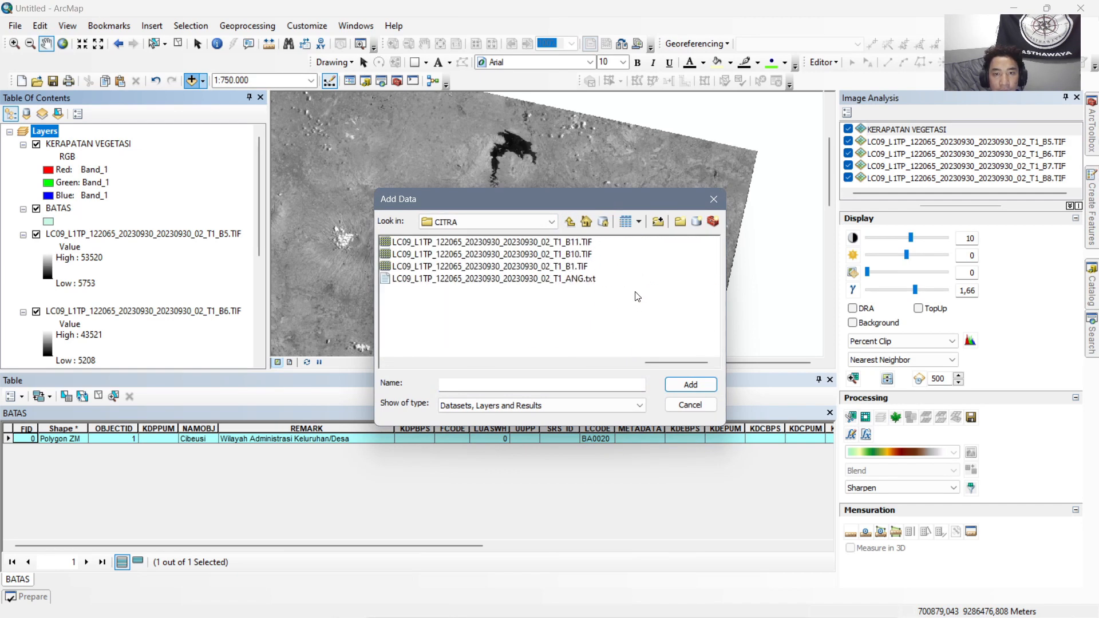
{"action": "left_click", "coordinate": [582, 255]}
{"action": "left_click", "coordinate": [582, 242], "text": "ctrl"}
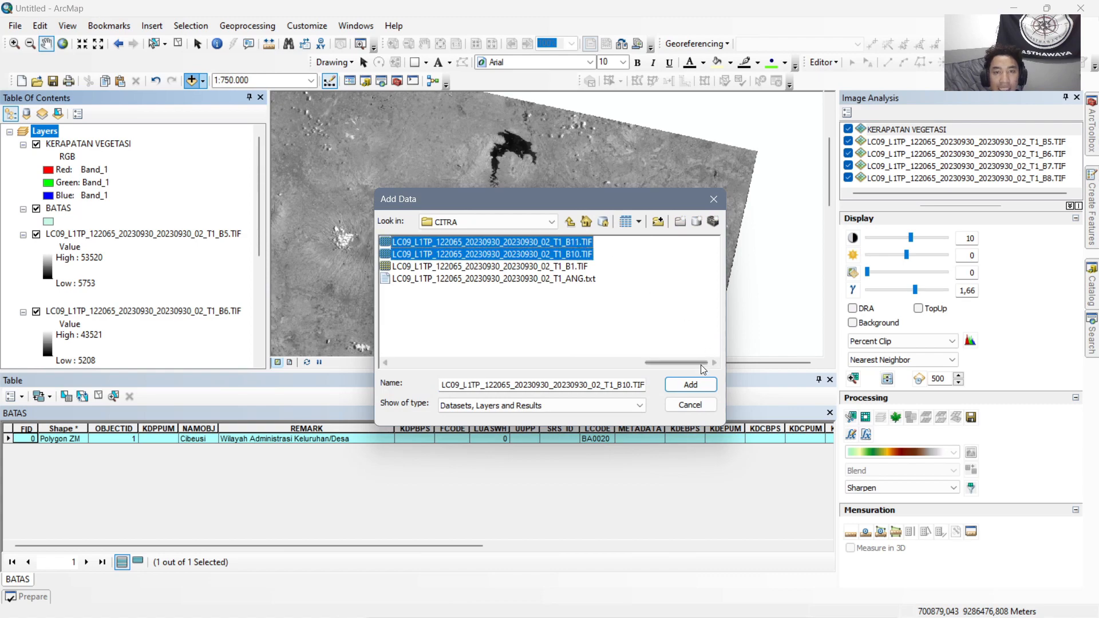
{"action": "left_click", "coordinate": [690, 385]}
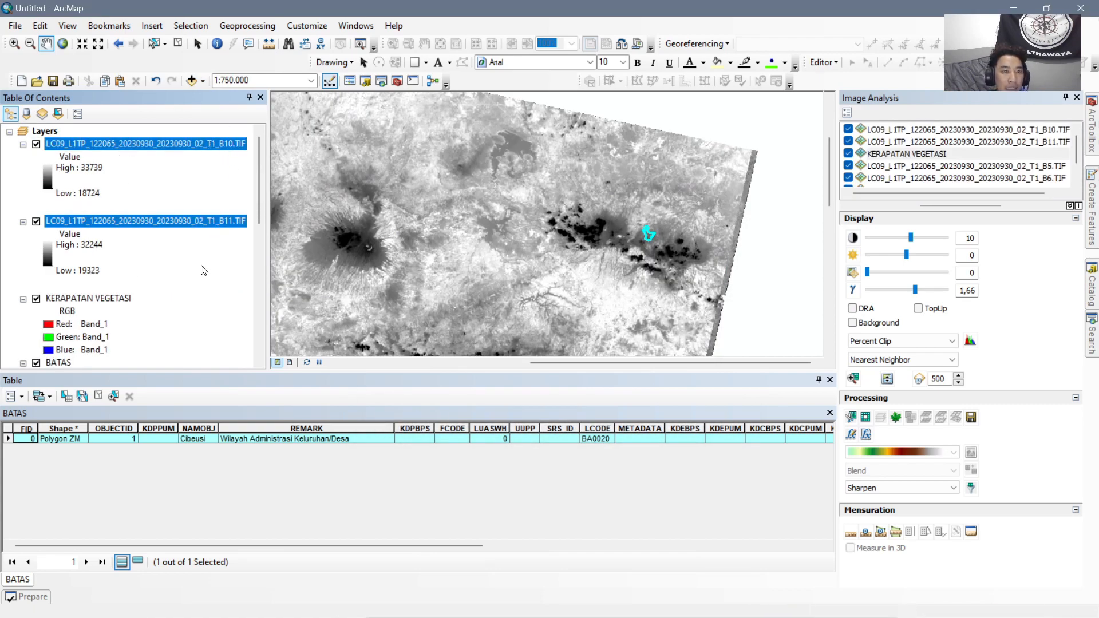
Collapse the legends of the B10 and B11 layers in the layer list.
{"action": "left_click", "coordinate": [123, 223]}
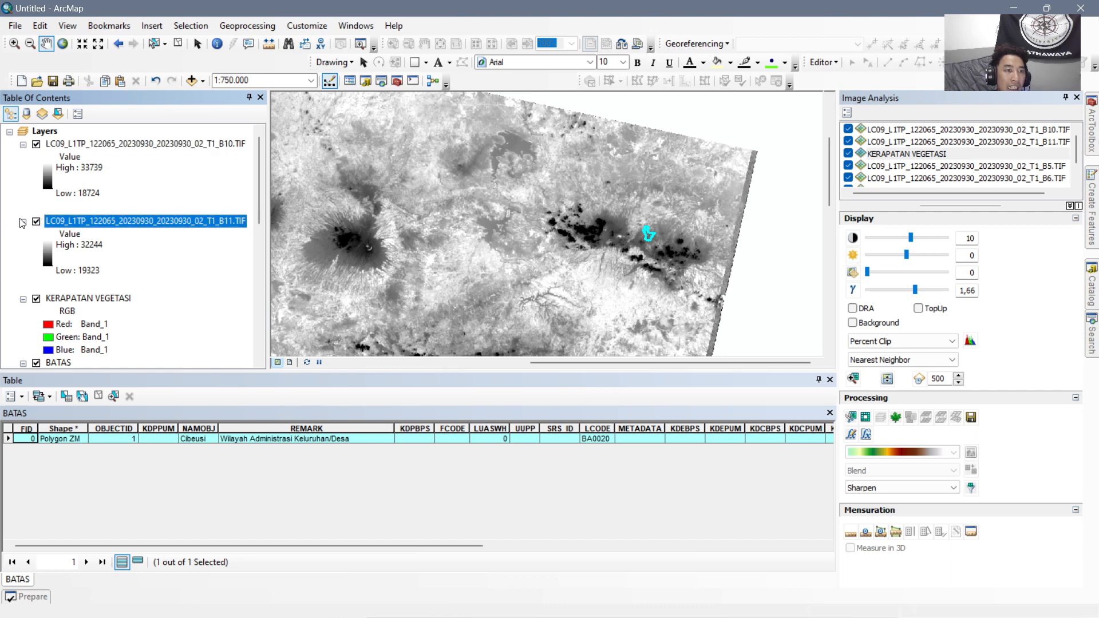
{"action": "left_click", "coordinate": [23, 222]}
{"action": "left_click", "coordinate": [23, 144]}
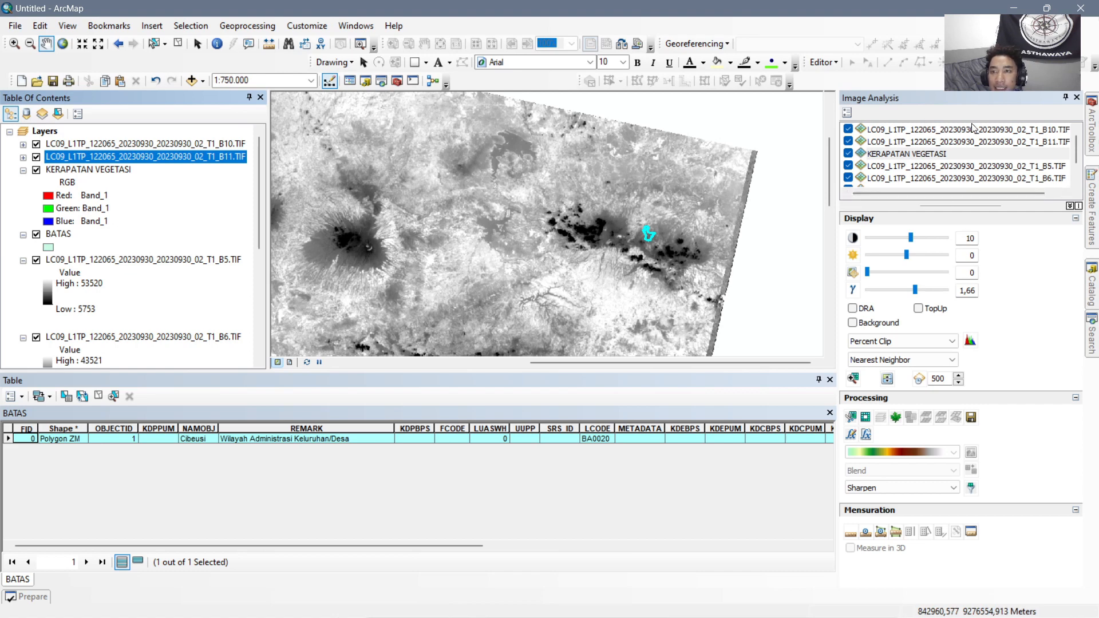
Create a band composite from the B10, B11 and B7 rasters.
{"action": "left_click", "coordinate": [992, 141]}
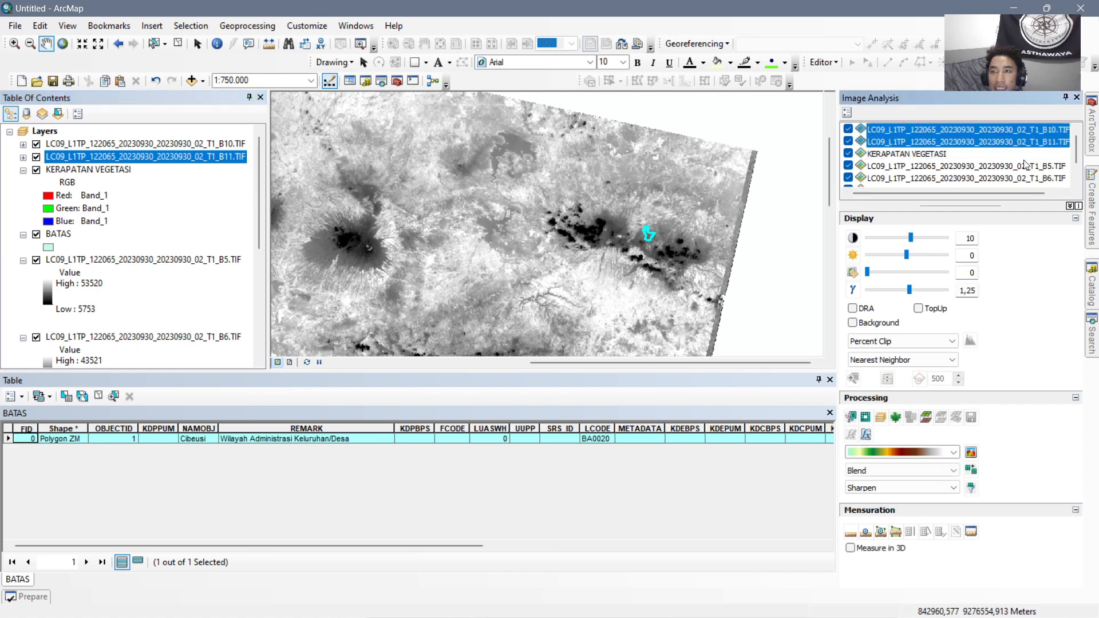
{"action": "scroll", "coordinate": [1045, 177], "scroll_direction": "down", "scroll_amount": 1}
{"action": "left_click", "coordinate": [1045, 177], "text": "ctrl"}
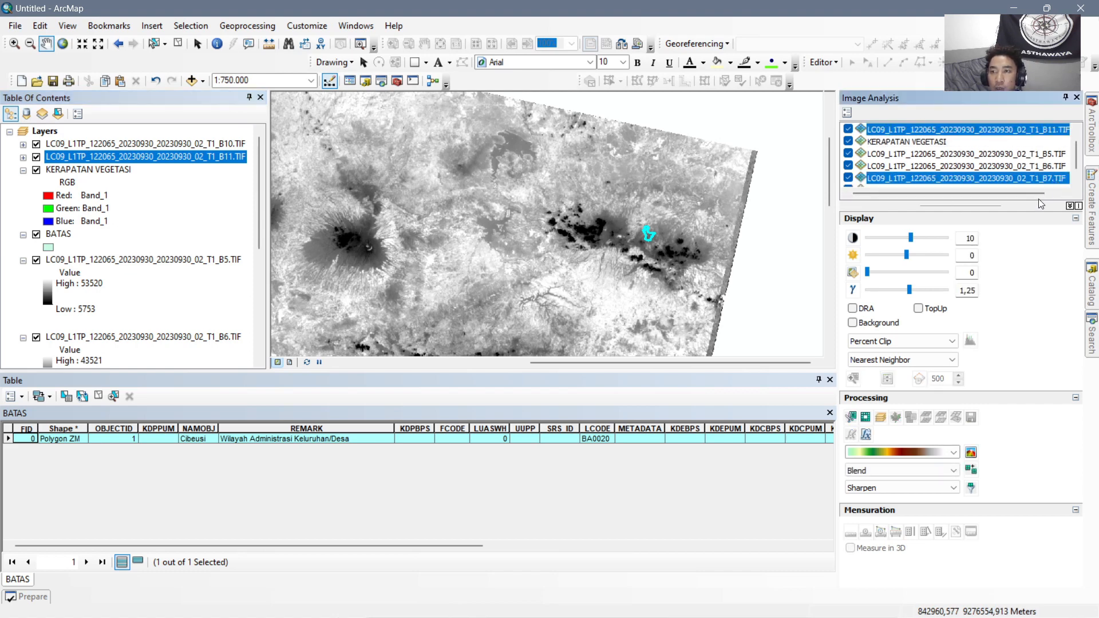
{"action": "left_click", "coordinate": [881, 417]}
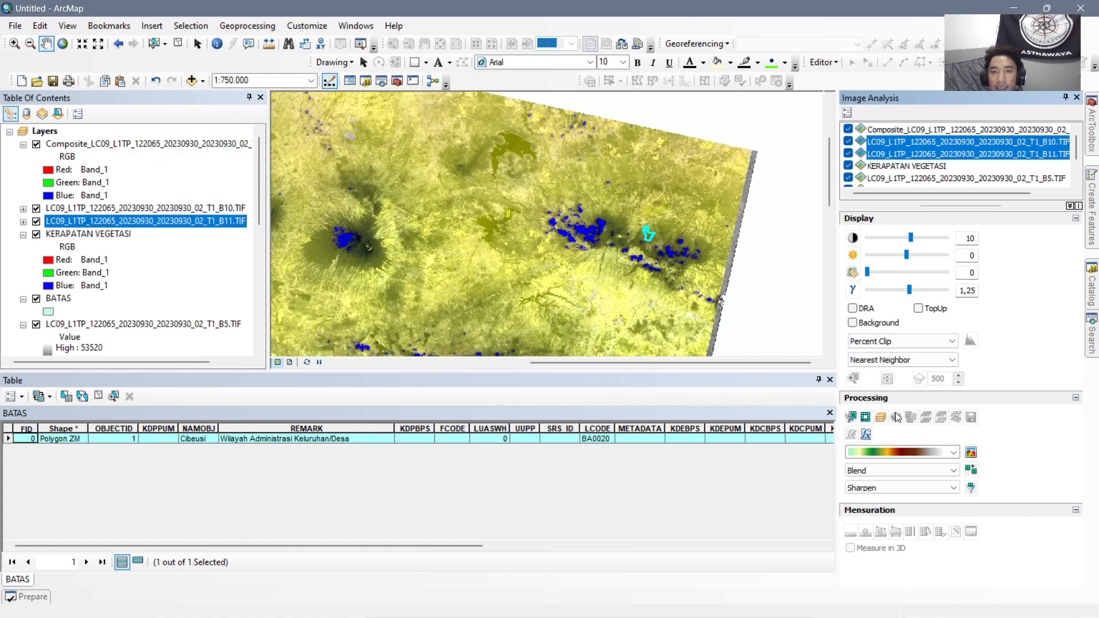
Clip the B7, B10, B11 composite to the selected BATAS polygon.
{"action": "left_click", "coordinate": [943, 131]}
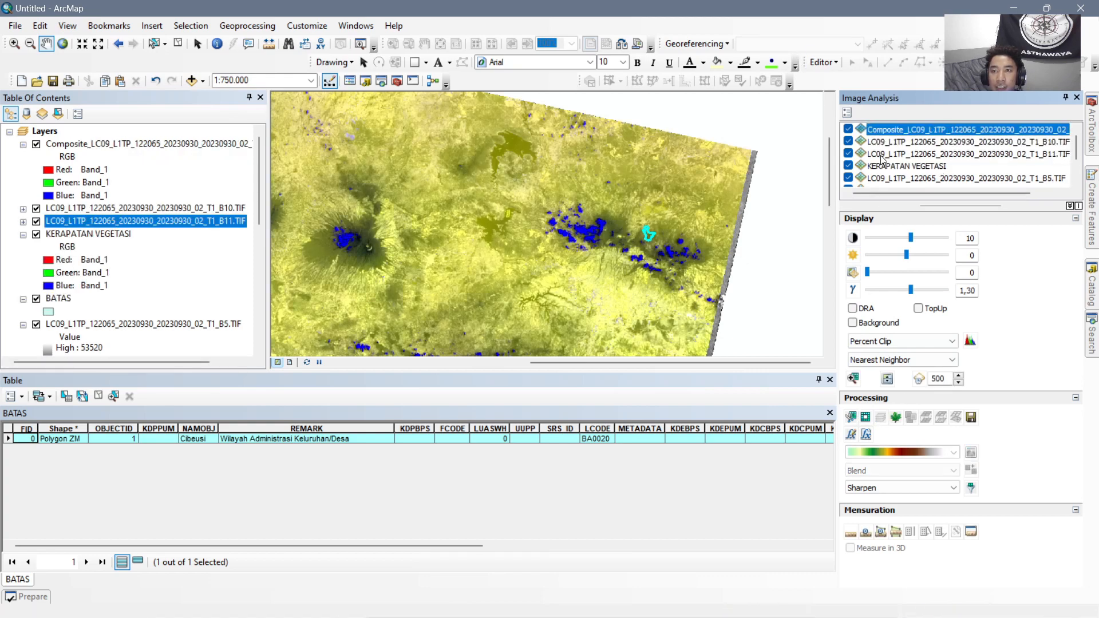
{"action": "left_click", "coordinate": [123, 144]}
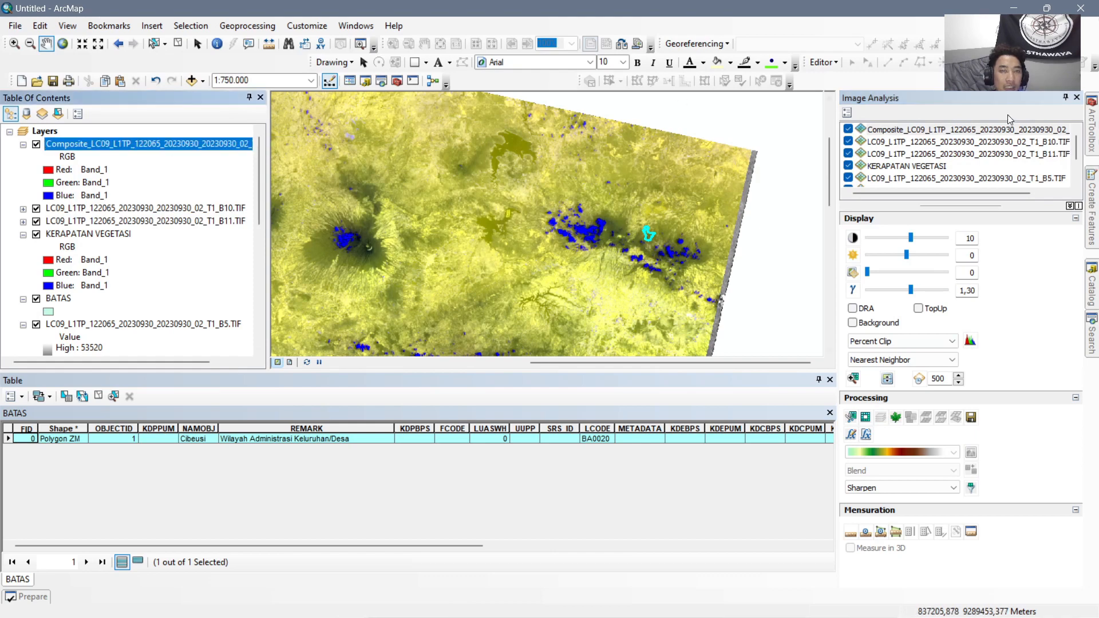
{"action": "left_click", "coordinate": [982, 129]}
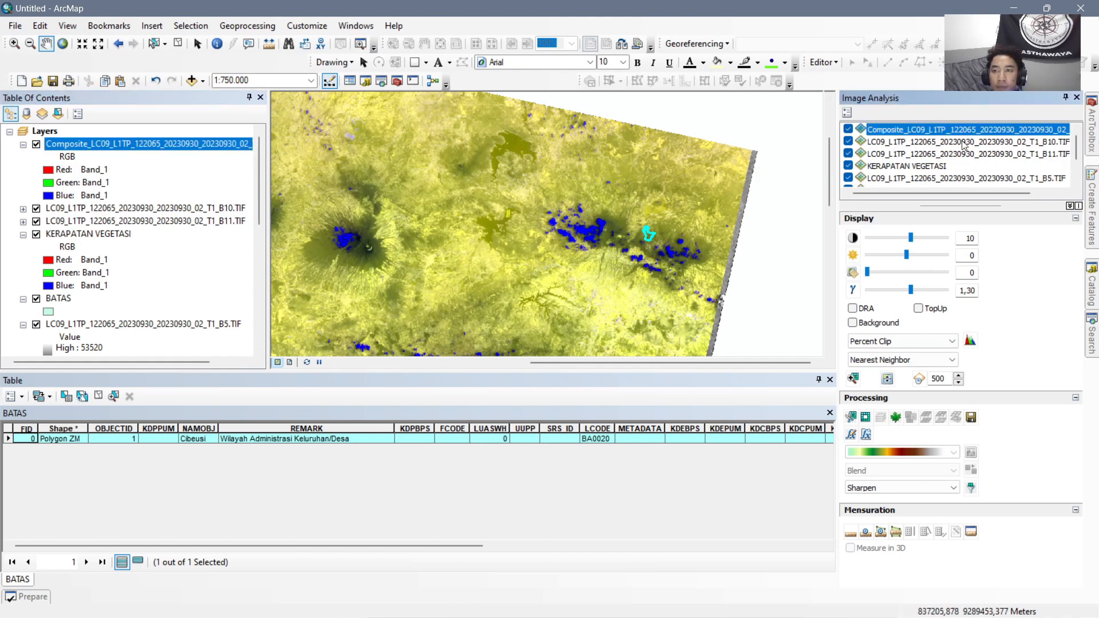
{"action": "left_click", "coordinate": [852, 419]}
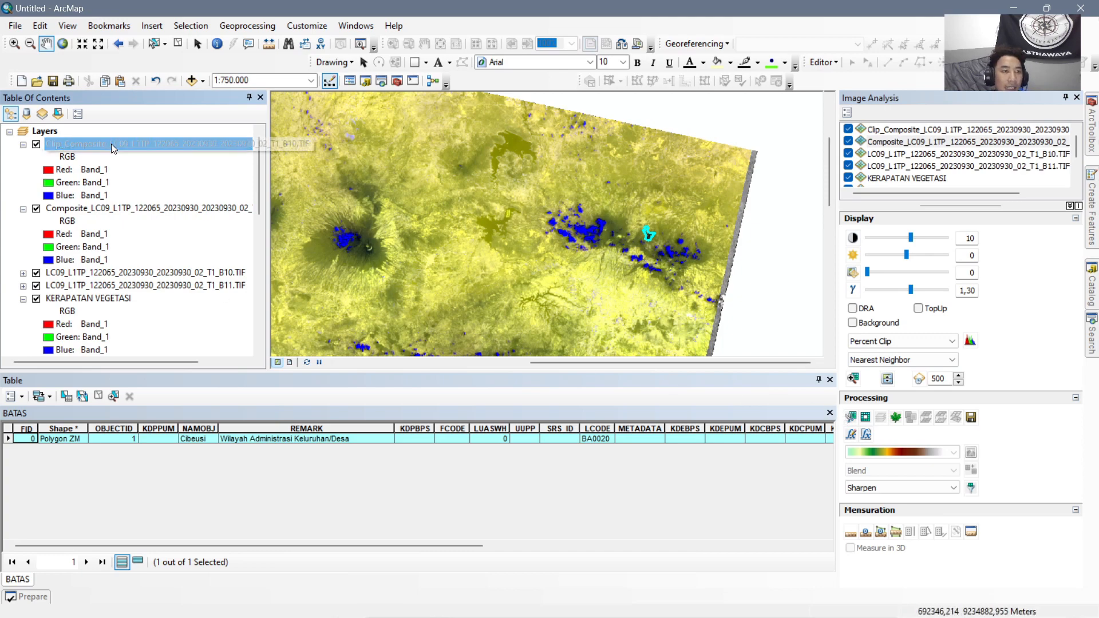
Hide the unclipped B7, B10, B11 composite and remove it from the map.
{"action": "left_click", "coordinate": [36, 209]}
{"action": "right_click", "coordinate": [170, 208]}
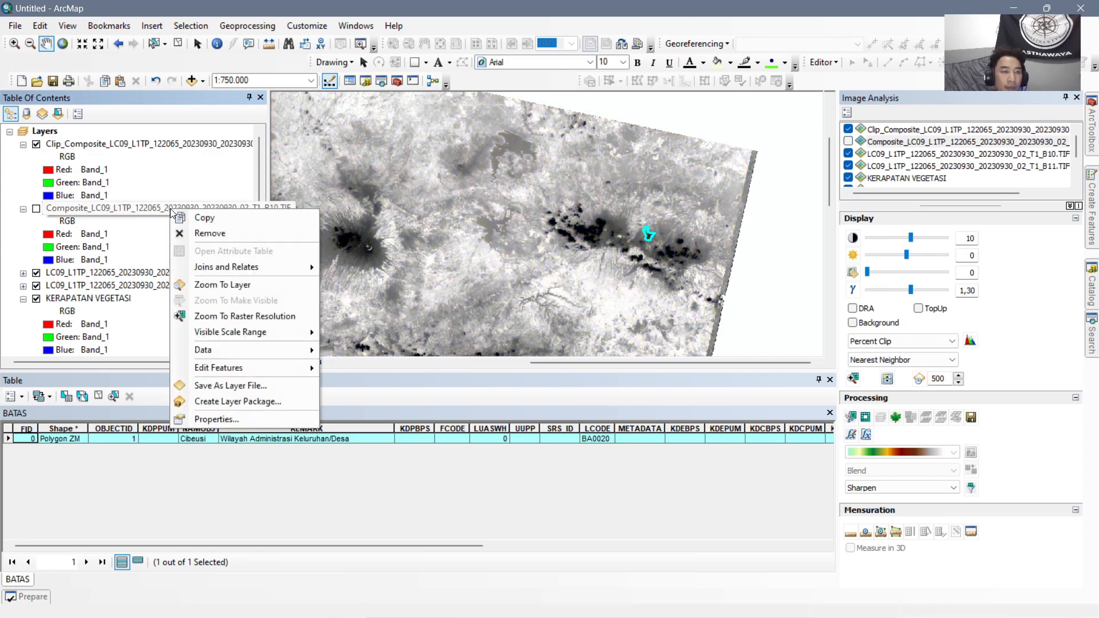
{"action": "left_click", "coordinate": [194, 234]}
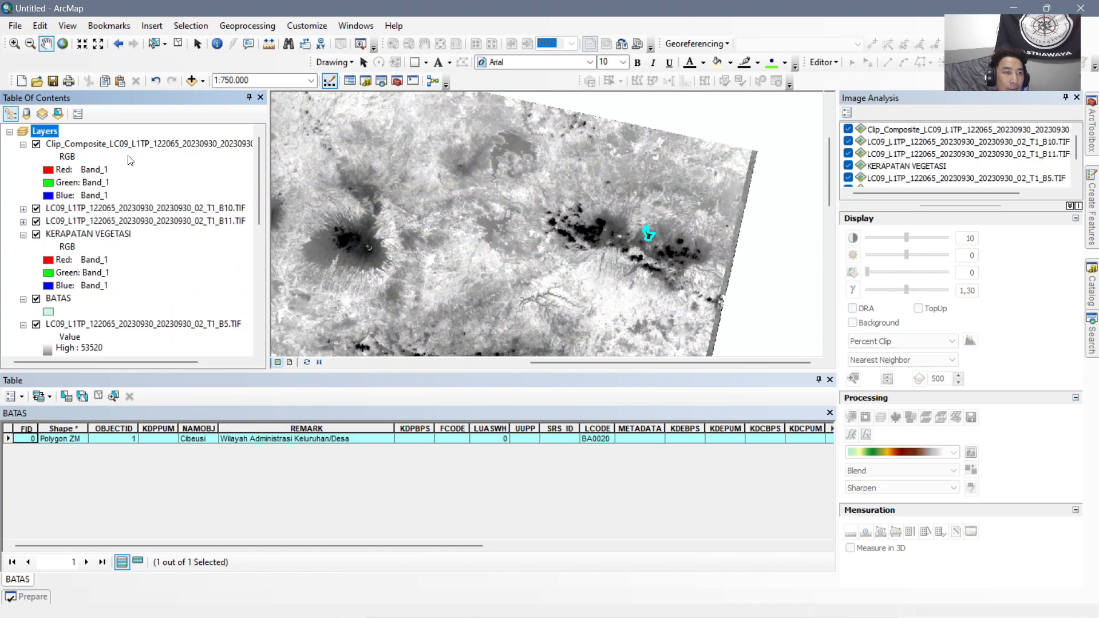
Rename the clipped B7, B10, B11 composite layer as SILIKA.
{"action": "left_click", "coordinate": [185, 146]}
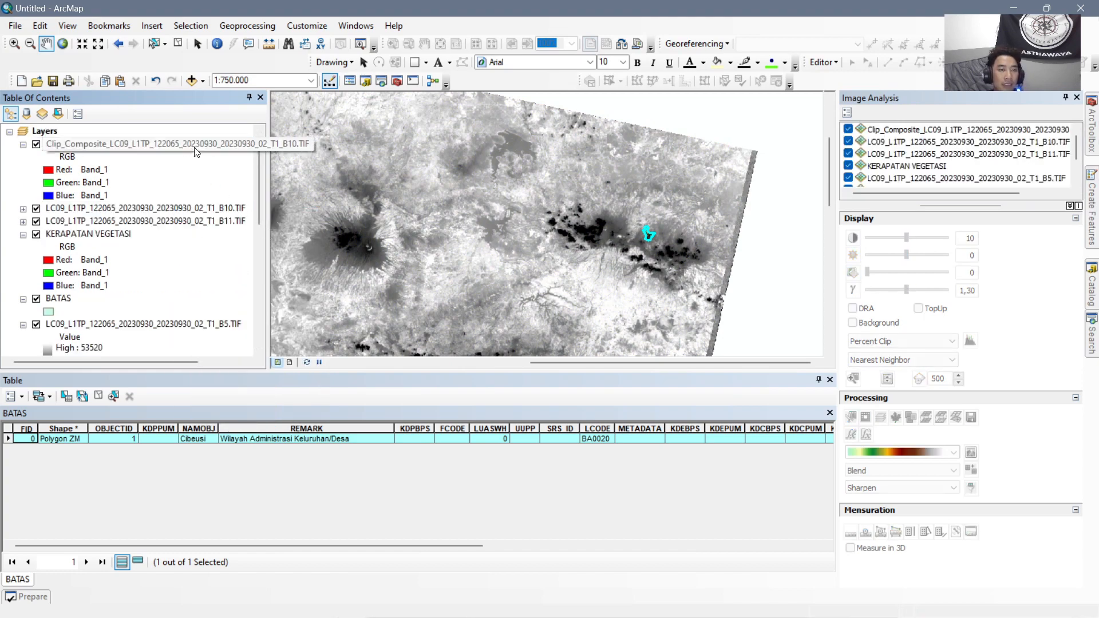
{"action": "type", "text": "S"}
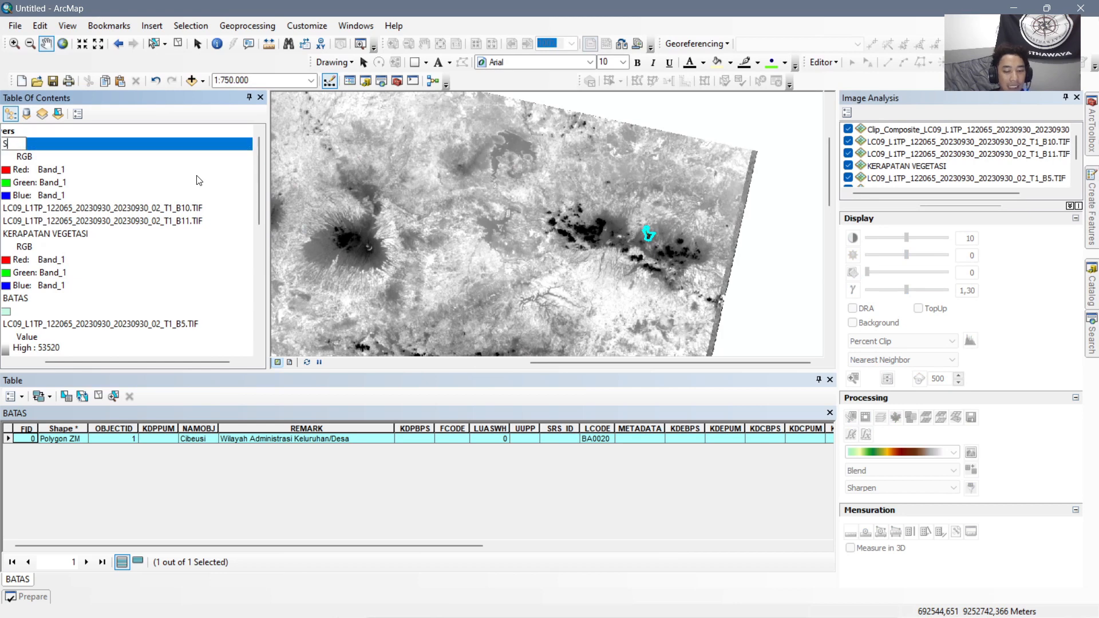
{"action": "type", "text": "ILIKA"}
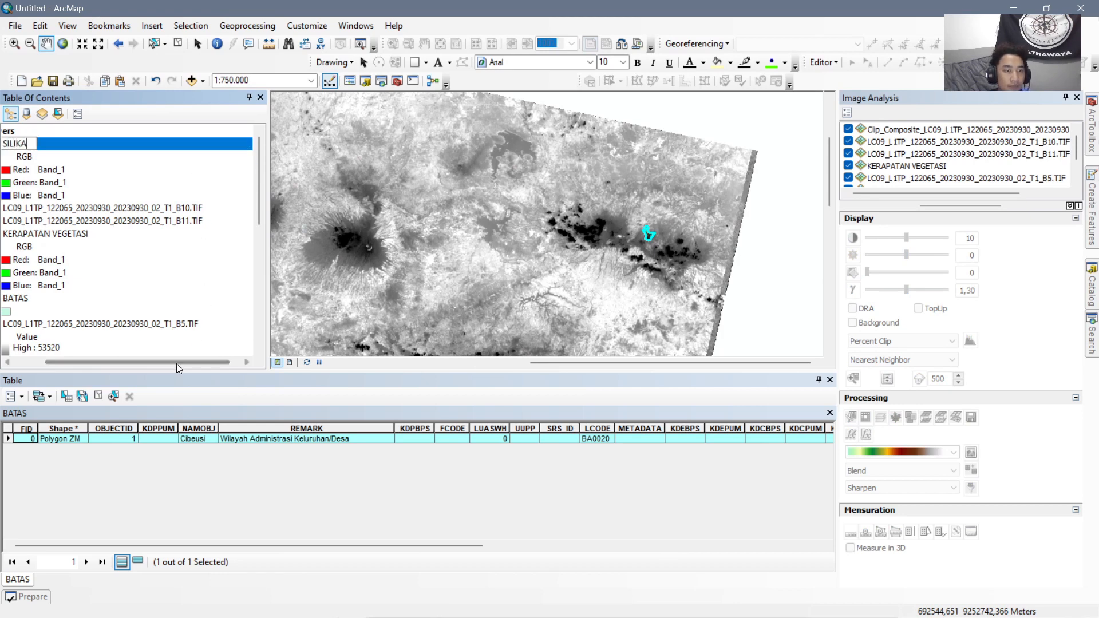
{"action": "left_click_drag", "start_coordinate": [175, 364], "coordinate": [43, 365]}
{"action": "left_click", "coordinate": [121, 209]}
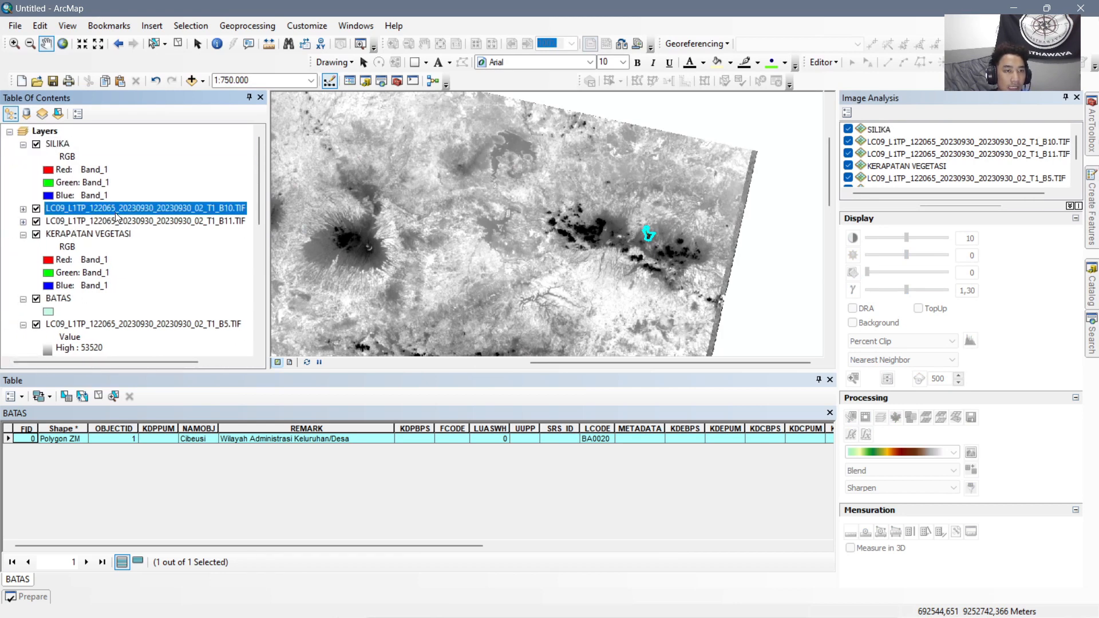
Remove the B10 and B11 layers from the map and collapse the legends of SILIKA and KERAPATAN VEGETASI.
{"action": "left_click", "coordinate": [136, 220], "text": "ctrl"}
{"action": "left_click", "coordinate": [149, 209], "text": "ctrl"}
{"action": "left_click", "coordinate": [156, 208]}
{"action": "left_click", "coordinate": [163, 218], "text": "ctrl"}
{"action": "left_click", "coordinate": [173, 209], "text": "ctrl"}
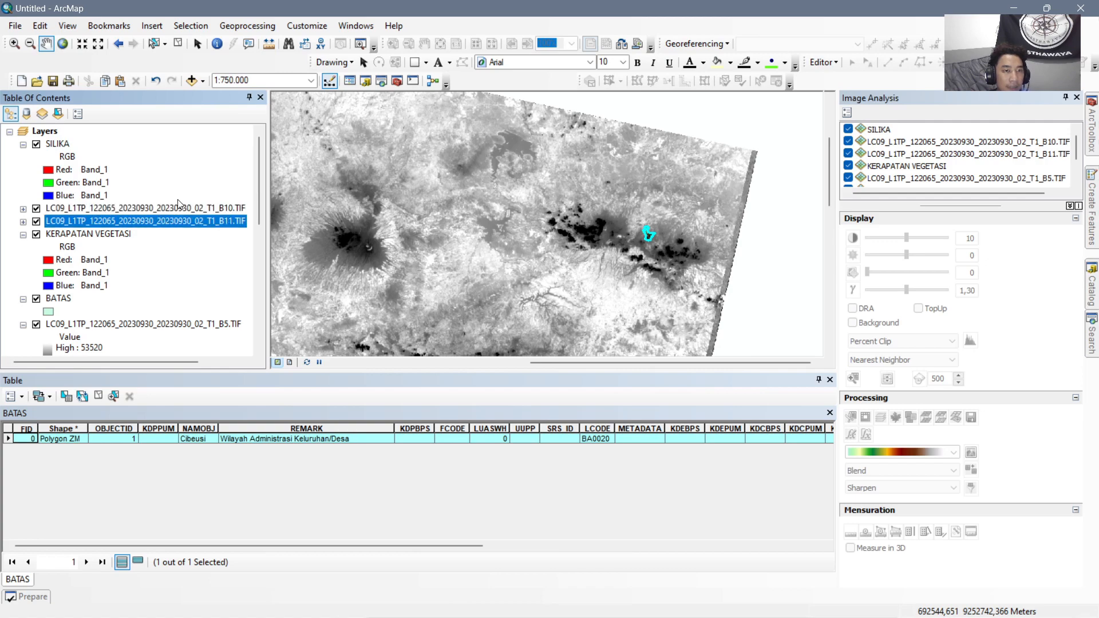
{"action": "left_click", "coordinate": [183, 210], "text": "ctrl"}
{"action": "right_click", "coordinate": [183, 210]}
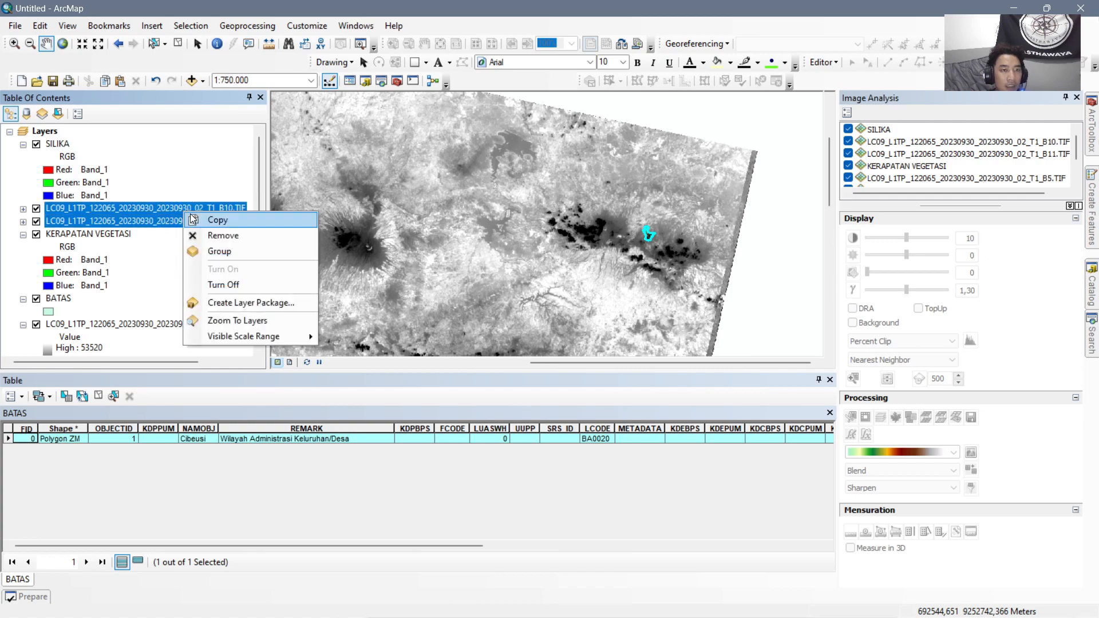
{"action": "left_click", "coordinate": [222, 233]}
{"action": "left_click", "coordinate": [23, 145]}
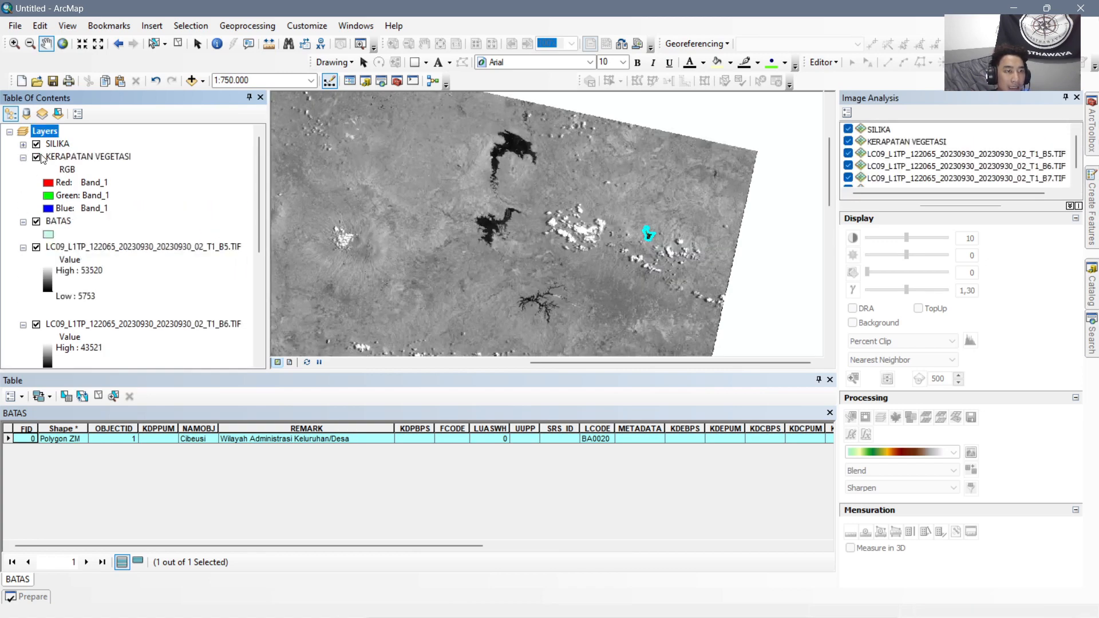
{"action": "left_click", "coordinate": [23, 158]}
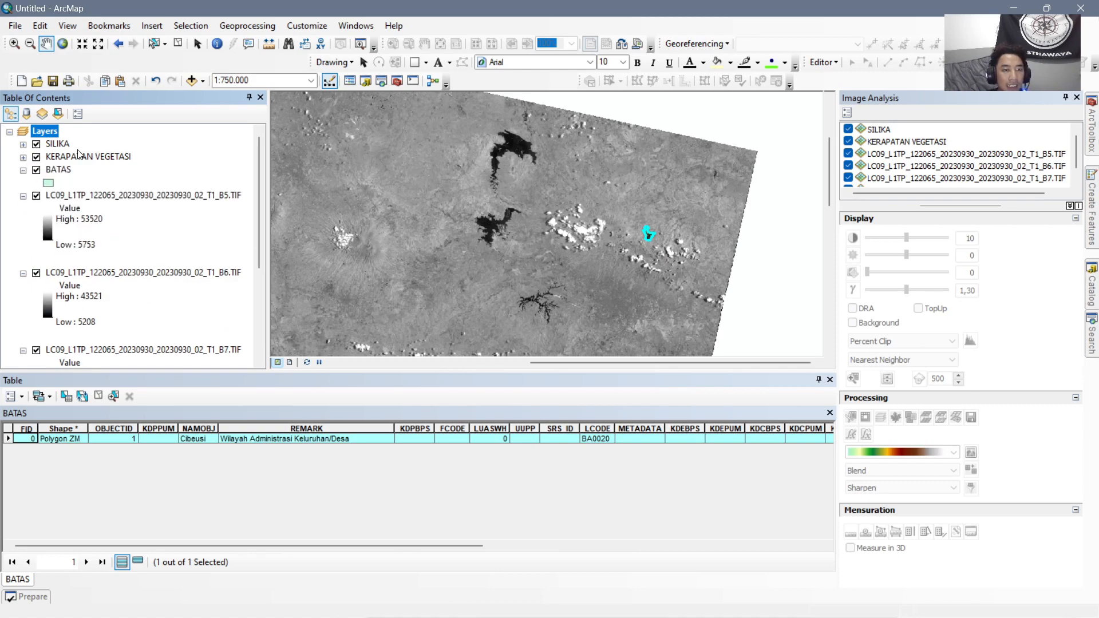
Review the layer list to check which Landsat bands are loaded, and dismiss the notification.
{"action": "scroll", "coordinate": [172, 299], "scroll_direction": "down", "scroll_amount": 4}
{"action": "scroll", "coordinate": [186, 283], "scroll_direction": "up", "scroll_amount": 4}
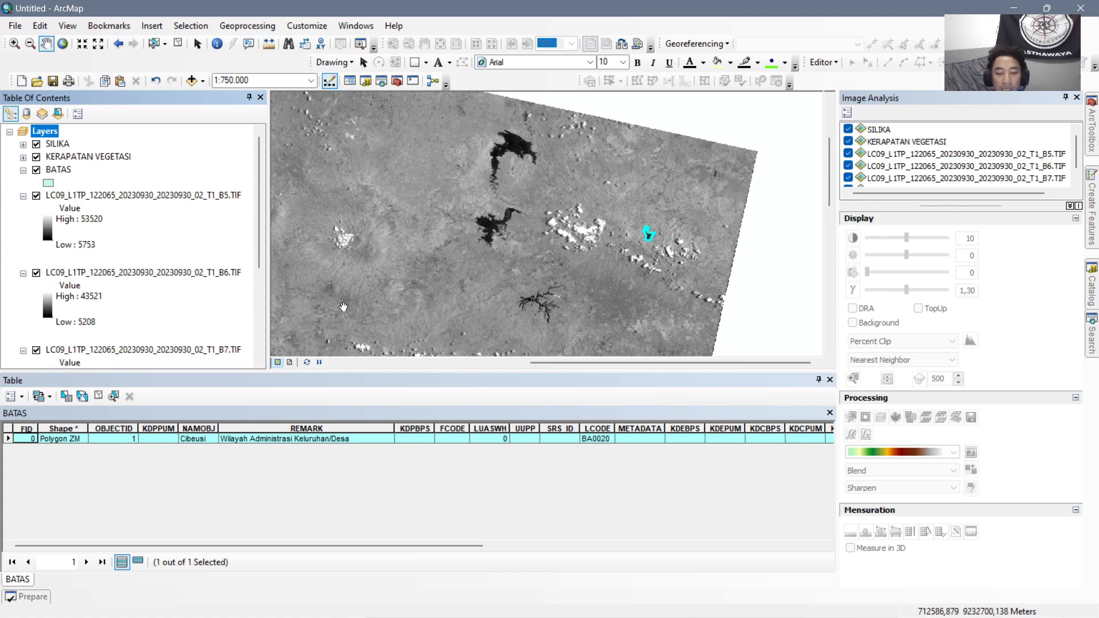
{"action": "scroll", "coordinate": [155, 196], "scroll_direction": "down", "scroll_amount": 2}
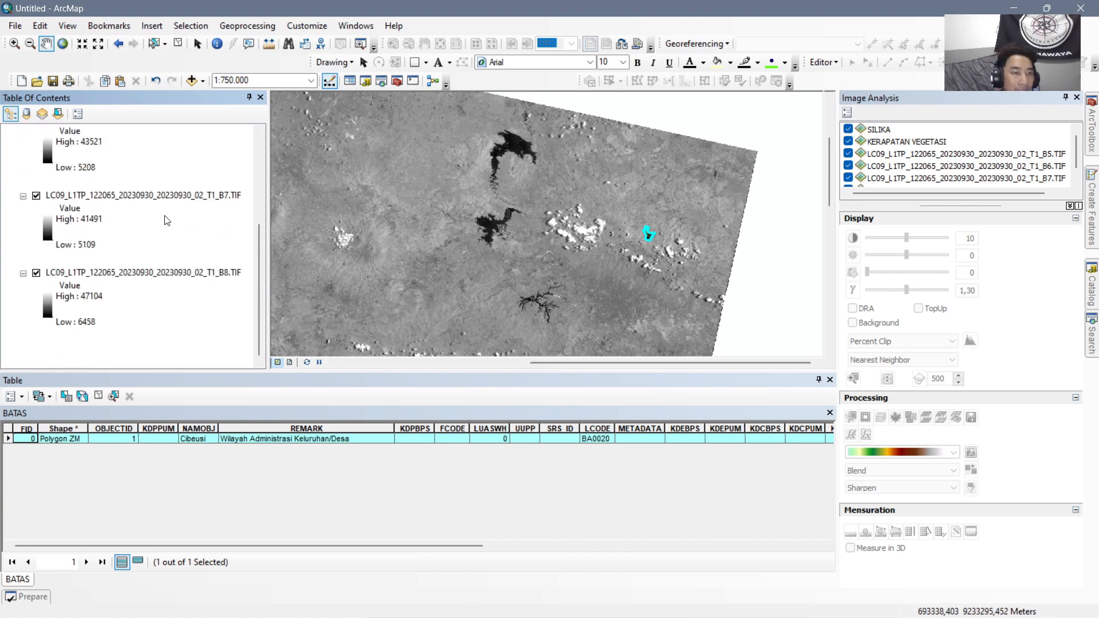
{"action": "scroll", "coordinate": [171, 220], "scroll_direction": "up", "scroll_amount": 1}
{"action": "scroll", "coordinate": [214, 257], "scroll_direction": "up", "scroll_amount": 3}
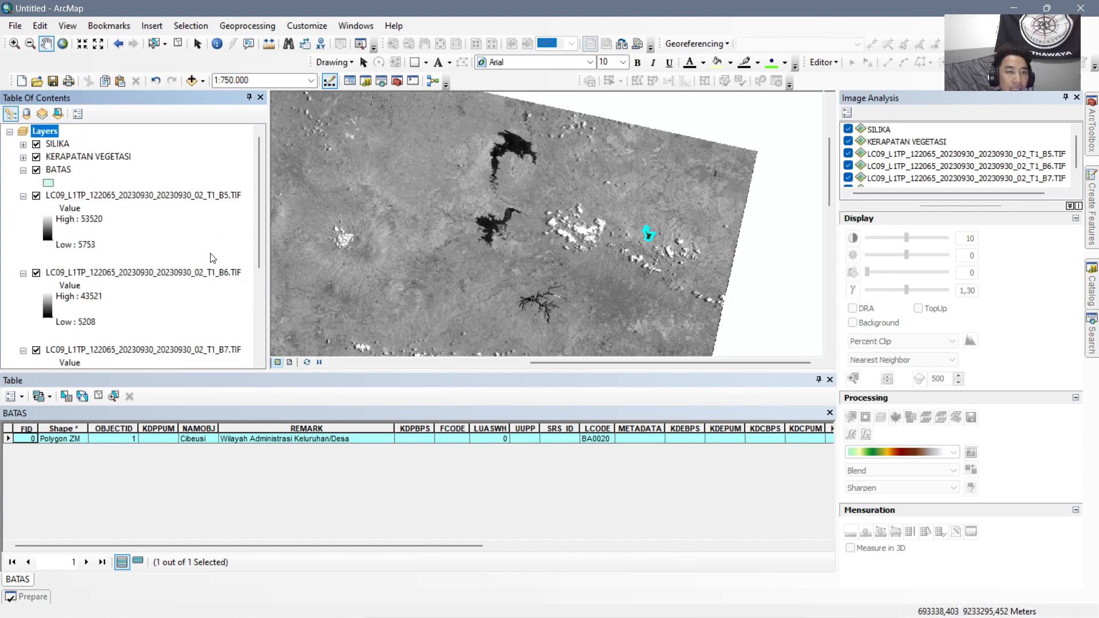
{"action": "scroll", "coordinate": [207, 320], "scroll_direction": "down", "scroll_amount": 3}
{"action": "scroll", "coordinate": [211, 258], "scroll_direction": "up", "scroll_amount": 3}
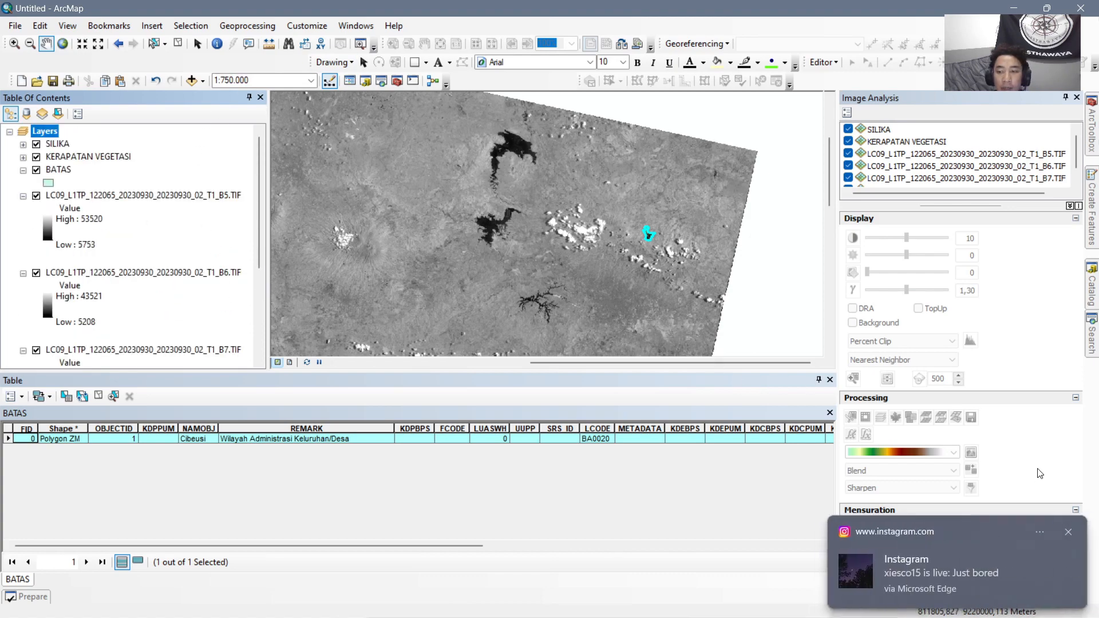
{"action": "left_click", "coordinate": [1071, 535]}
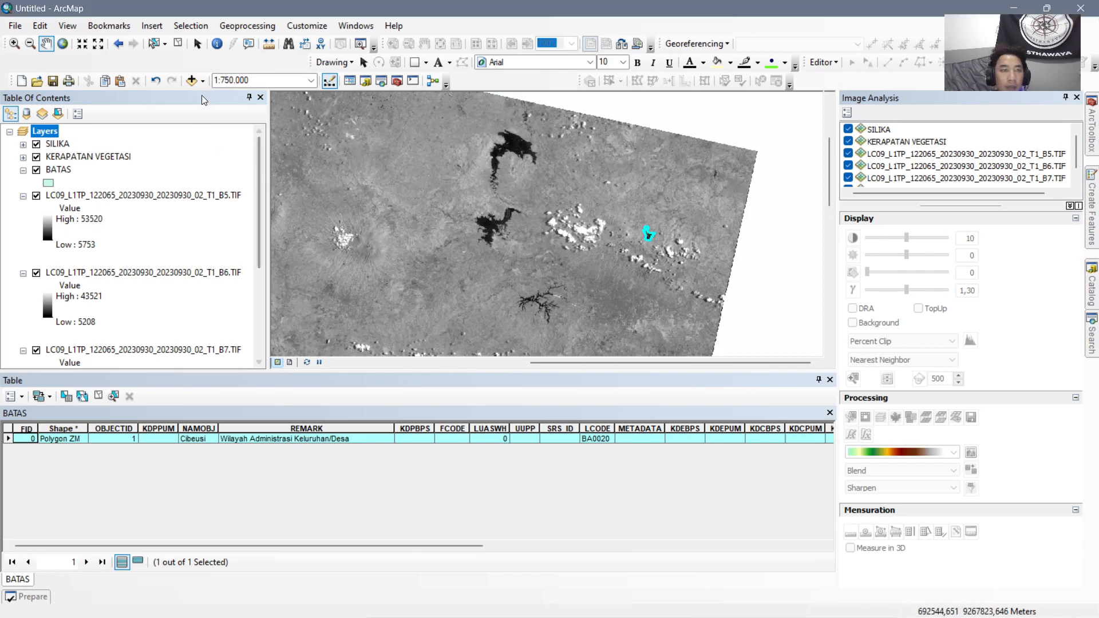
Add the 20230930 Landsat rasters B4 and B2 from the CITRA folder to the map.
{"action": "left_click", "coordinate": [190, 81]}
{"action": "scroll", "coordinate": [630, 332], "scroll_direction": "down", "scroll_amount": 3}
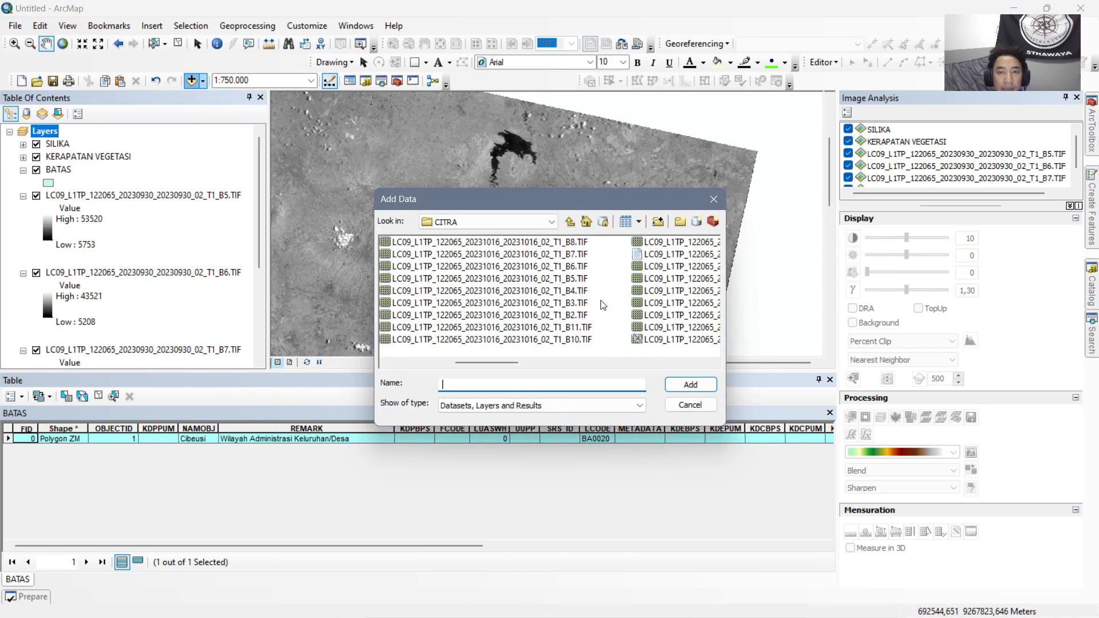
{"action": "scroll", "coordinate": [570, 303], "scroll_direction": "down", "scroll_amount": 2}
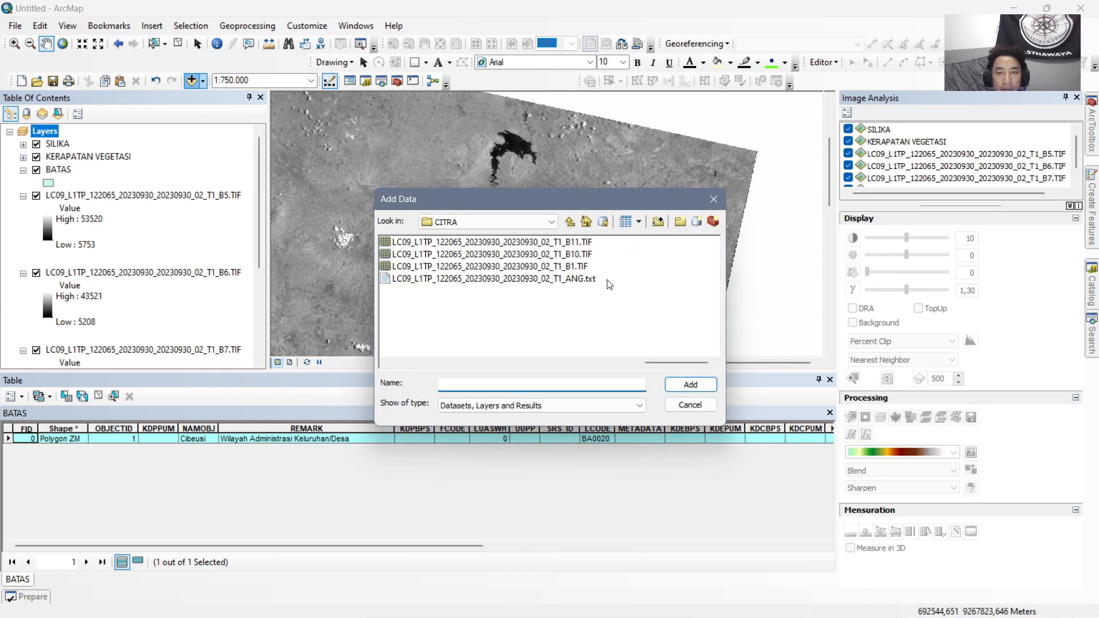
{"action": "left_click", "coordinate": [575, 315]}
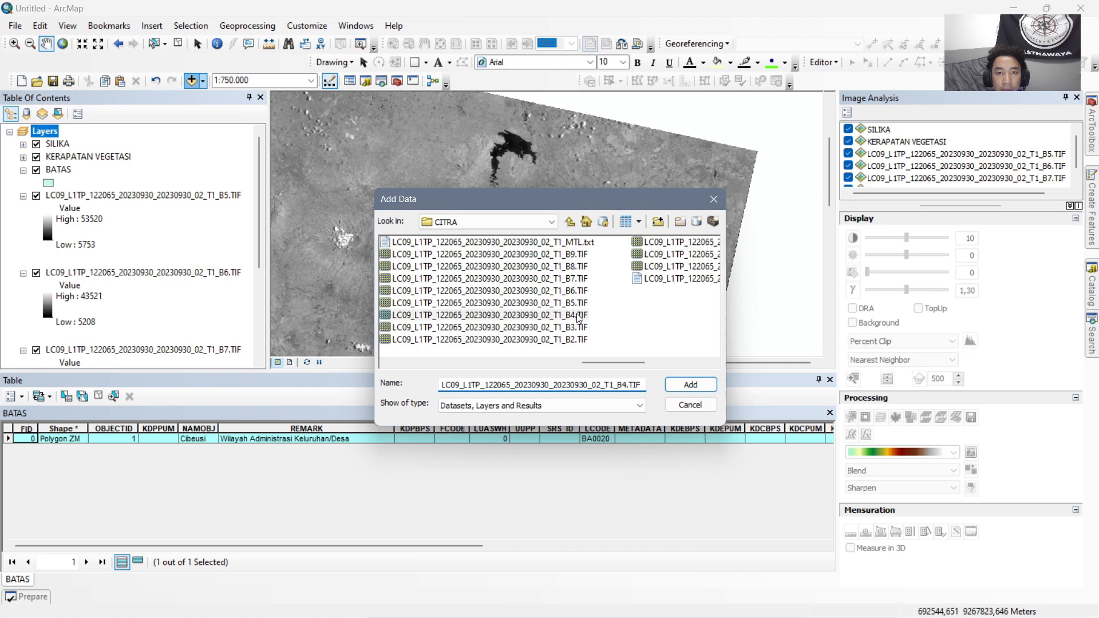
{"action": "left_click", "coordinate": [581, 339], "text": "ctrl"}
{"action": "left_click", "coordinate": [689, 385]}
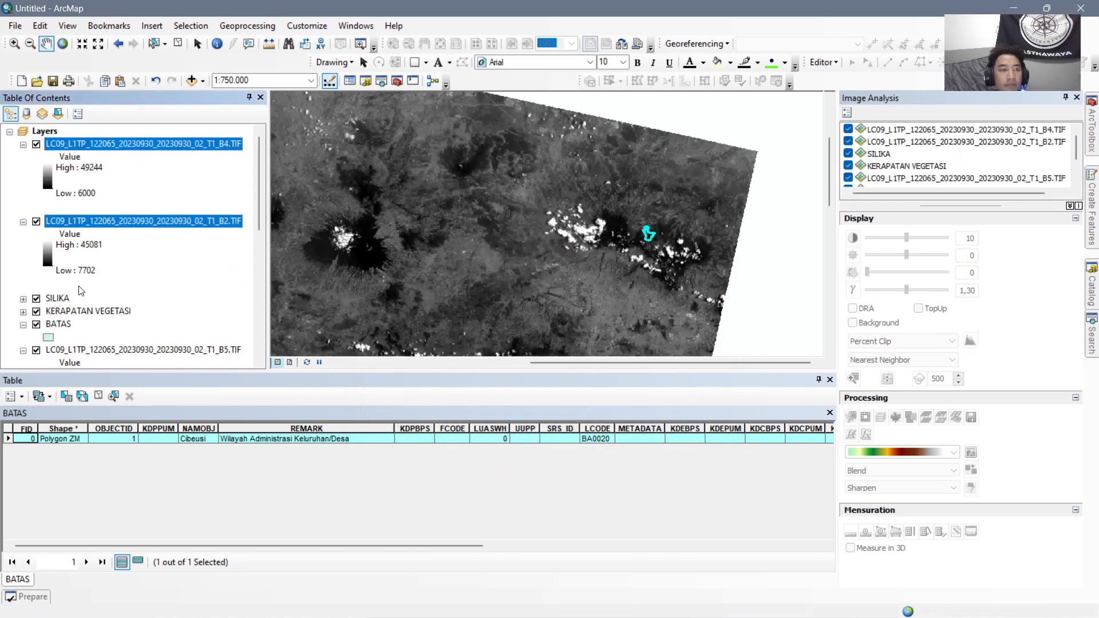
{"action": "scroll", "coordinate": [165, 232], "scroll_direction": "down", "scroll_amount": 1}
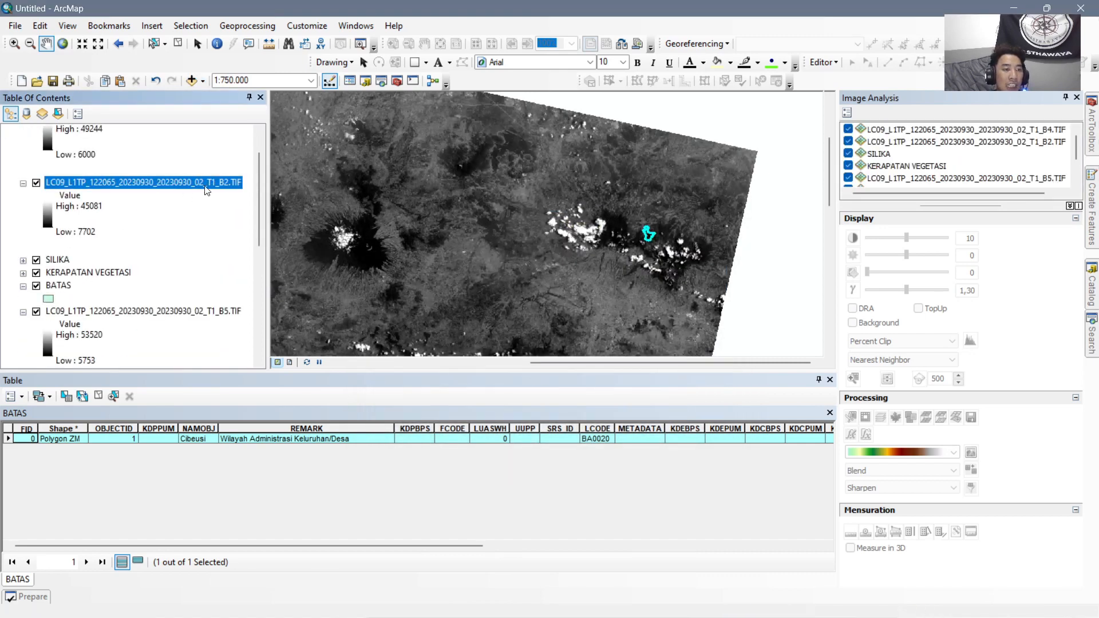
{"action": "scroll", "coordinate": [207, 191], "scroll_direction": "up", "scroll_amount": 1}
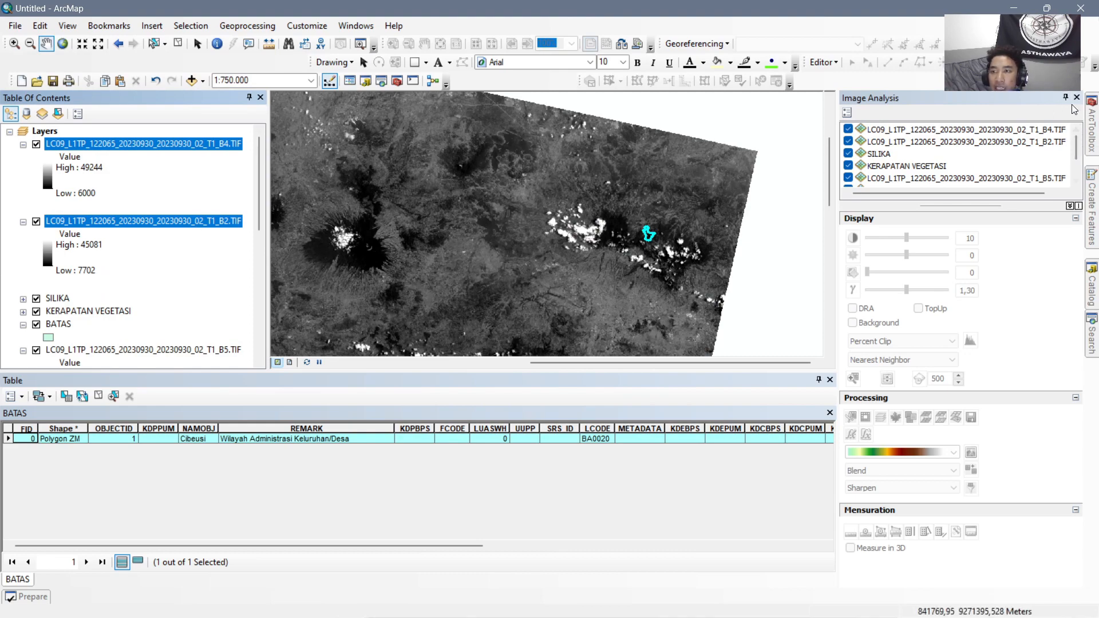
Use Raster Calculator to compute the ratio of the 20230930 Landsat bands as Float(B4) / Float(B2).
{"action": "mouse_move", "coordinate": [1093, 147]}
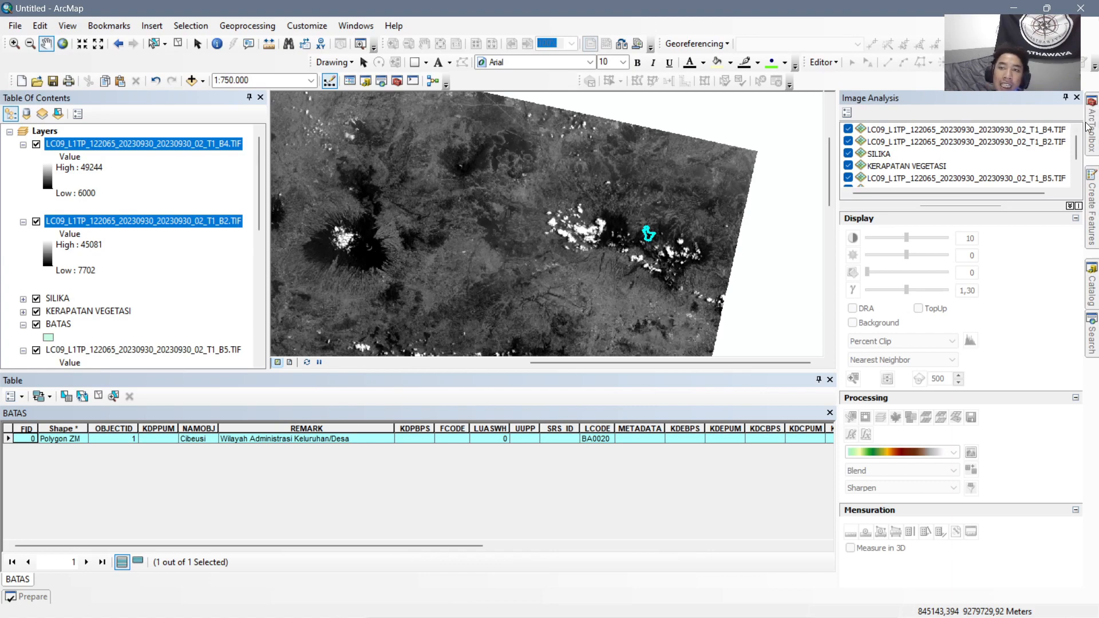
{"action": "mouse_move", "coordinate": [1093, 125]}
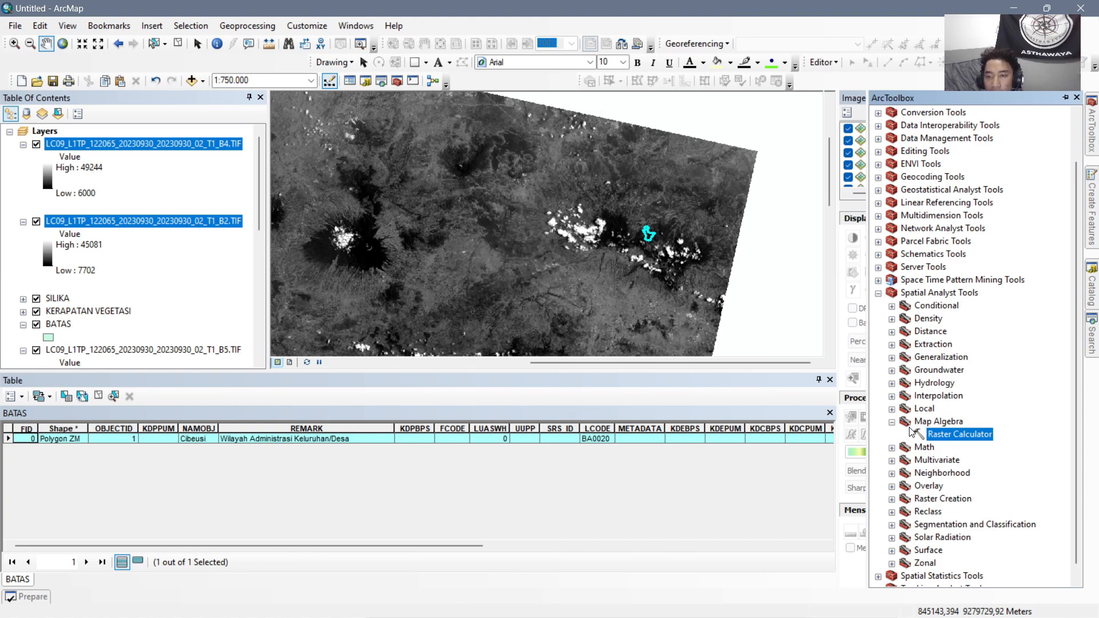
{"action": "double_click", "coordinate": [956, 432]}
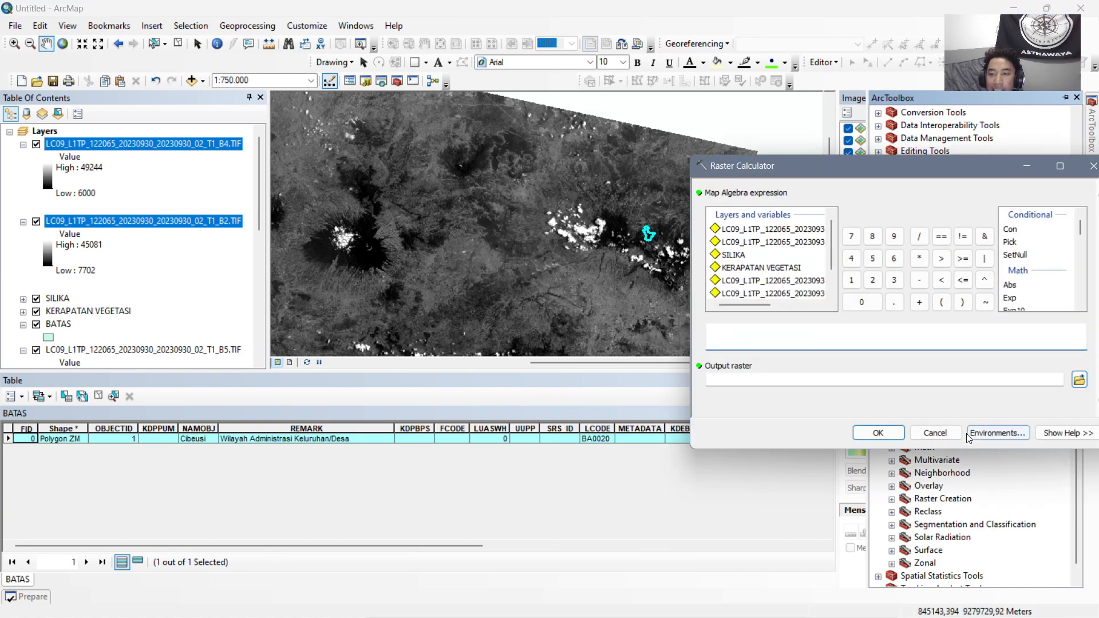
{"action": "scroll", "coordinate": [1034, 263], "scroll_direction": "down", "scroll_amount": 2}
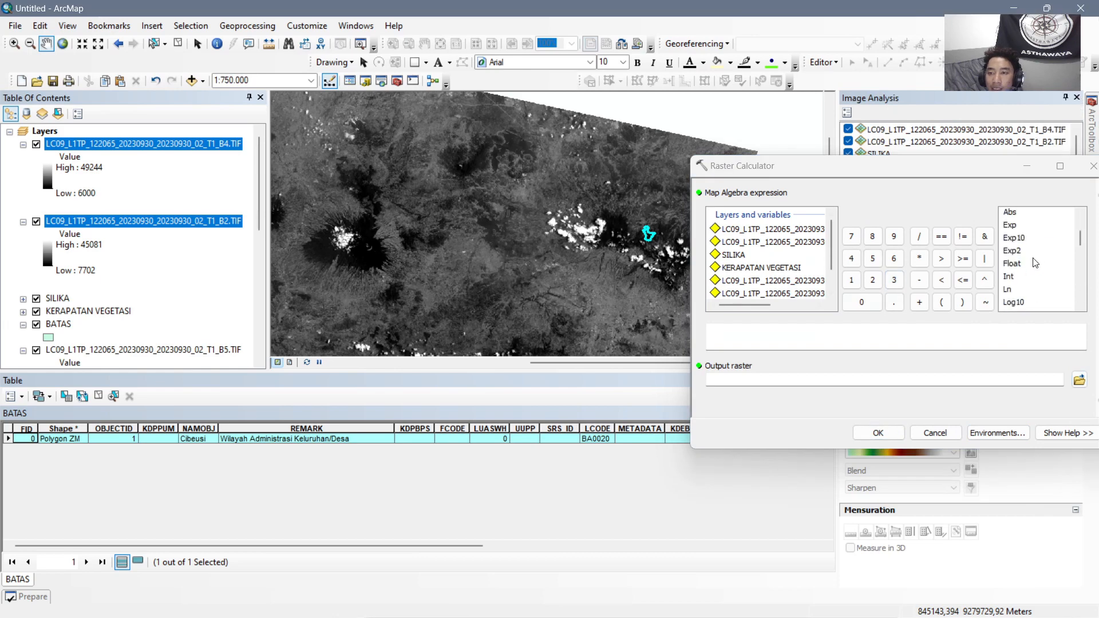
{"action": "double_click", "coordinate": [1011, 264]}
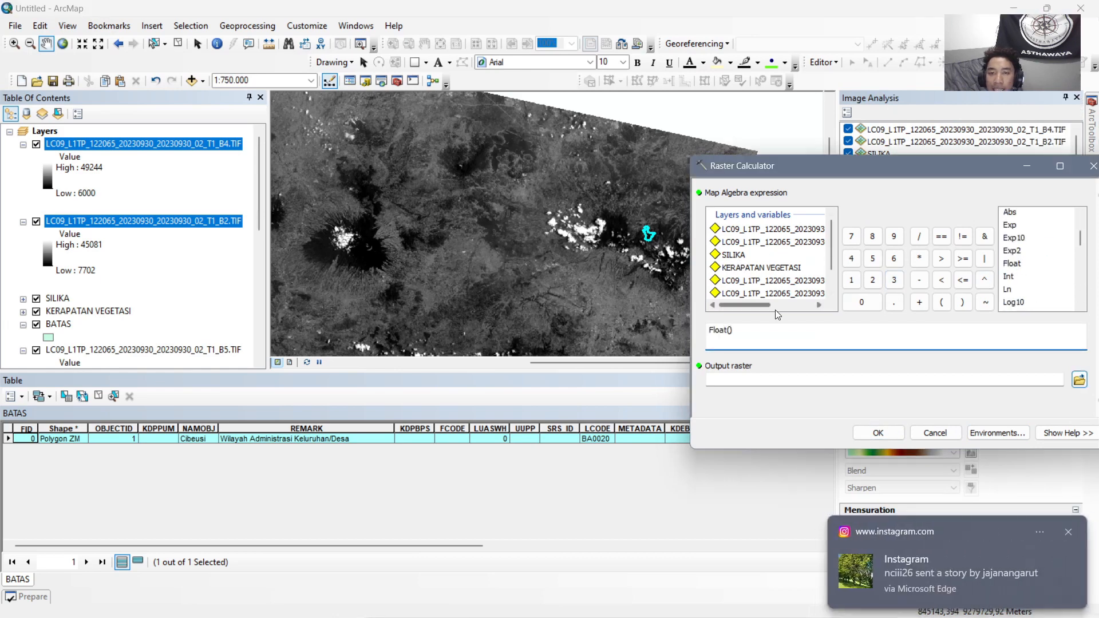
{"action": "left_click_drag", "start_coordinate": [766, 308], "coordinate": [816, 307]}
{"action": "left_click", "coordinate": [1067, 532]}
{"action": "left_click", "coordinate": [809, 229]}
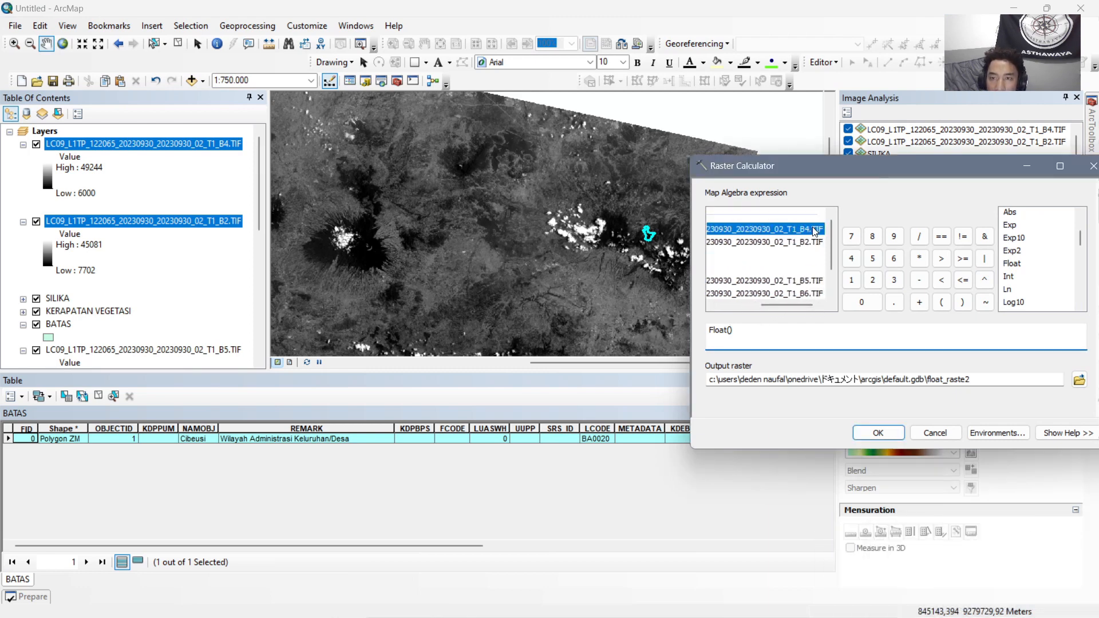
{"action": "double_click", "coordinate": [809, 229]}
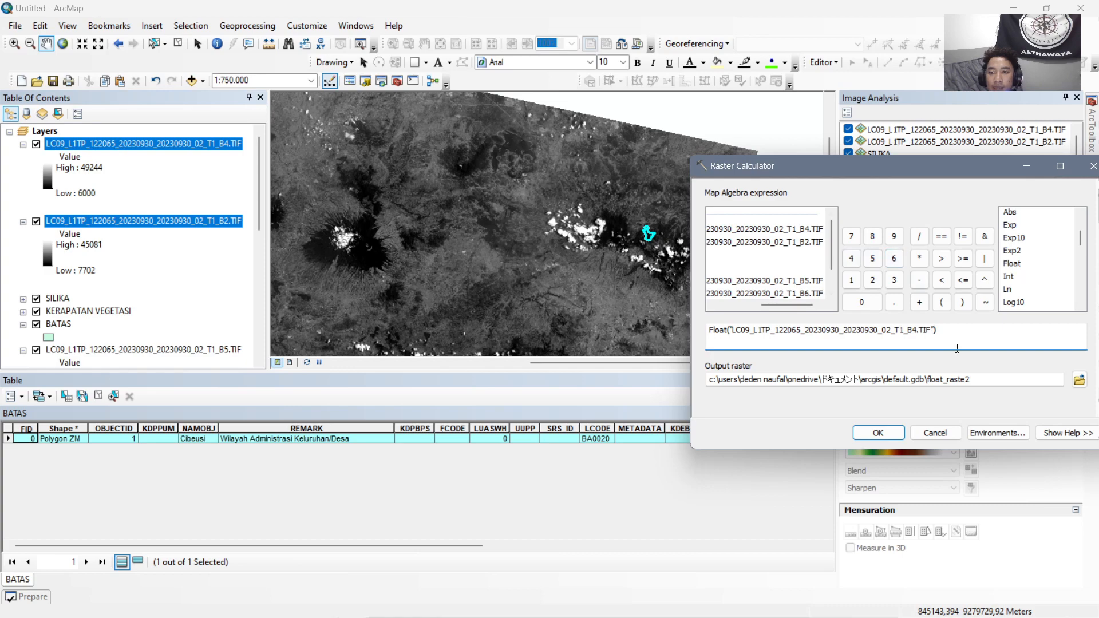
{"action": "left_click", "coordinate": [923, 234]}
{"action": "double_click", "coordinate": [1011, 263]}
{"action": "double_click", "coordinate": [800, 243]}
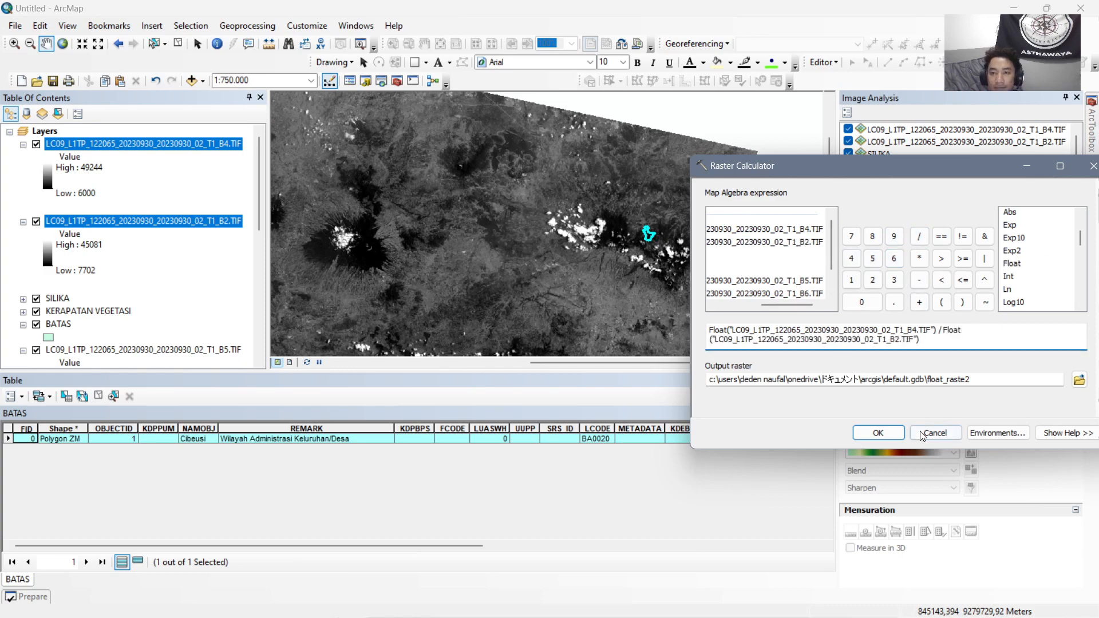
{"action": "left_click", "coordinate": [878, 433]}
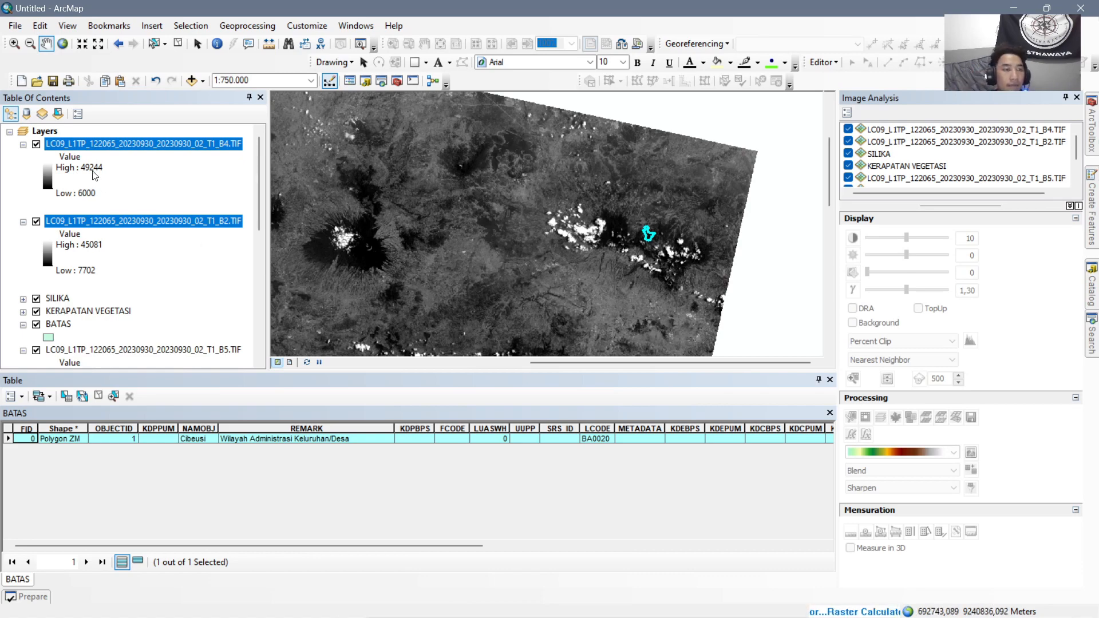
Rename the B4 to B2 ratio layer as 4/2.
{"action": "left_click", "coordinate": [75, 143]}
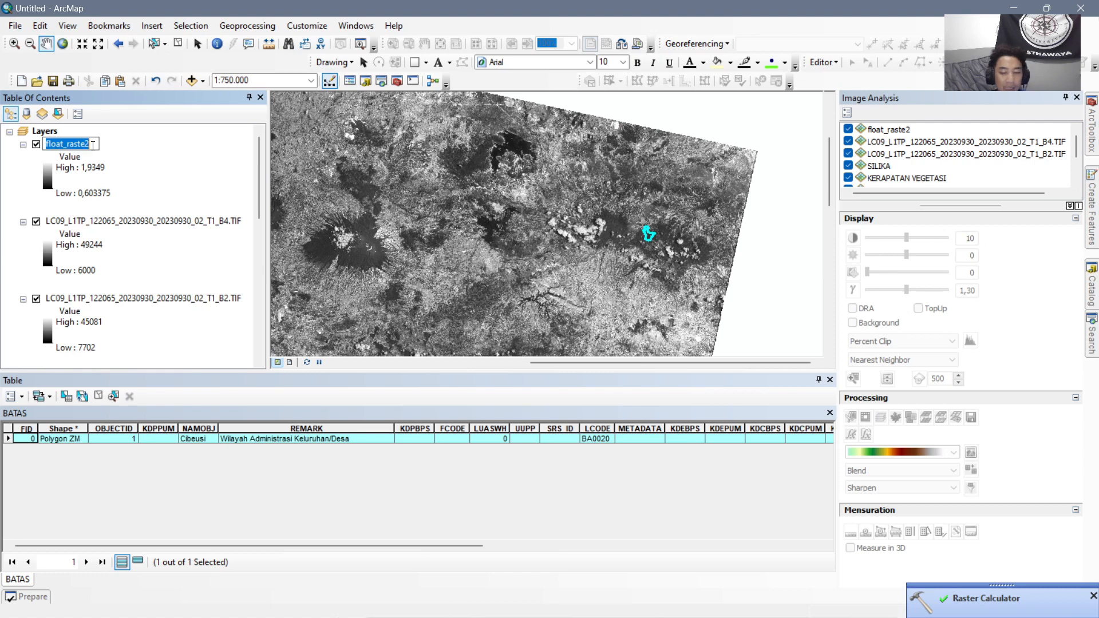
{"action": "type", "text": "4/2"}
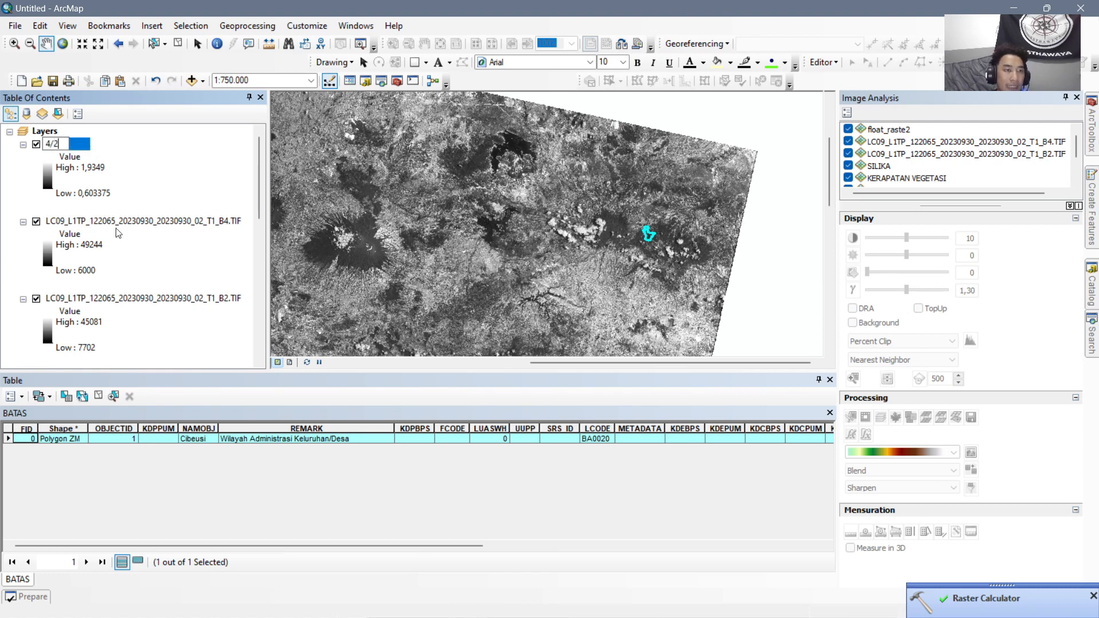
{"action": "key", "text": "Return"}
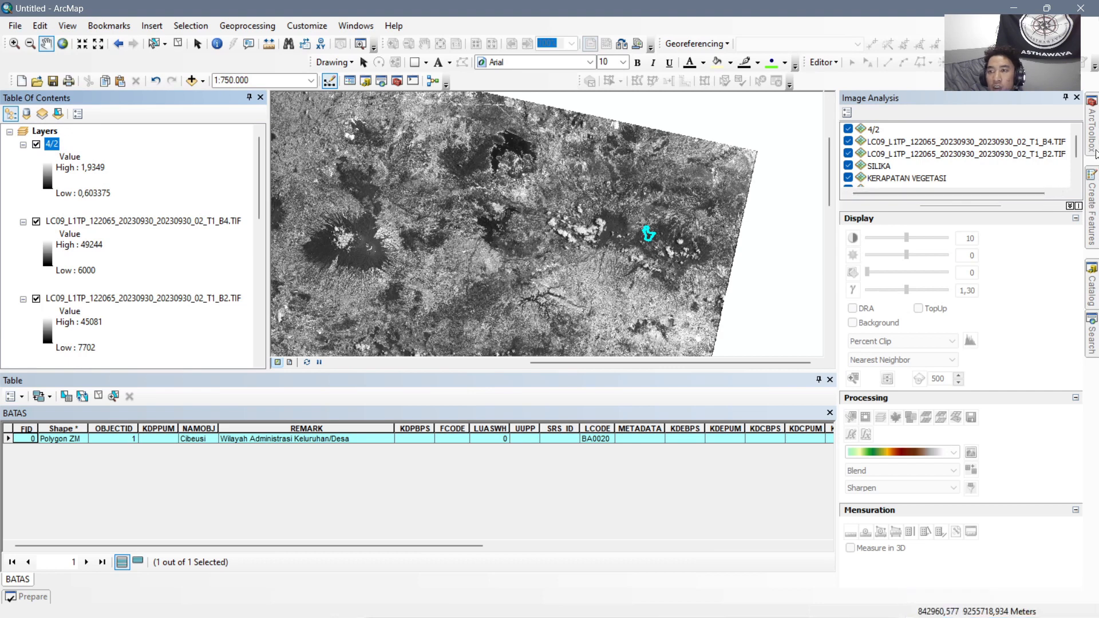
Use Raster Calculator to compute the ratio of the 20230930 Landsat bands as Float(B6) / Float(B7).
{"action": "left_click", "coordinate": [1093, 137]}
{"action": "double_click", "coordinate": [960, 435]}
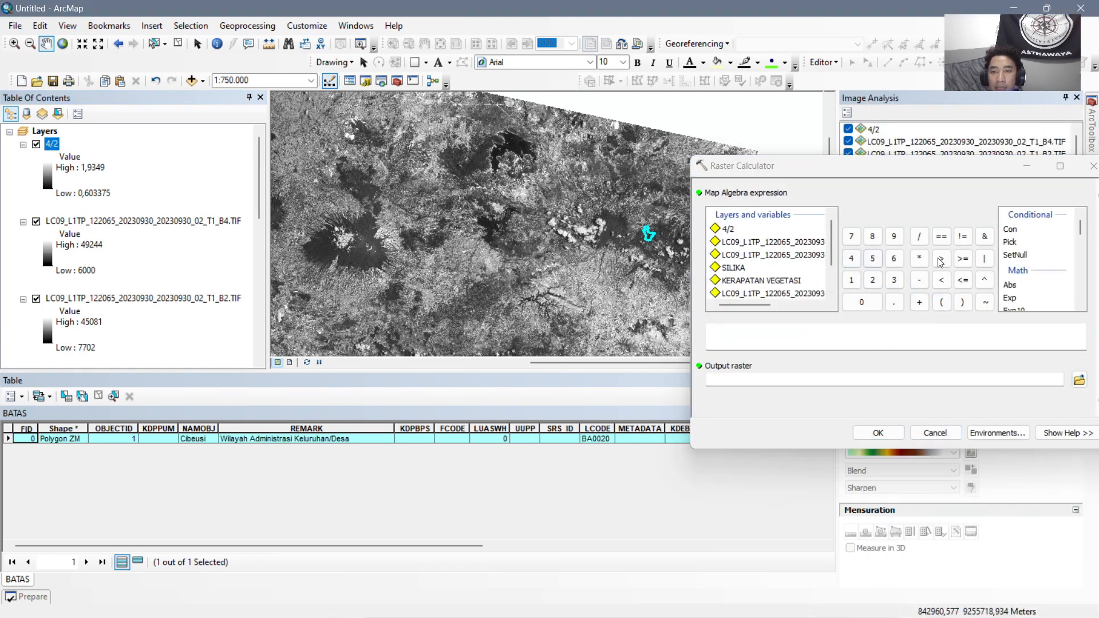
{"action": "scroll", "coordinate": [1018, 303], "scroll_direction": "down", "scroll_amount": 1}
{"action": "double_click", "coordinate": [1011, 300]}
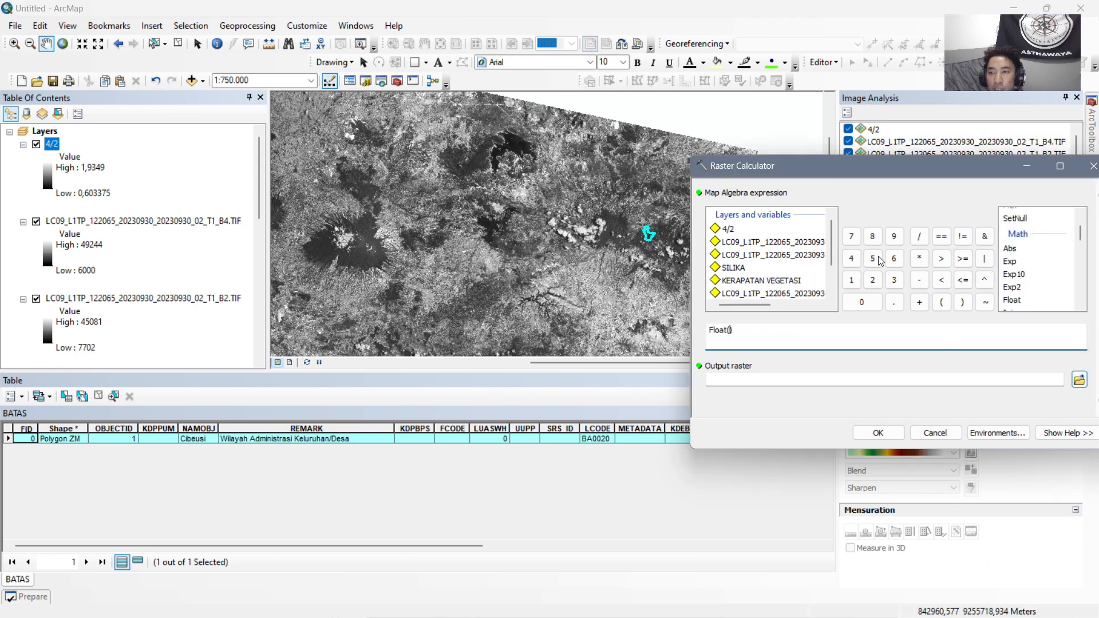
{"action": "scroll", "coordinate": [767, 257], "scroll_direction": "down", "scroll_amount": 3}
{"action": "left_click_drag", "start_coordinate": [753, 307], "coordinate": [829, 306]}
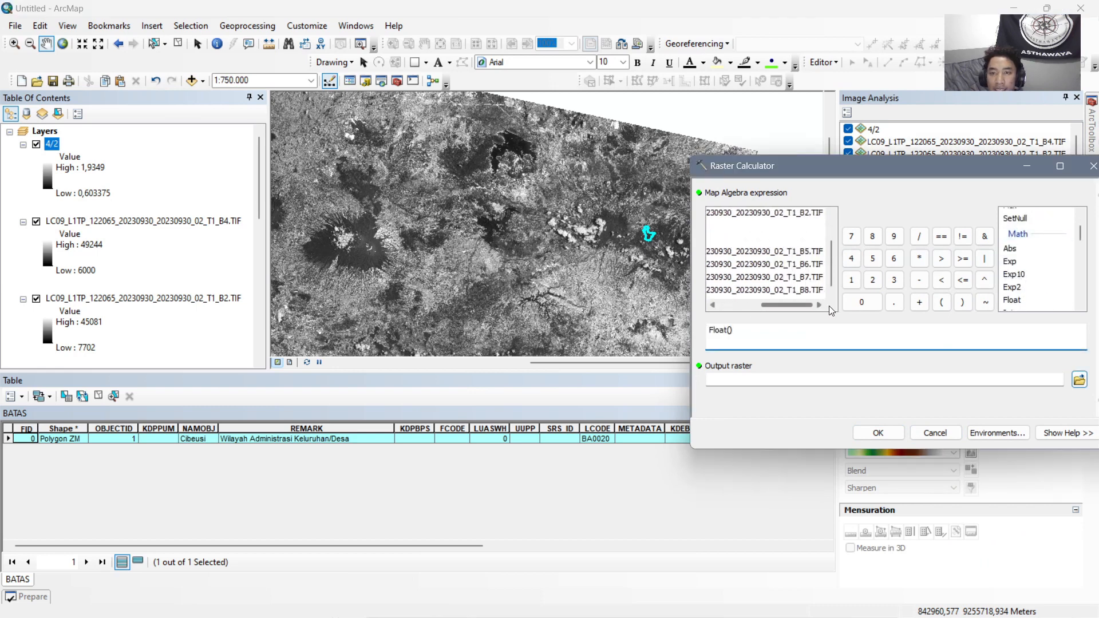
{"action": "double_click", "coordinate": [815, 264]}
{"action": "left_click", "coordinate": [957, 332]}
{"action": "left_click", "coordinate": [915, 237]}
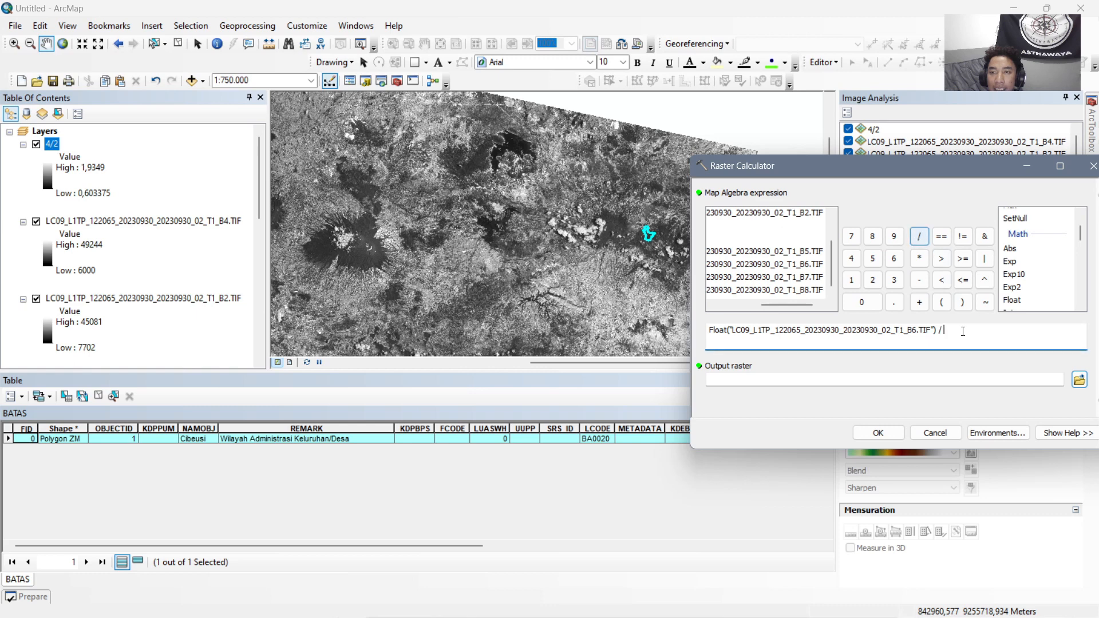
{"action": "double_click", "coordinate": [1014, 301]}
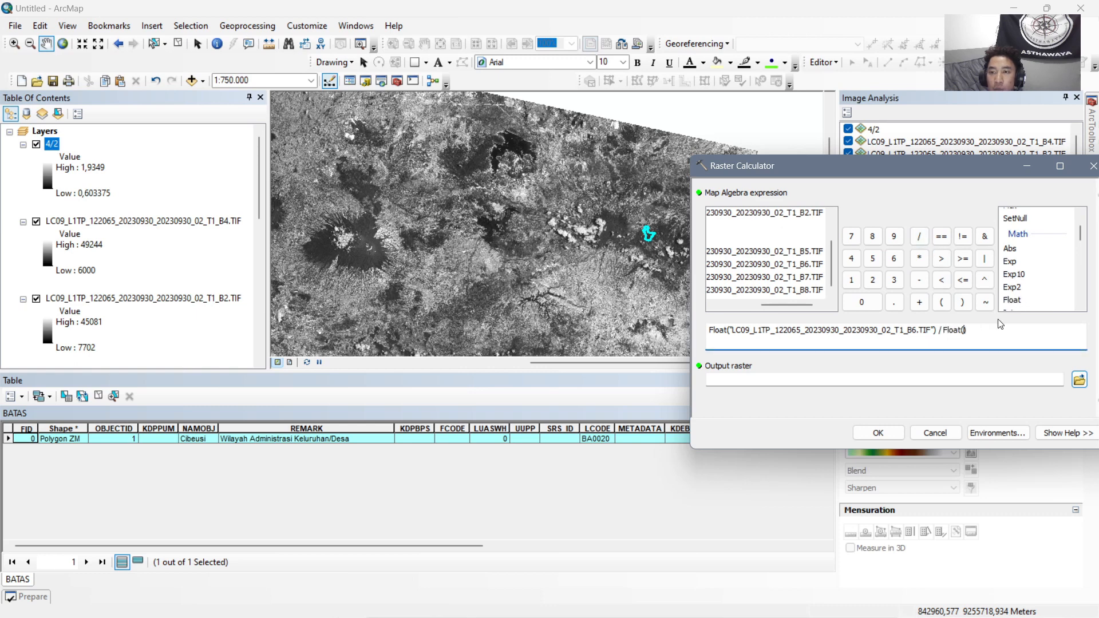
{"action": "double_click", "coordinate": [800, 278]}
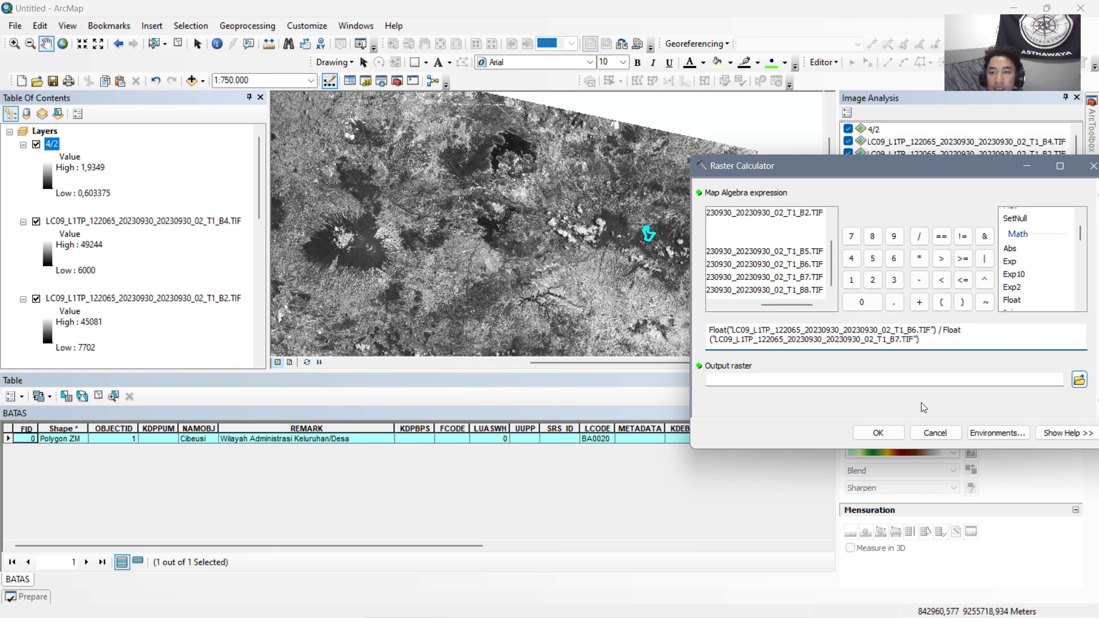
{"action": "left_click", "coordinate": [884, 433]}
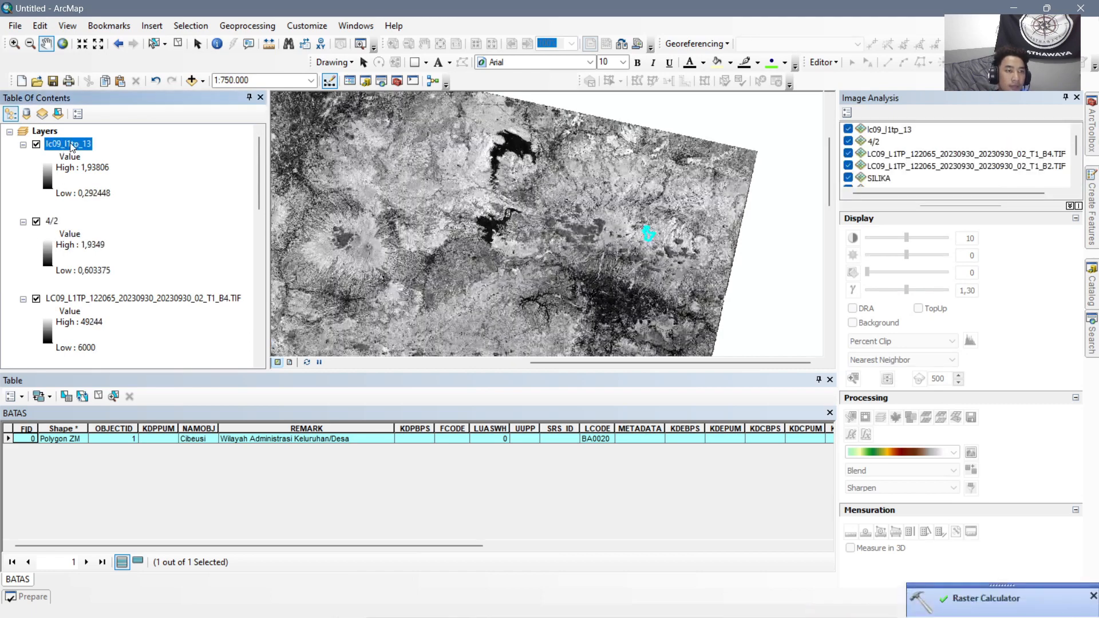
Rename the B6 to B7 ratio layer as 6/7.
{"action": "key", "text": "F2"}
{"action": "type", "text": "6/7"}
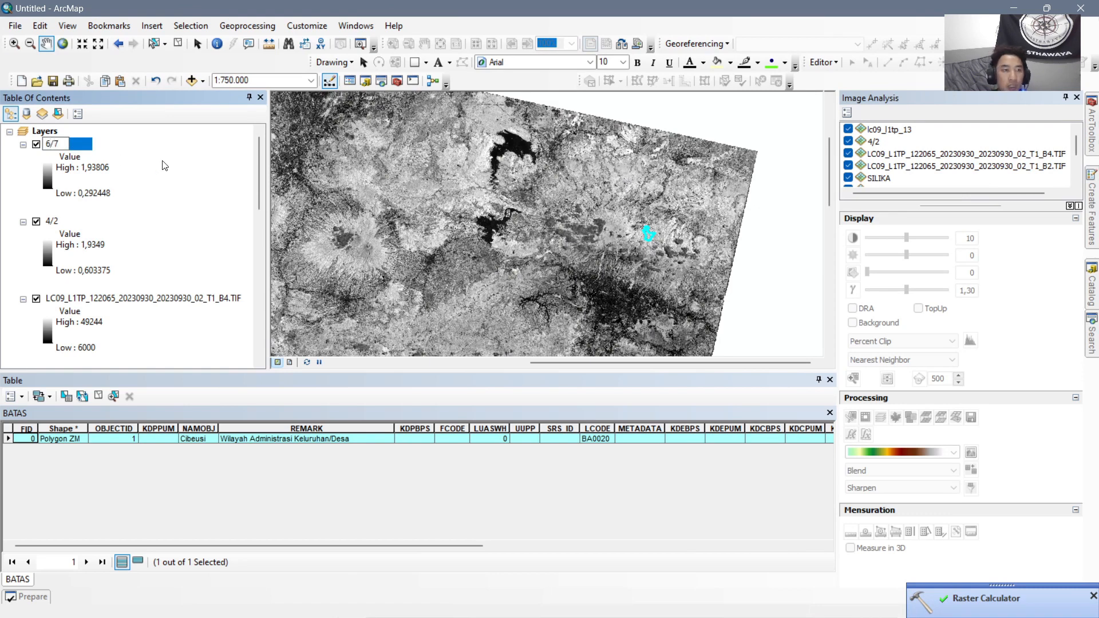
{"action": "key", "text": "Return"}
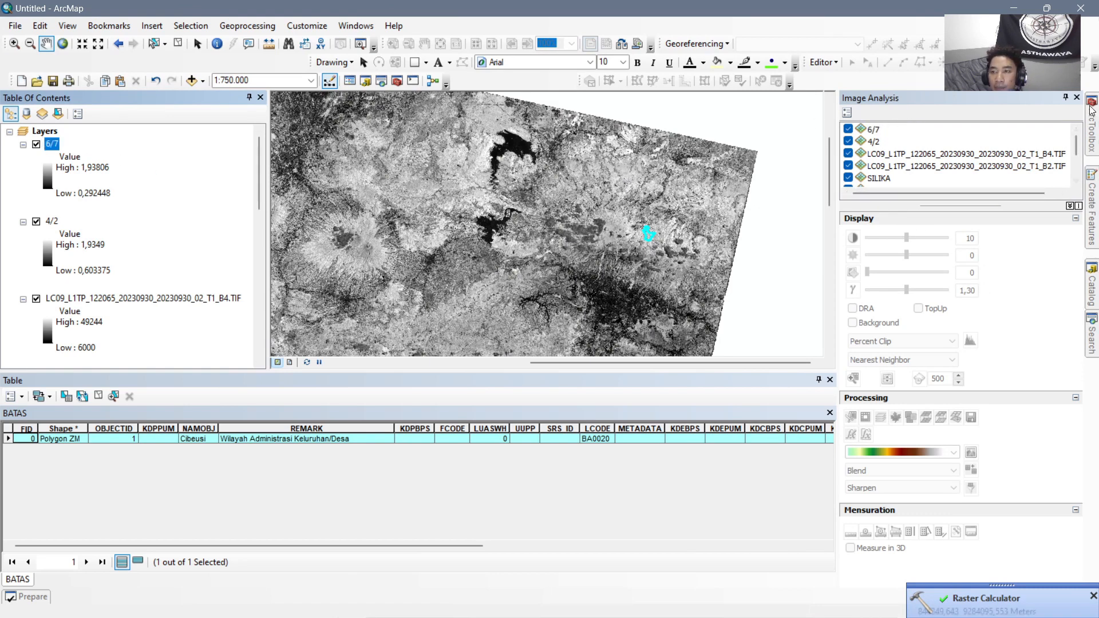
Use Raster Calculator to convert the 20230930 Landsat B5 raster to floating point with Float(B5).
{"action": "mouse_move", "coordinate": [1095, 142]}
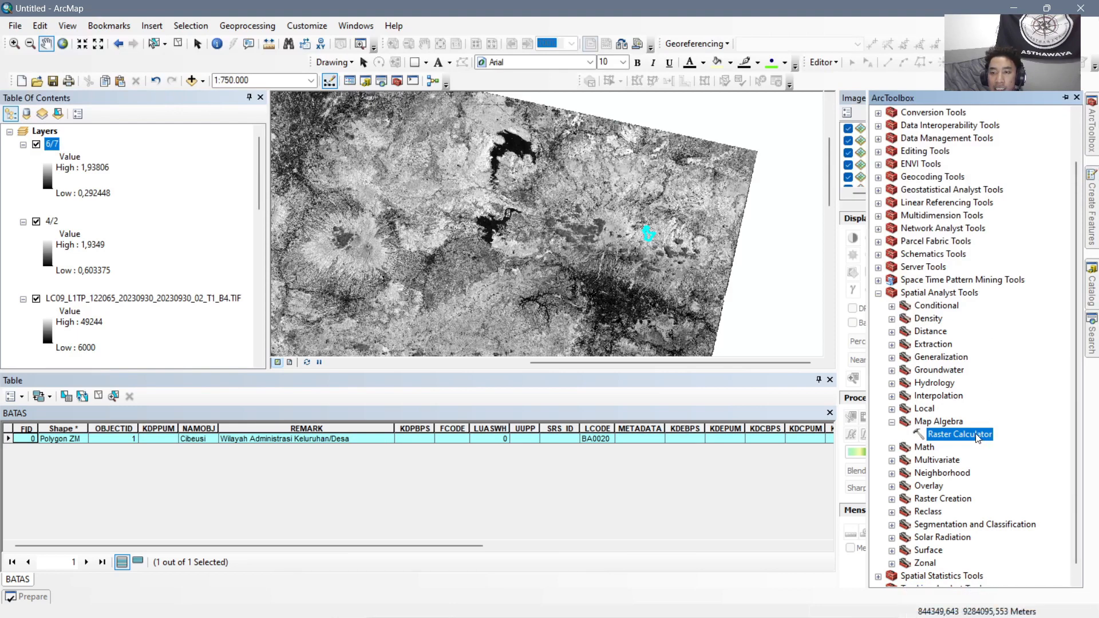
{"action": "double_click", "coordinate": [976, 437]}
{"action": "scroll", "coordinate": [1031, 283], "scroll_direction": "down", "scroll_amount": 1}
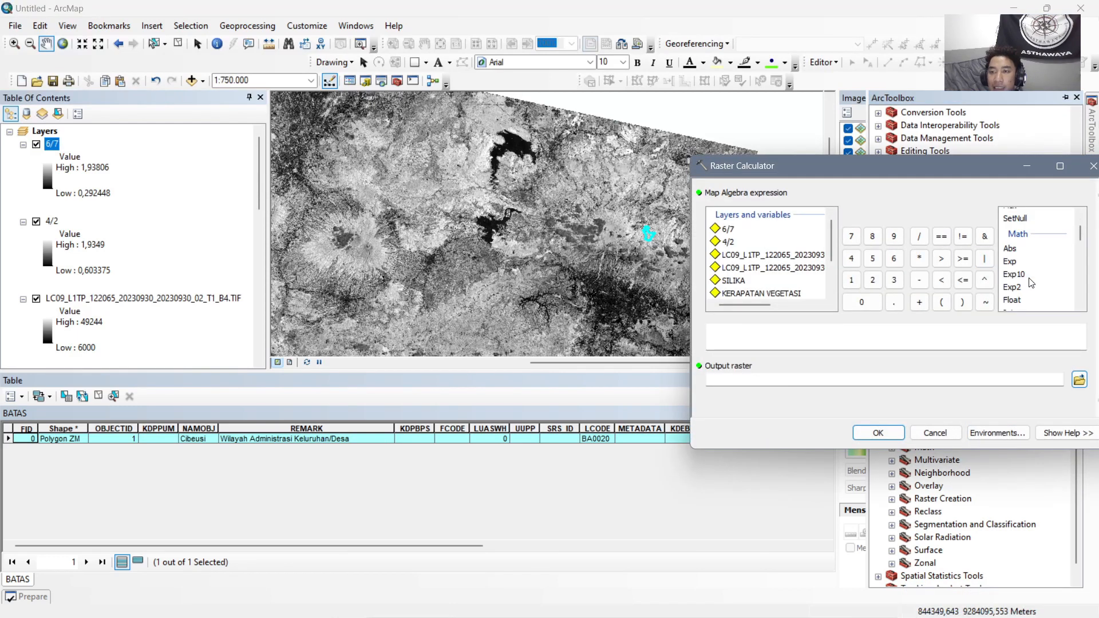
{"action": "double_click", "coordinate": [1011, 300]}
{"action": "scroll", "coordinate": [766, 258], "scroll_direction": "down", "scroll_amount": 2}
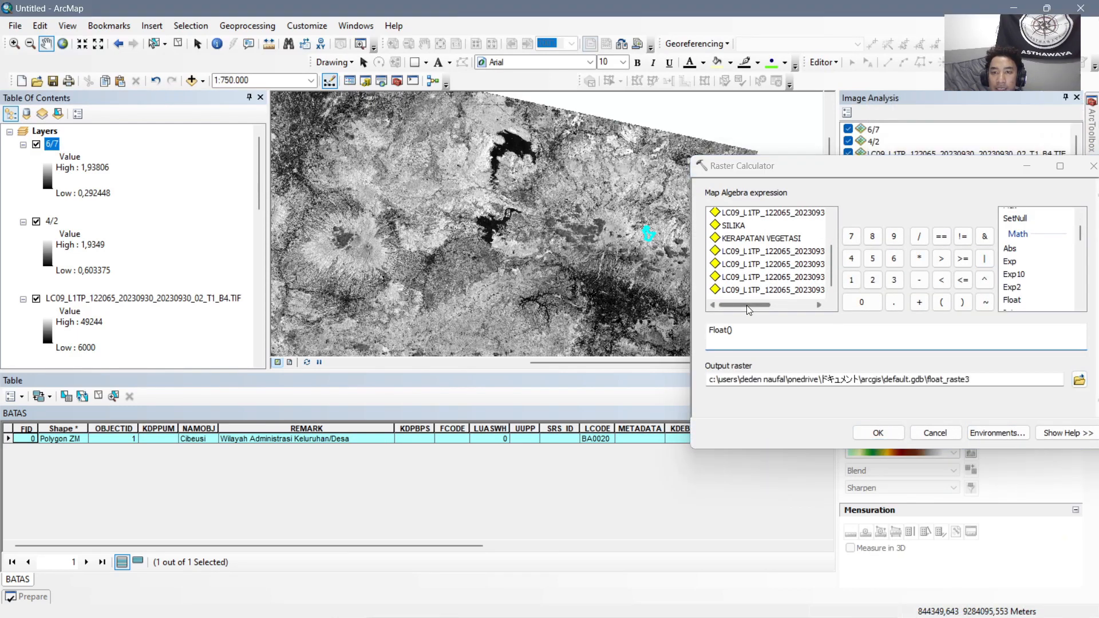
{"action": "left_click", "coordinate": [817, 305]}
{"action": "double_click", "coordinate": [795, 252]}
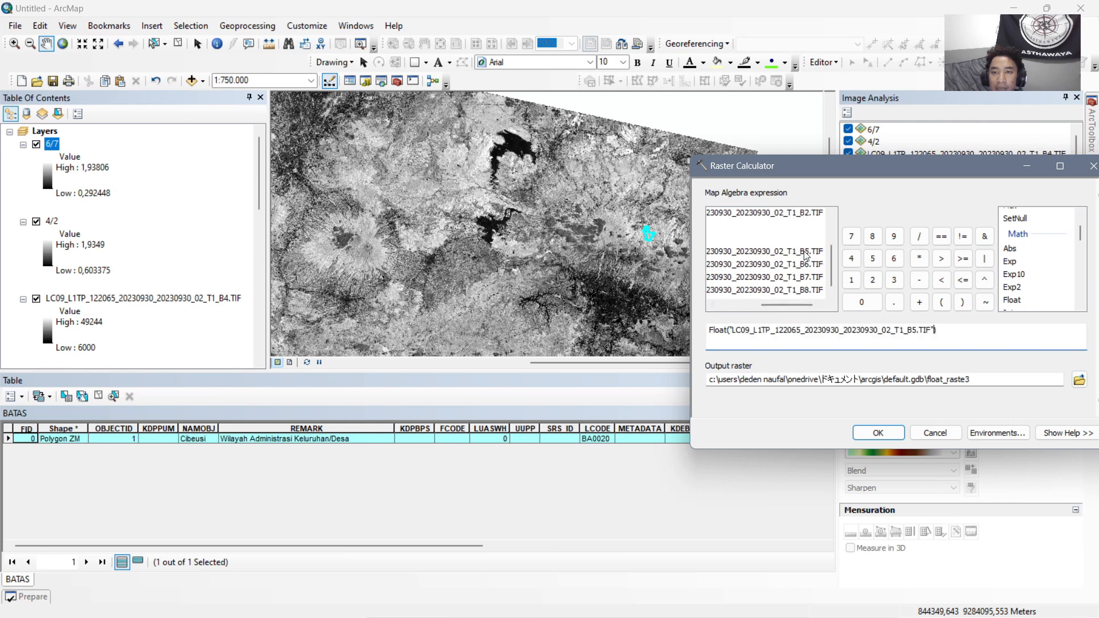
{"action": "left_click", "coordinate": [877, 433]}
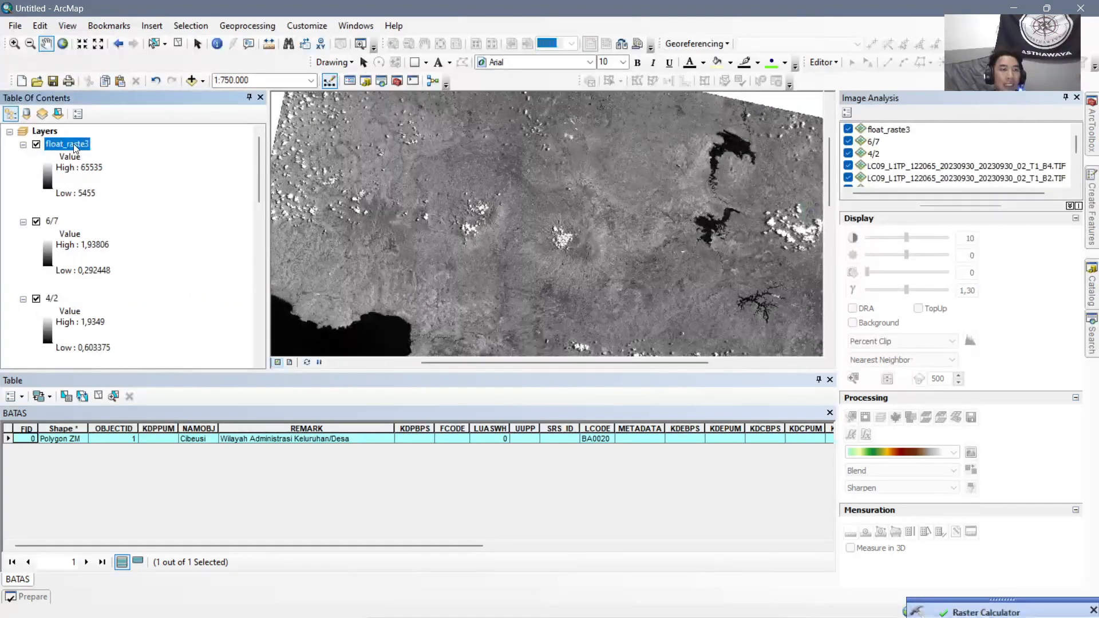
Rename the floating-point B5 layer as 5.
{"action": "left_click", "coordinate": [75, 149]}
{"action": "type", "text": "5"}
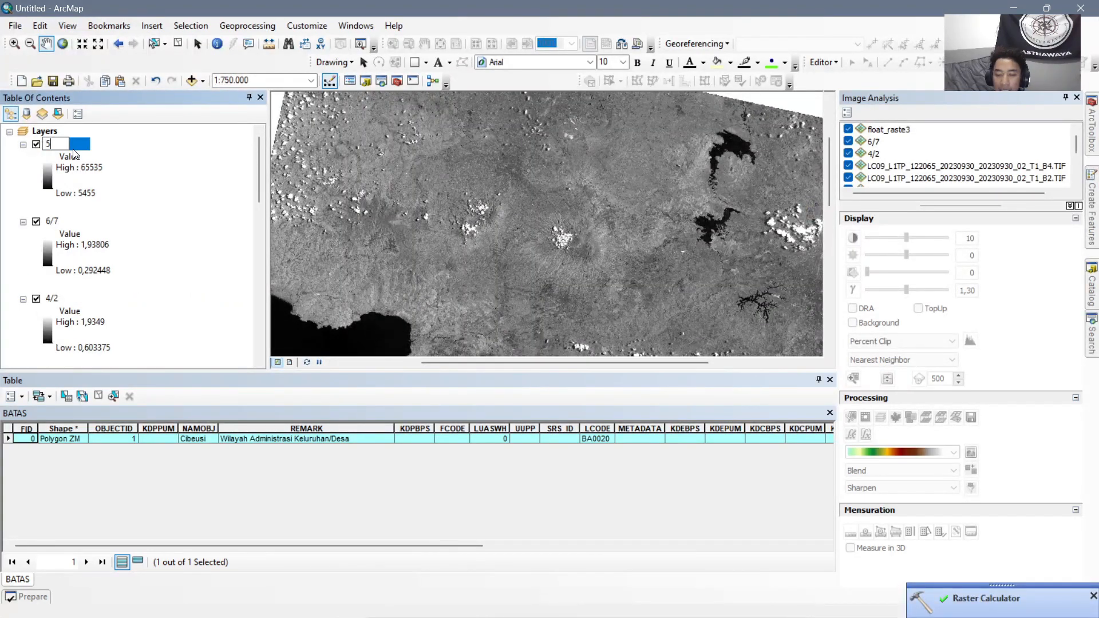
{"action": "key", "text": "Return"}
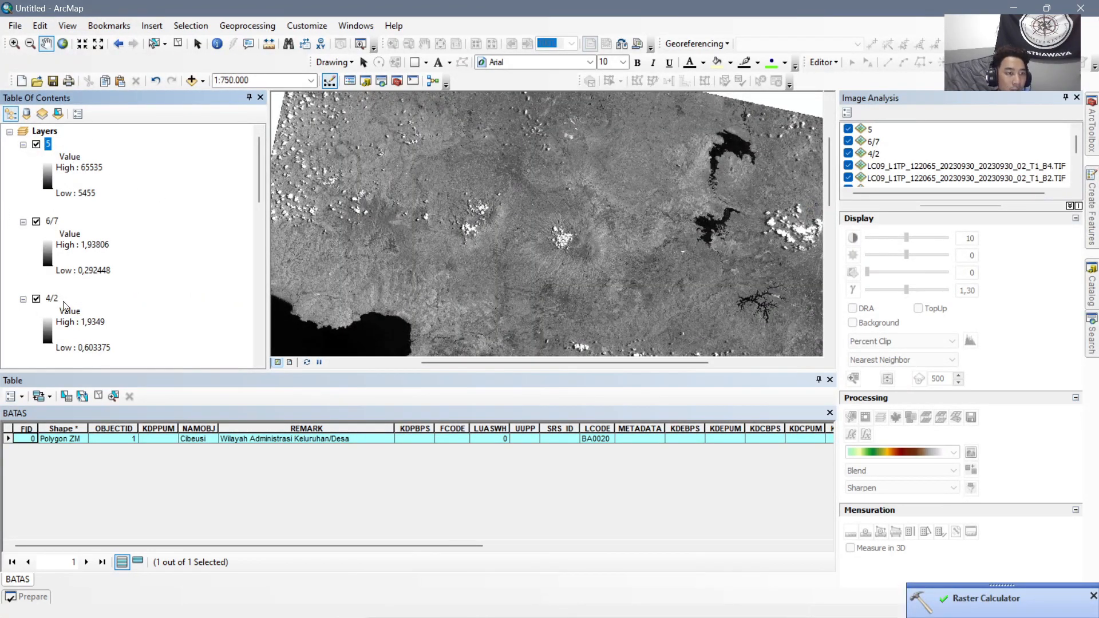
Collapse the legends of layers 4/2, 6/7 and 5, and reorder them from top to bottom as 4/2, 6/7, 5.
{"action": "left_click", "coordinate": [24, 299]}
{"action": "left_click", "coordinate": [23, 221]}
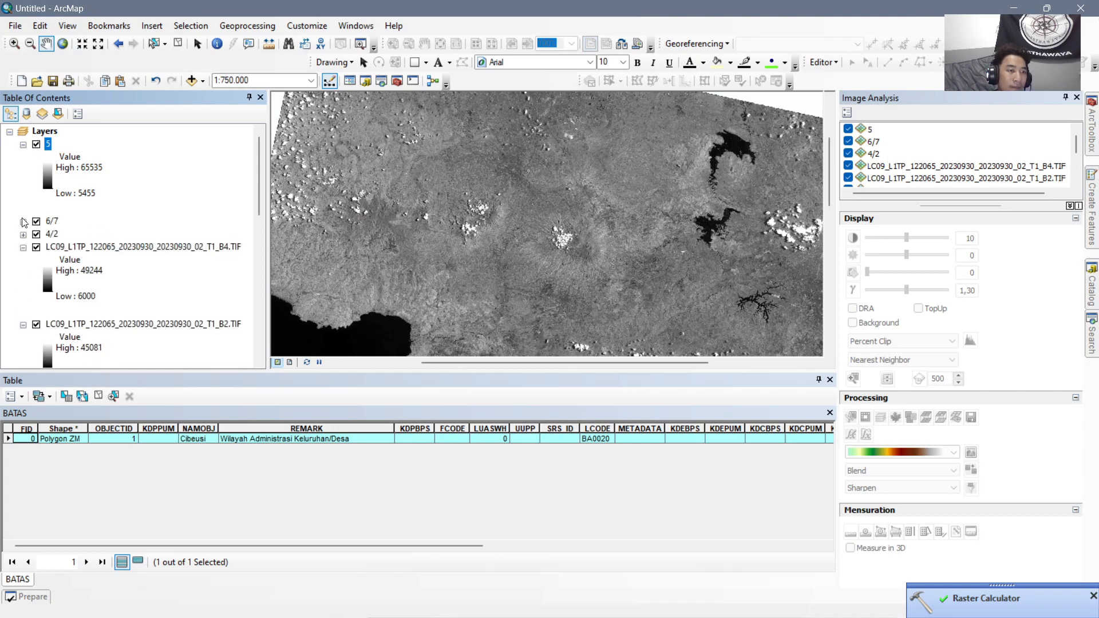
{"action": "left_click", "coordinate": [23, 146]}
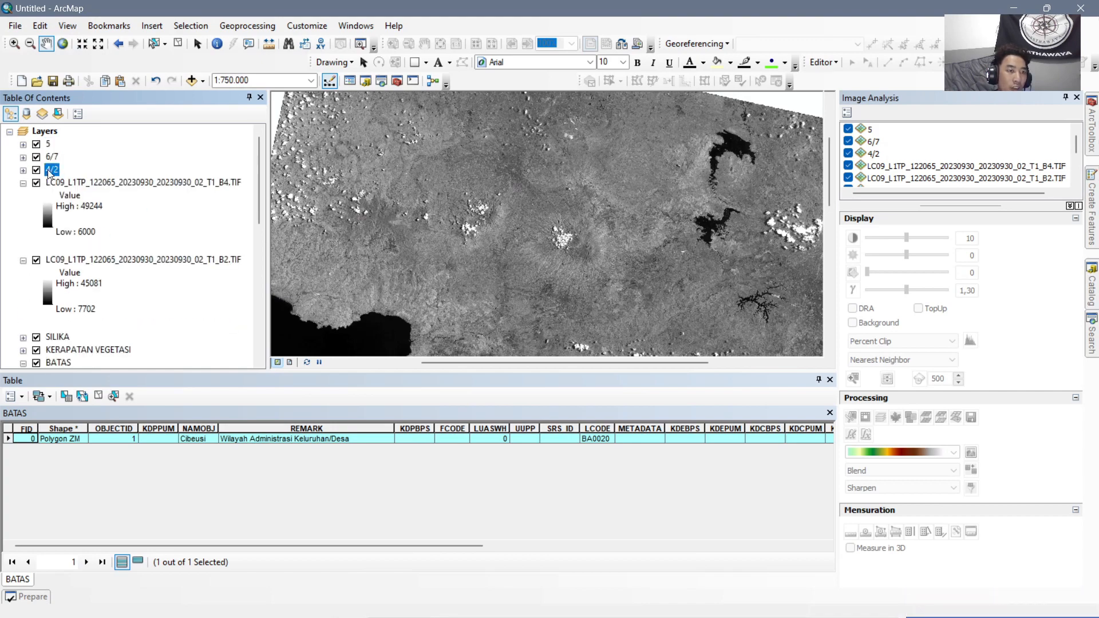
{"action": "mouse_move", "coordinate": [51, 170]}
{"action": "left_mouse_down"}
{"action": "mouse_move", "coordinate": [53, 143]}
{"action": "mouse_move", "coordinate": [54, 172]}
{"action": "left_mouse_up"}
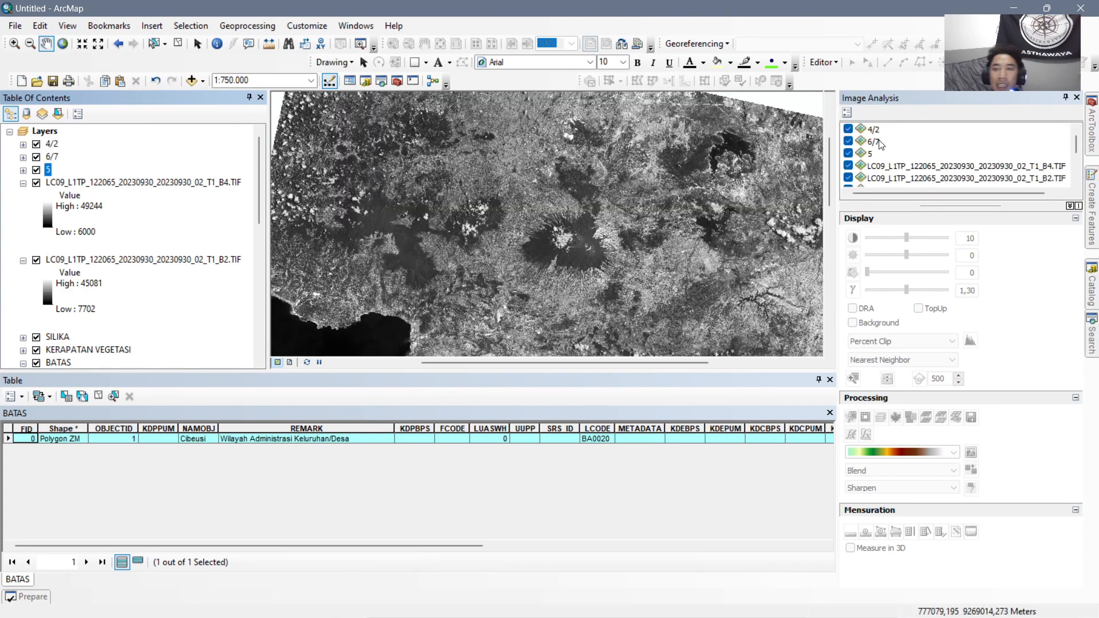
Create a band composite from the 4/2, 6/7 and 5 layers, and enlarge the map area by shrinking the attribute table.
{"action": "left_click", "coordinate": [879, 132]}
{"action": "left_click", "coordinate": [880, 142], "text": "ctrl"}
{"action": "left_click", "coordinate": [871, 144], "text": "ctrl"}
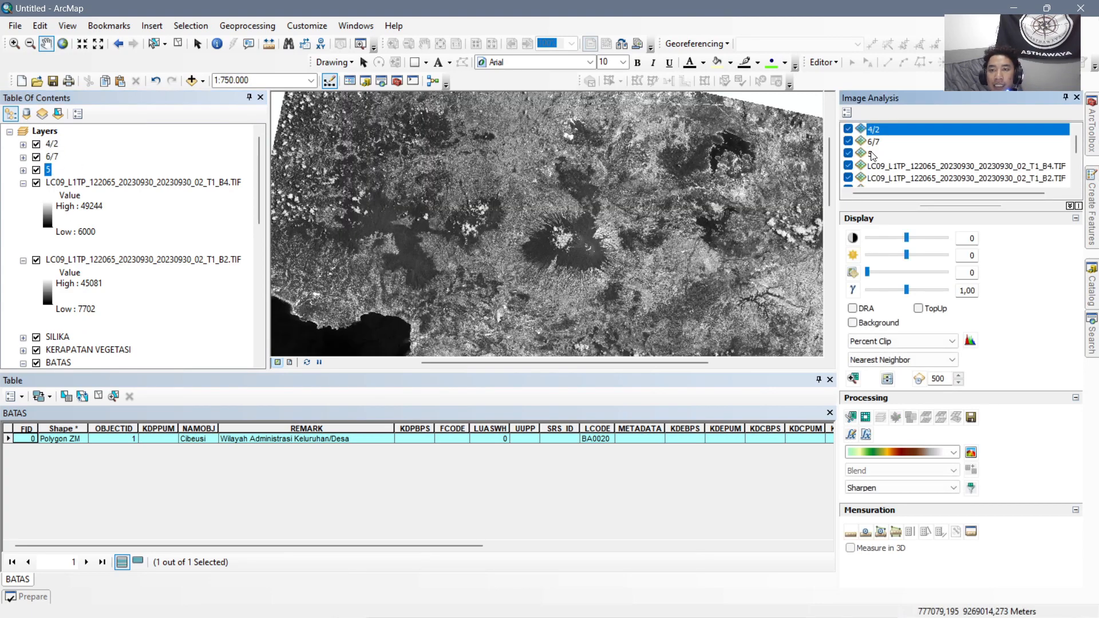
{"action": "left_click", "coordinate": [881, 142], "text": "ctrl"}
{"action": "left_click", "coordinate": [891, 154], "text": "ctrl"}
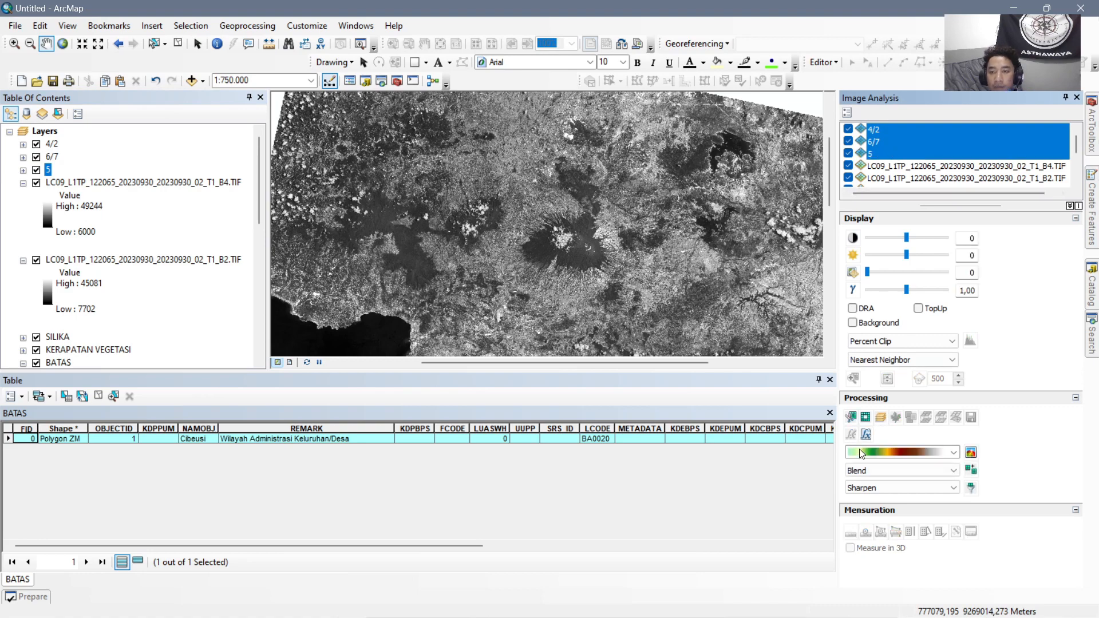
{"action": "left_click", "coordinate": [880, 417]}
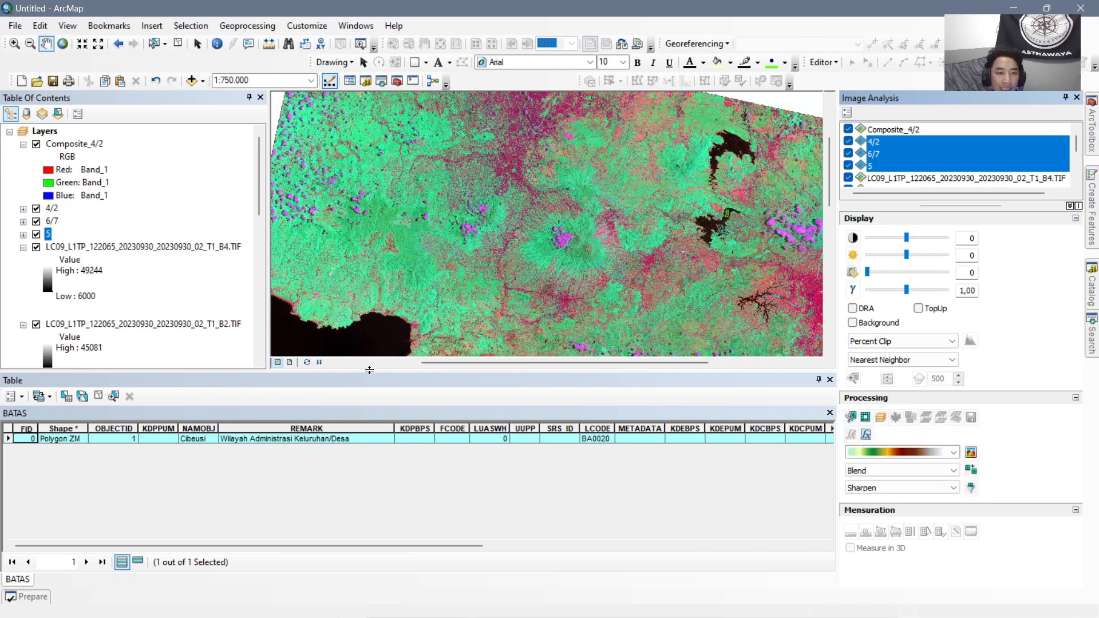
{"action": "left_click_drag", "start_coordinate": [369, 370], "coordinate": [369, 431]}
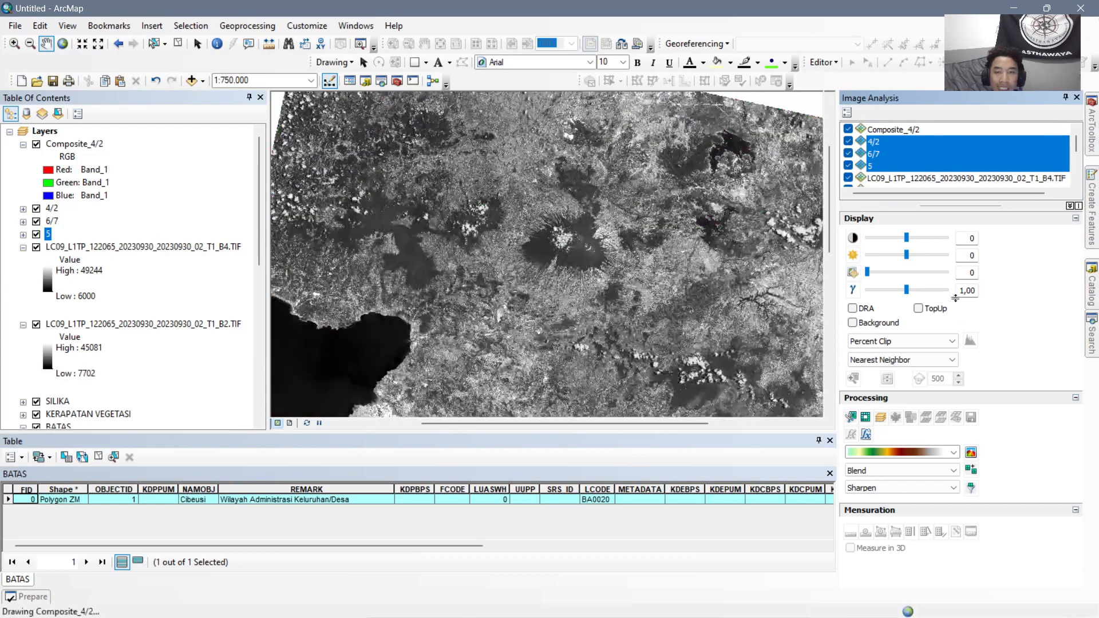
Try clipping the 4/2, 6/7 and 5 layers individually to the selected boundary, and remove the three clipped layers.
{"action": "left_click", "coordinate": [856, 418]}
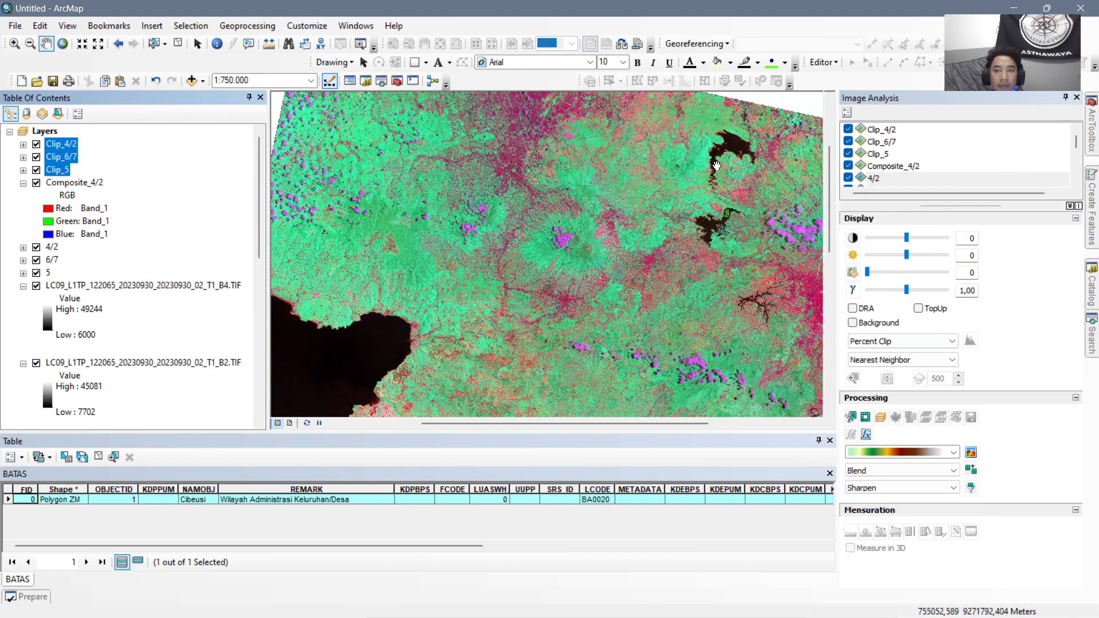
{"action": "left_click", "coordinate": [86, 183]}
{"action": "left_click", "coordinate": [68, 134]}
{"action": "left_click", "coordinate": [69, 144]}
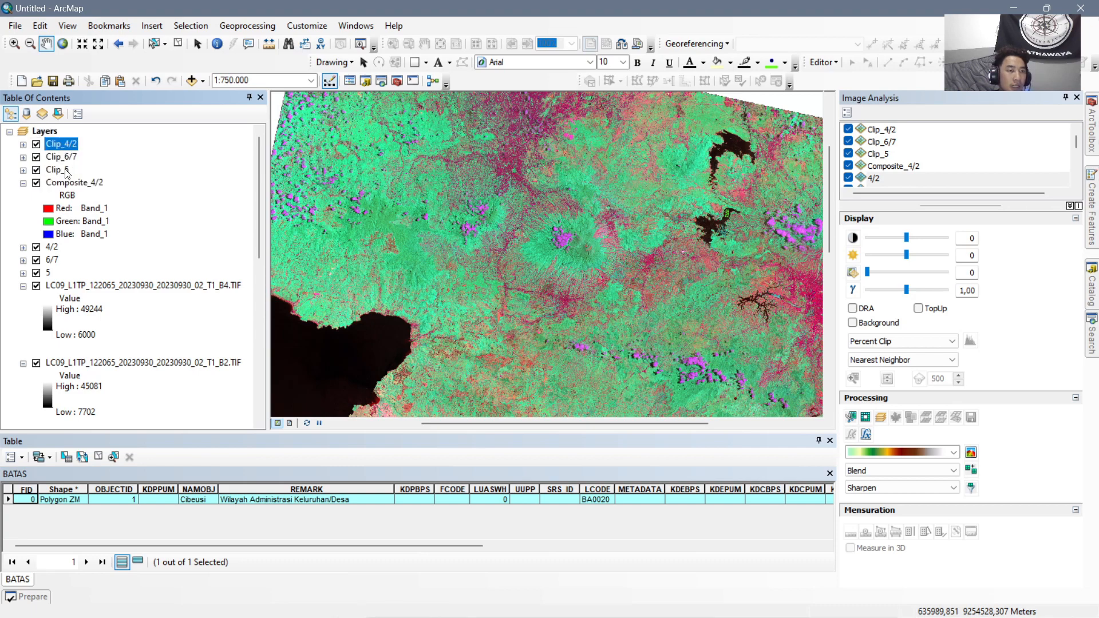
{"action": "left_click", "coordinate": [67, 170], "text": "ctrl"}
{"action": "left_click", "coordinate": [69, 156], "text": "ctrl"}
{"action": "right_click", "coordinate": [70, 155]}
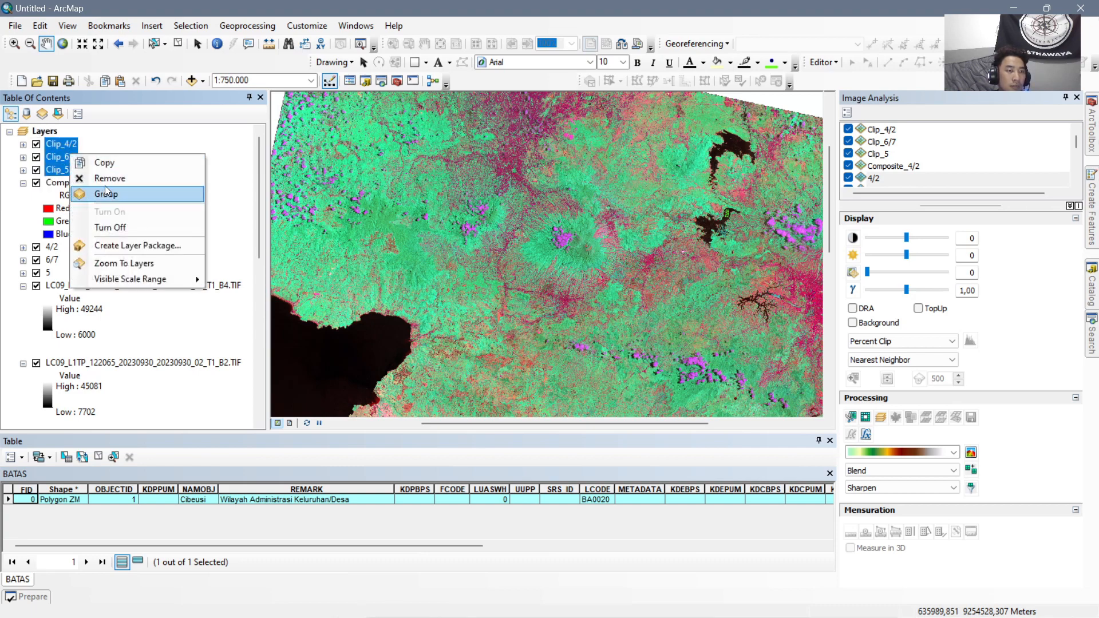
{"action": "left_click", "coordinate": [100, 172]}
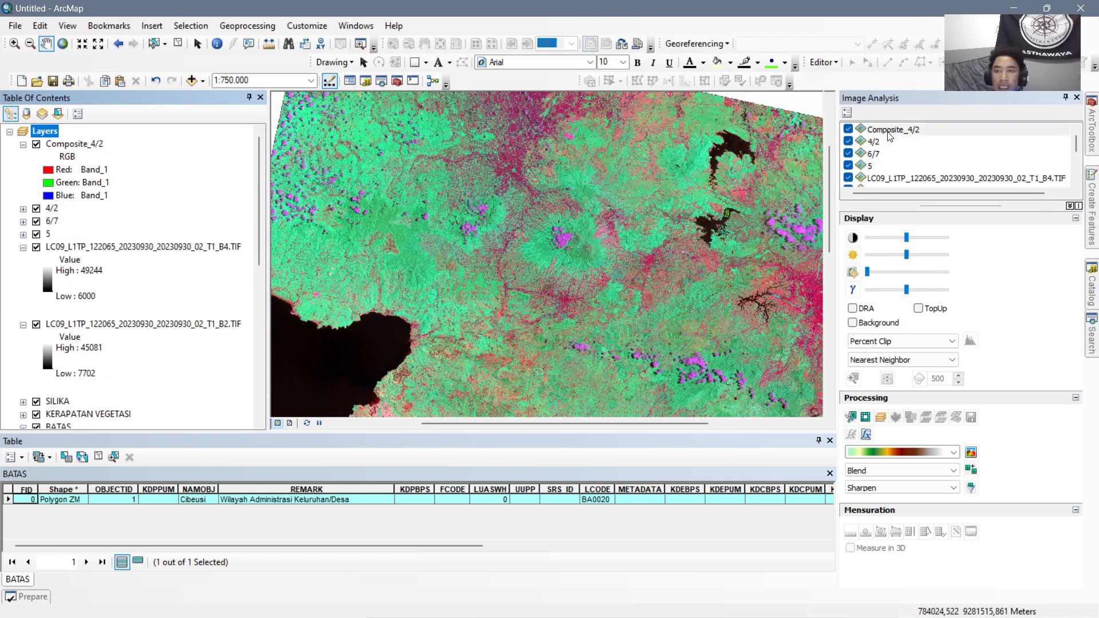
Clip the Composite_4/2 raster to the selected Cibeusi boundary and remove the unclipped composite.
{"action": "left_click", "coordinate": [908, 131]}
{"action": "left_click", "coordinate": [851, 417]}
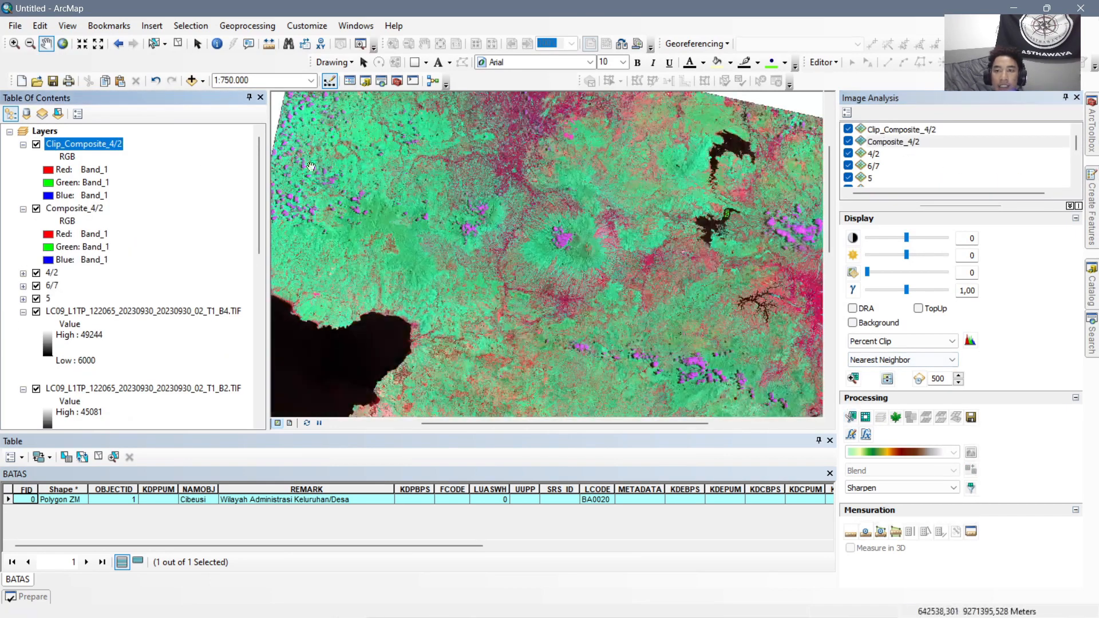
{"action": "right_click", "coordinate": [83, 211]}
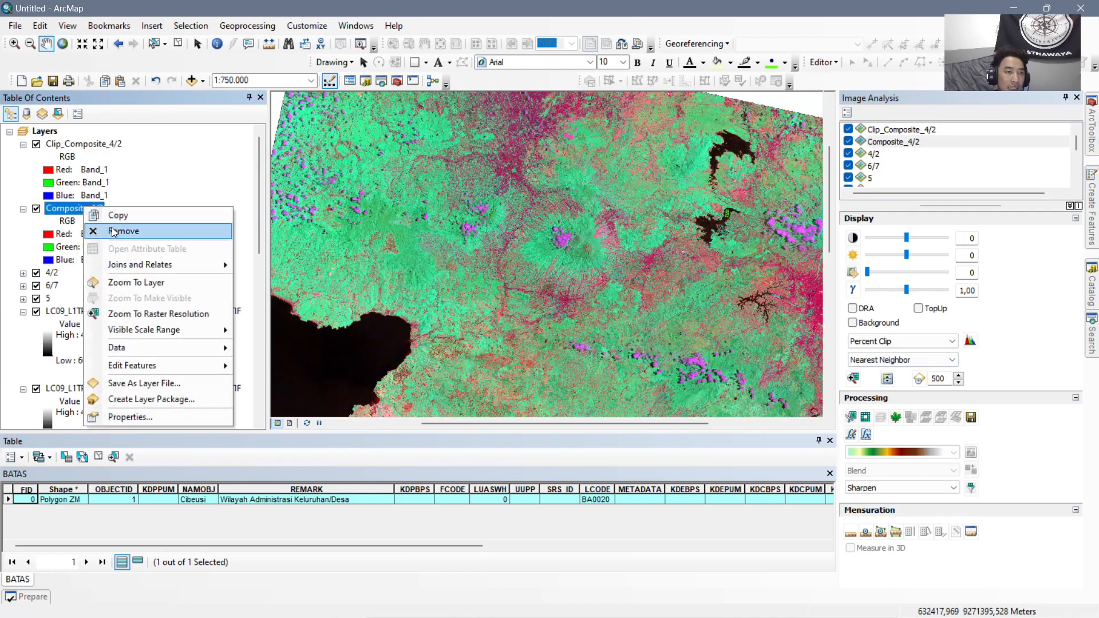
{"action": "left_click", "coordinate": [114, 228]}
Bring the Cibeusi boundary into closer view at 1:200.000, check the clipped composite there and remove the Clip_Composite_4/2 layer.
{"action": "left_click_drag", "start_coordinate": [797, 235], "coordinate": [730, 230]}
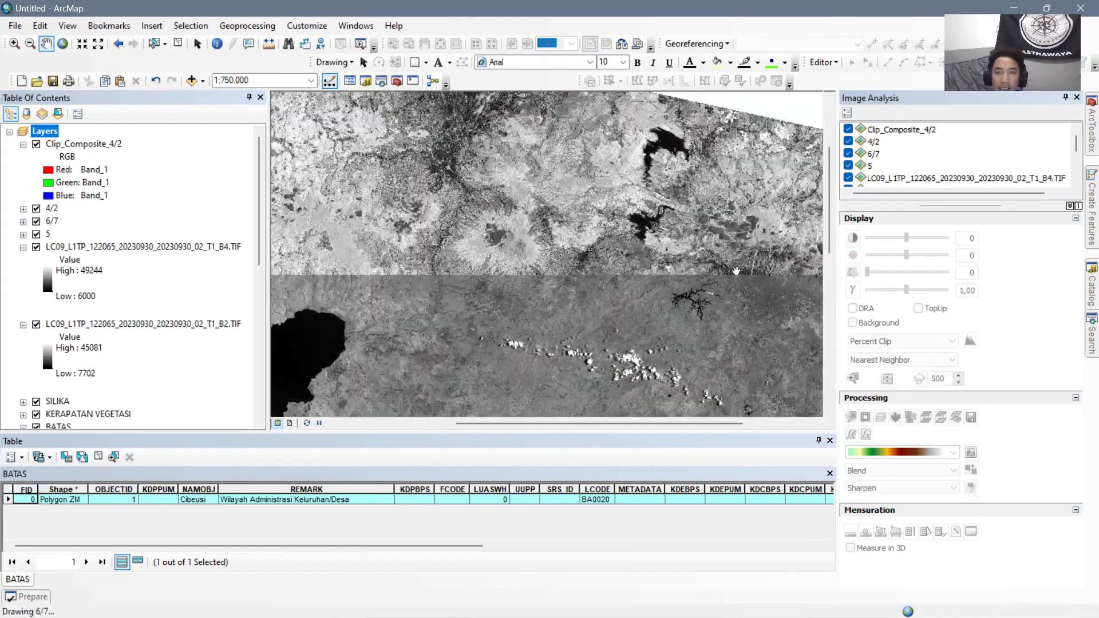
{"action": "left_click_drag", "start_coordinate": [781, 258], "coordinate": [633, 246]}
{"action": "scroll", "coordinate": [633, 241], "scroll_direction": "up", "scroll_amount": 4}
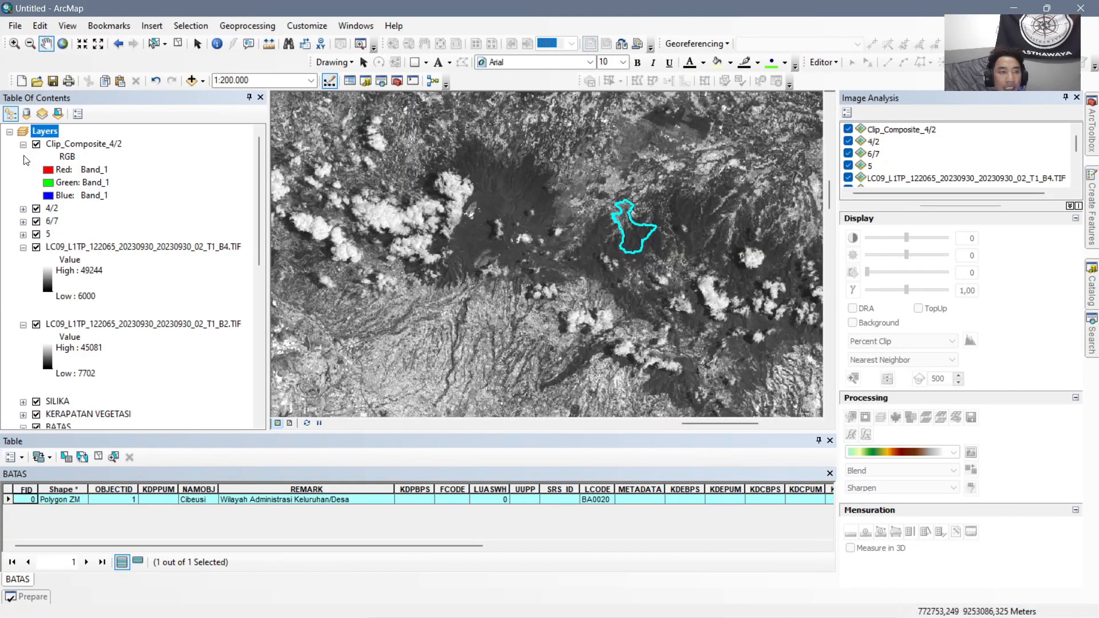
{"action": "left_click", "coordinate": [23, 209]}
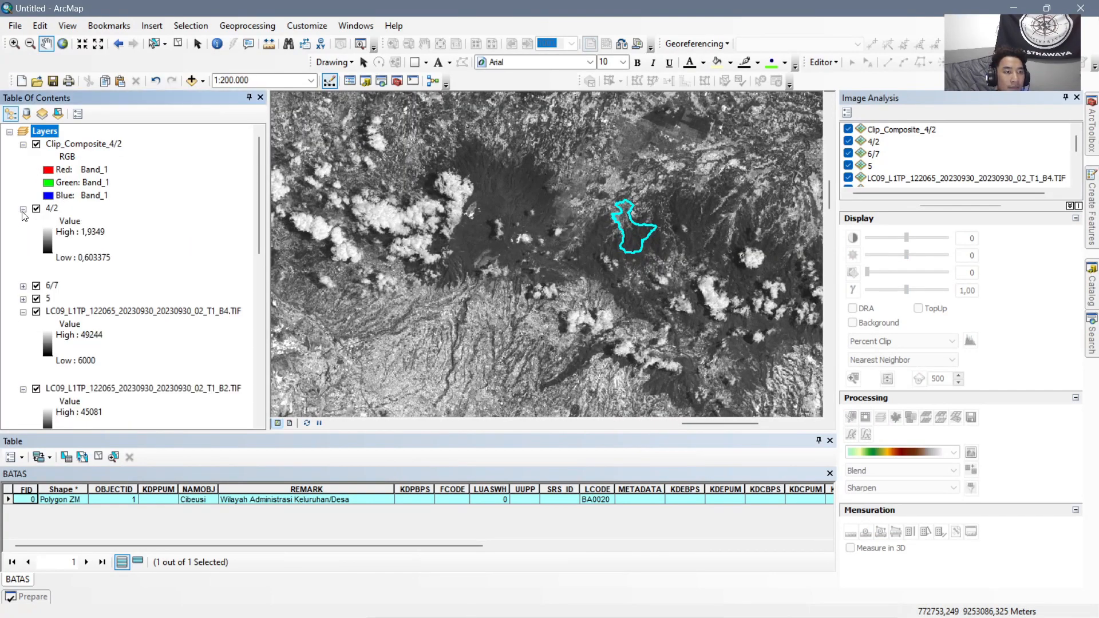
{"action": "left_click", "coordinate": [23, 209]}
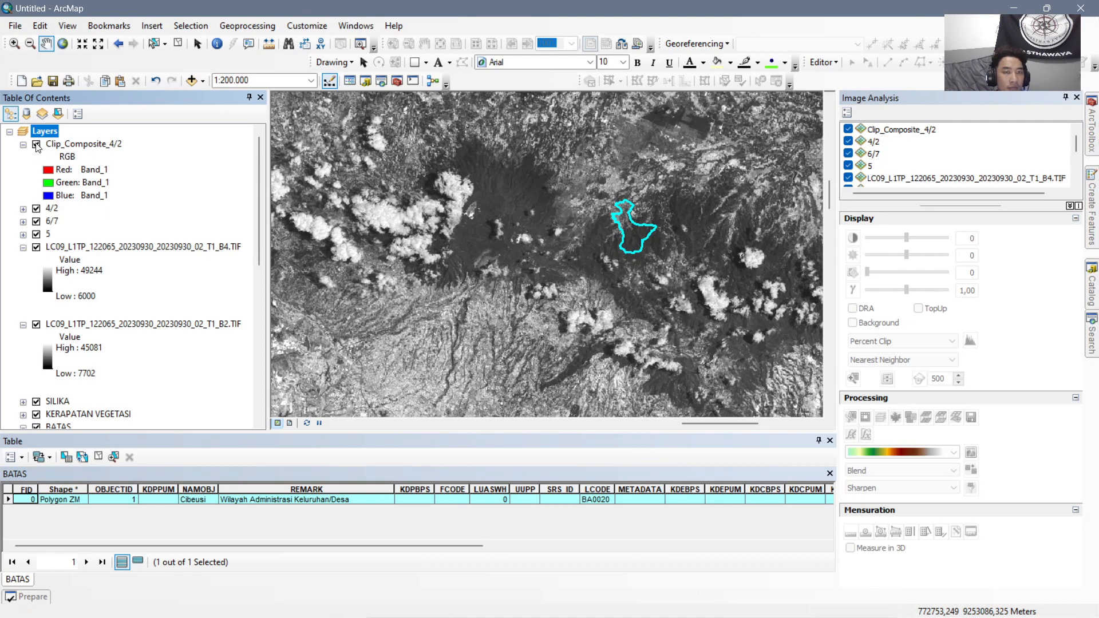
{"action": "left_click", "coordinate": [36, 145]}
{"action": "left_click", "coordinate": [69, 145]}
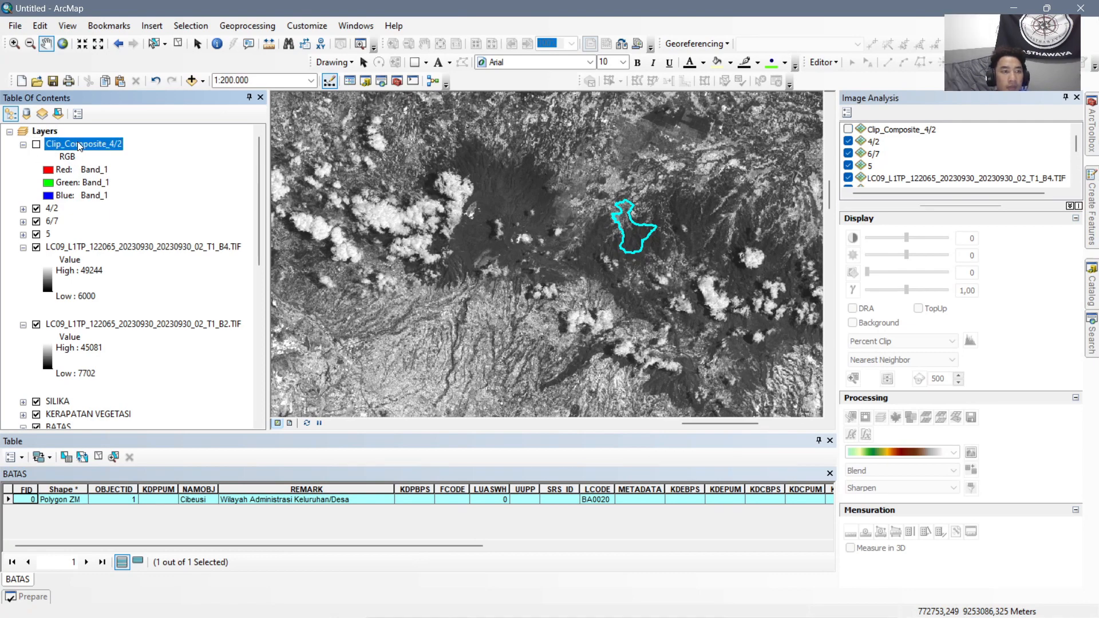
{"action": "right_click", "coordinate": [82, 145]}
{"action": "left_click", "coordinate": [86, 165]}
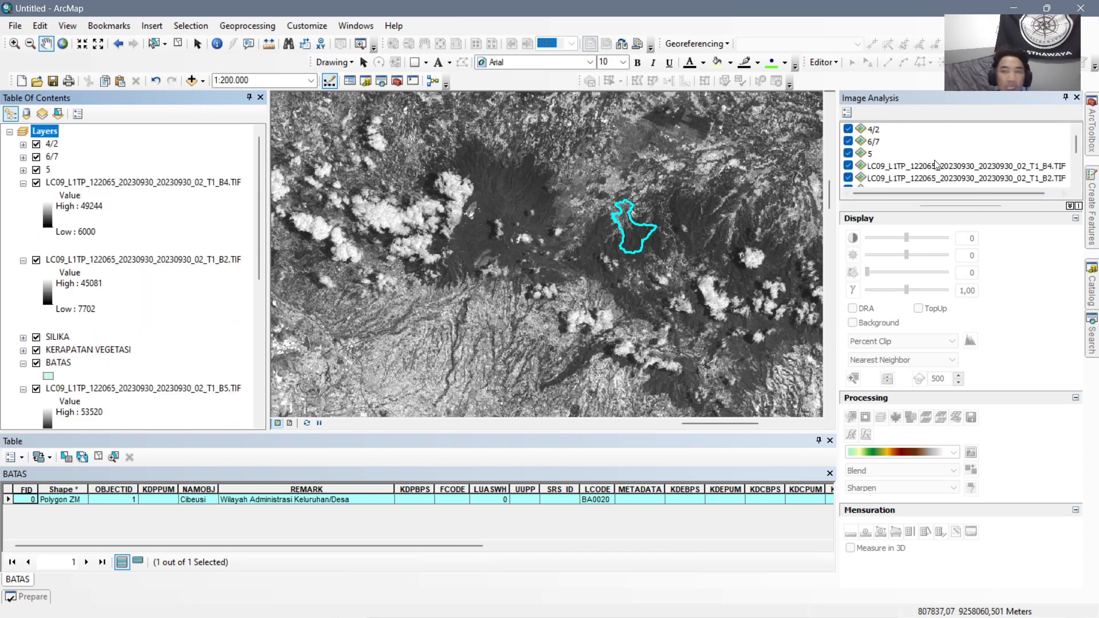
Create a new band composite from the 4/2, 6/7 and 5 layers at the closer map scale.
{"action": "left_click", "coordinate": [874, 131]}
{"action": "left_click", "coordinate": [871, 154], "text": "shift"}
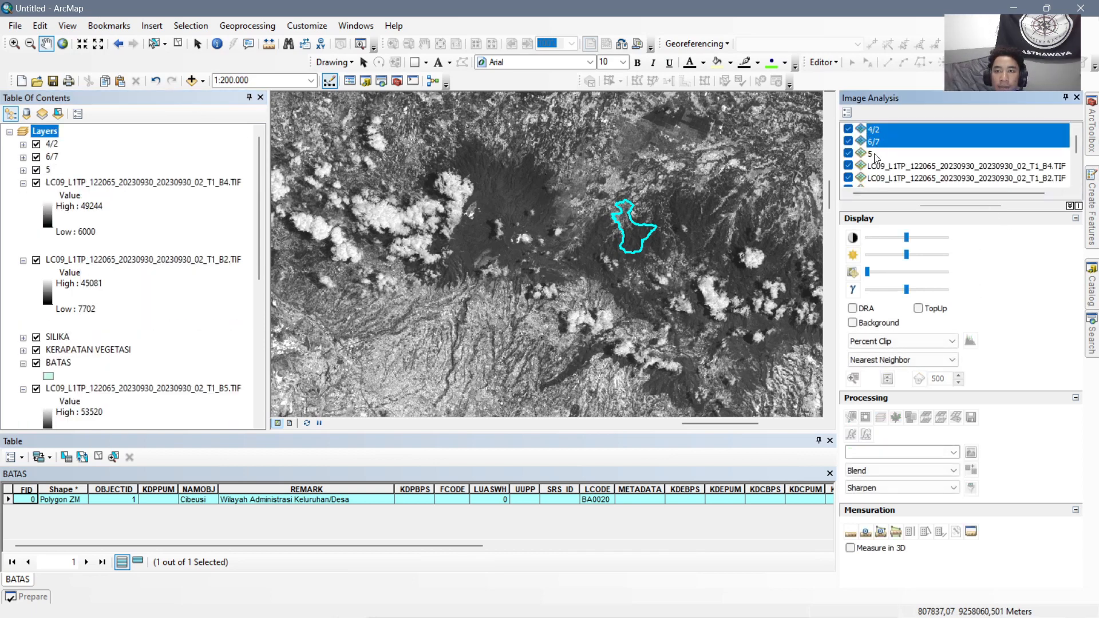
{"action": "left_click", "coordinate": [881, 417]}
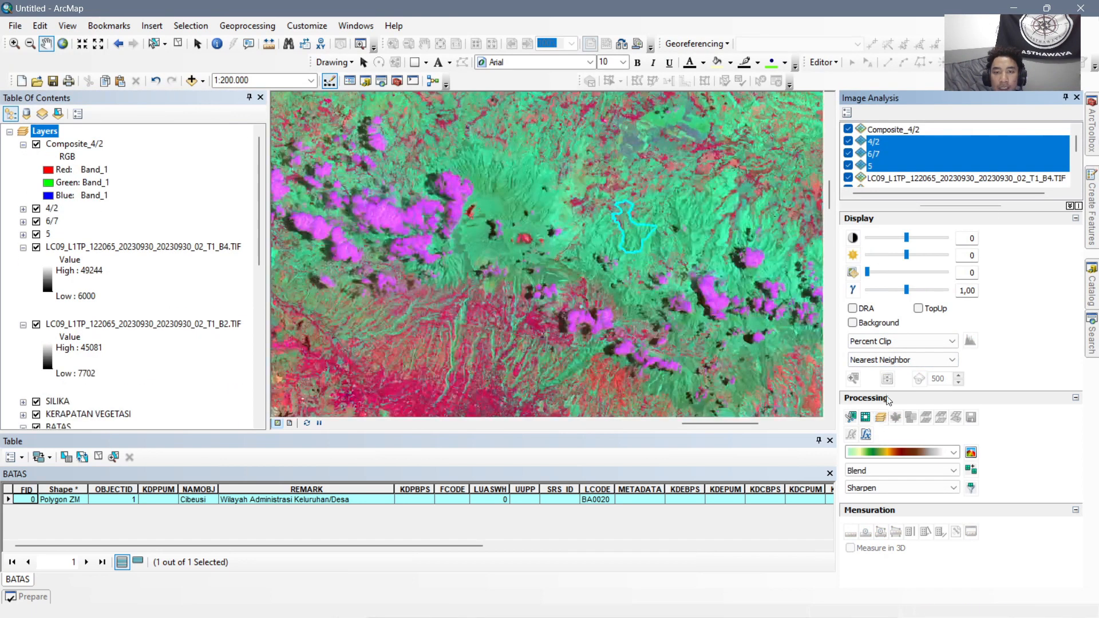
Clip the new Composite_4/2 raster to the selected Cibeusi boundary and remove the unclipped composite from the map.
{"action": "left_click", "coordinate": [898, 131]}
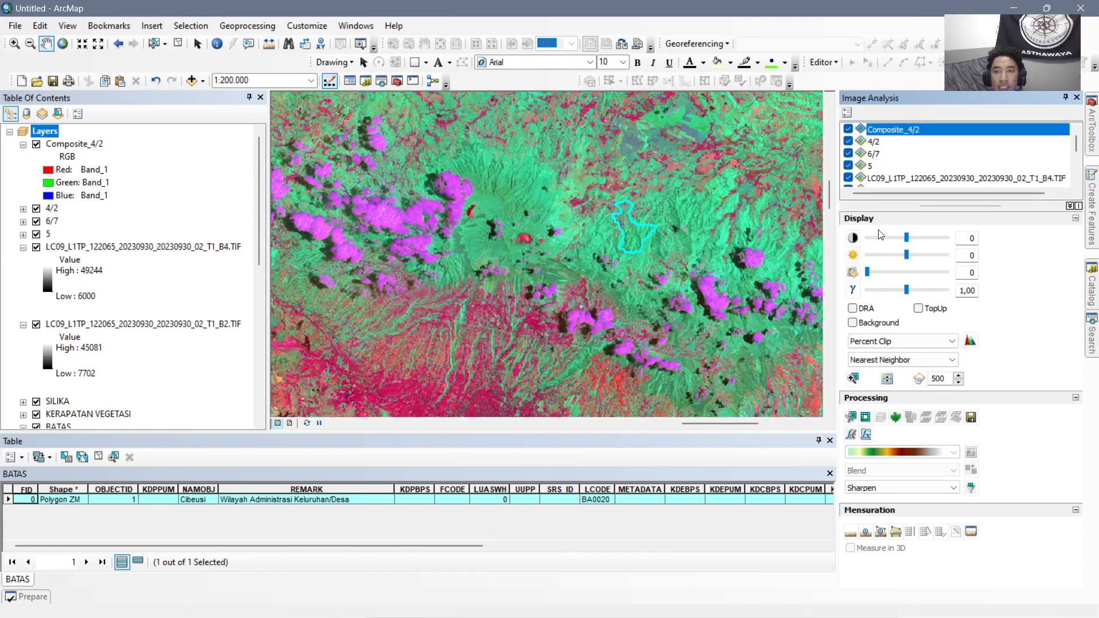
{"action": "left_click", "coordinate": [850, 416]}
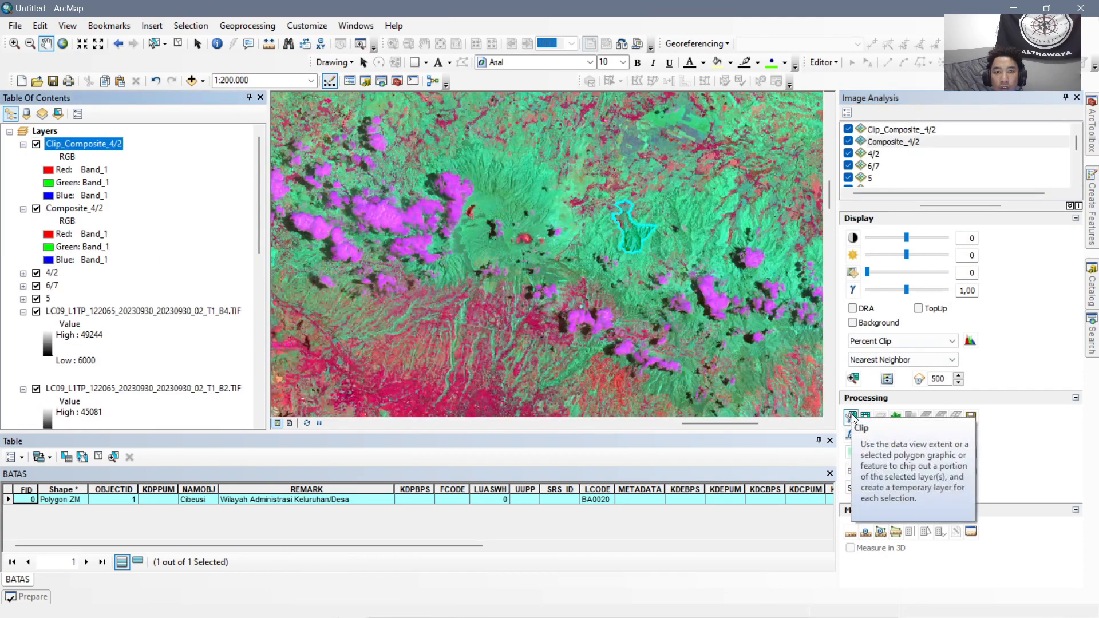
{"action": "right_click", "coordinate": [67, 213]}
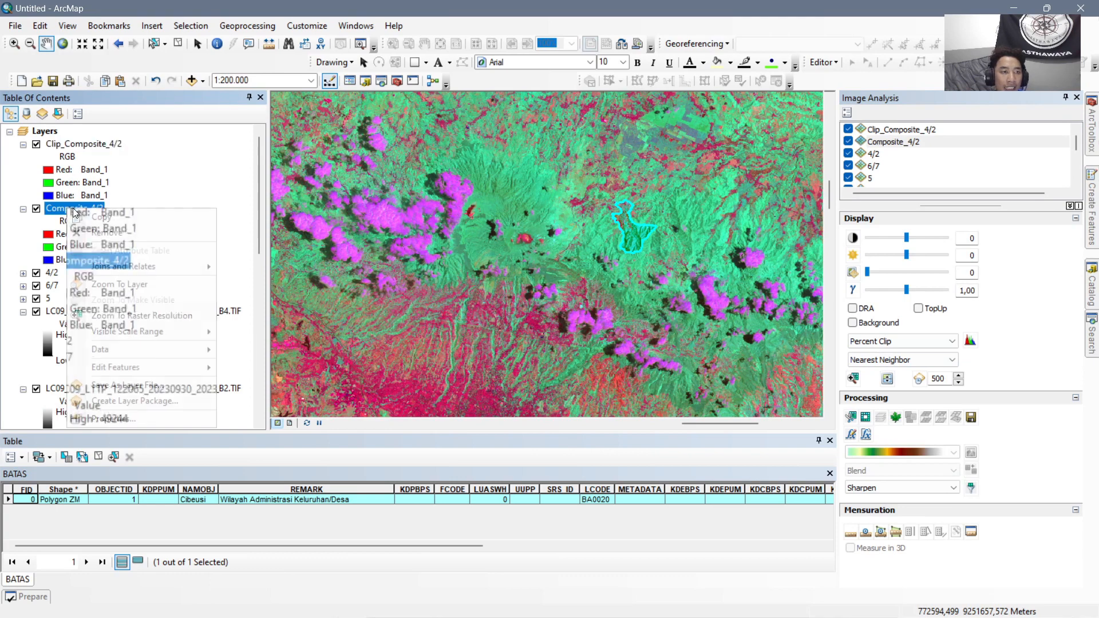
{"action": "left_click", "coordinate": [111, 232]}
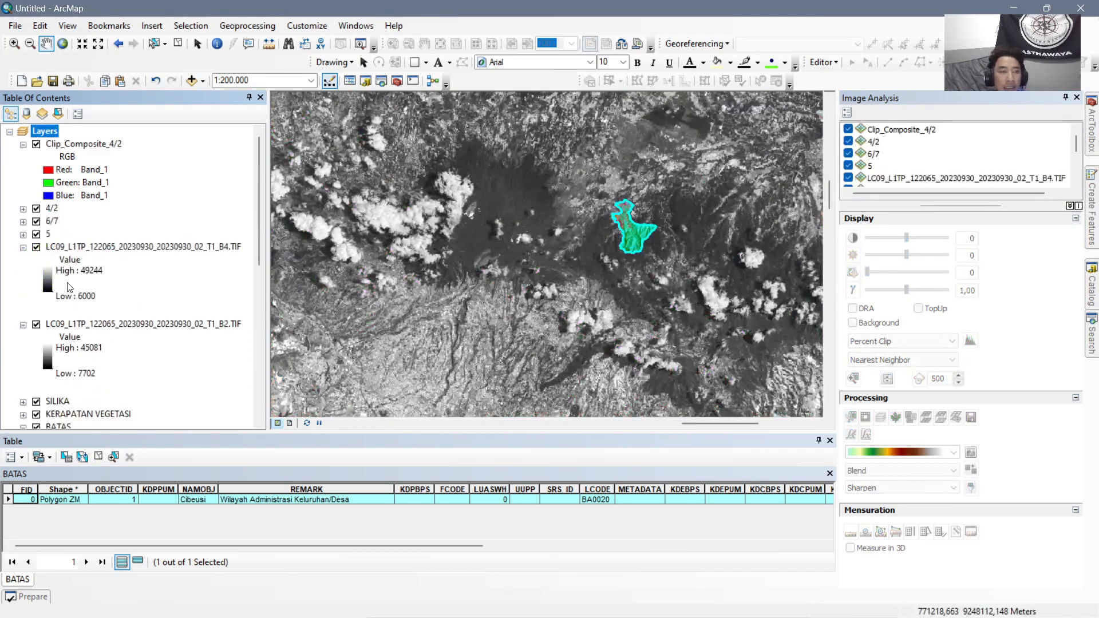
Collapse the legend of Clip_Composite_4/2 and remove the floating-point layer 5 from the map.
{"action": "left_click", "coordinate": [23, 145]}
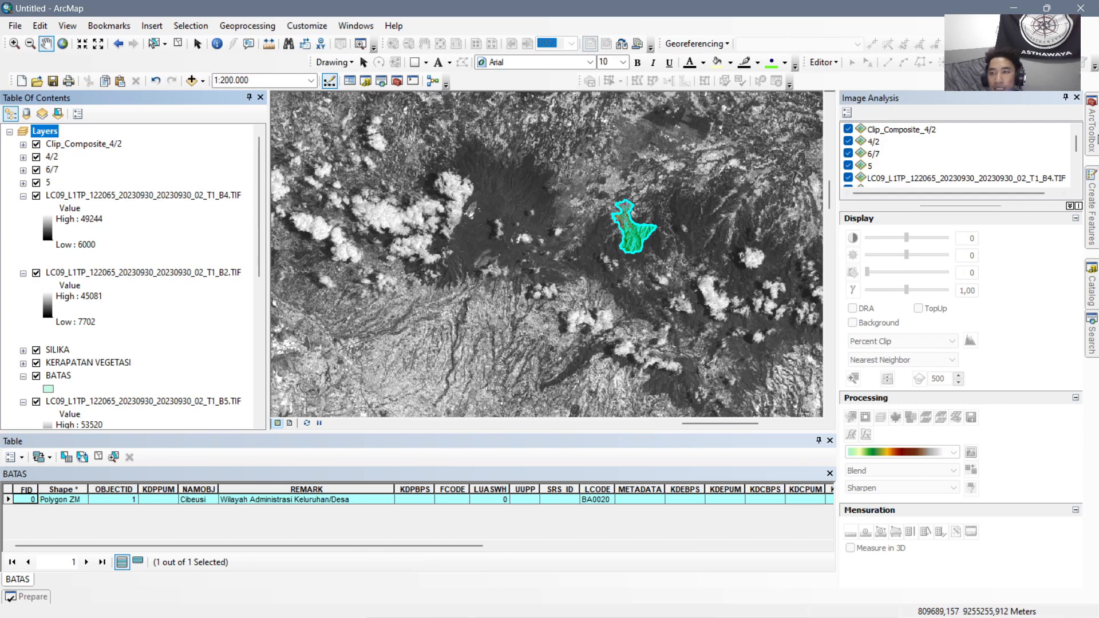
{"action": "right_click", "coordinate": [48, 184]}
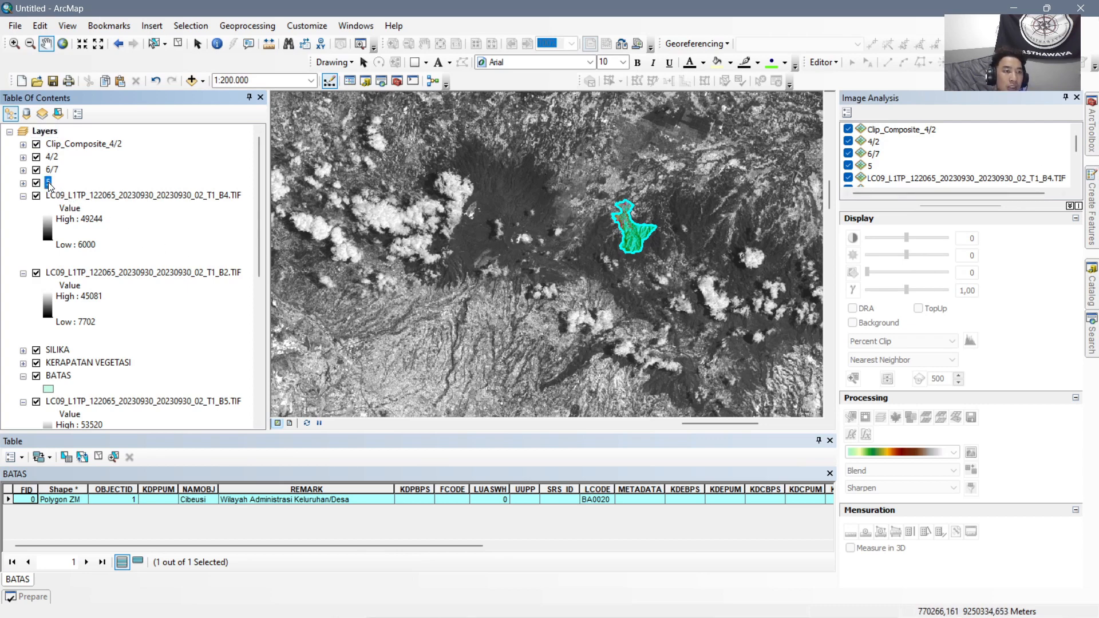
{"action": "left_click", "coordinate": [80, 197]}
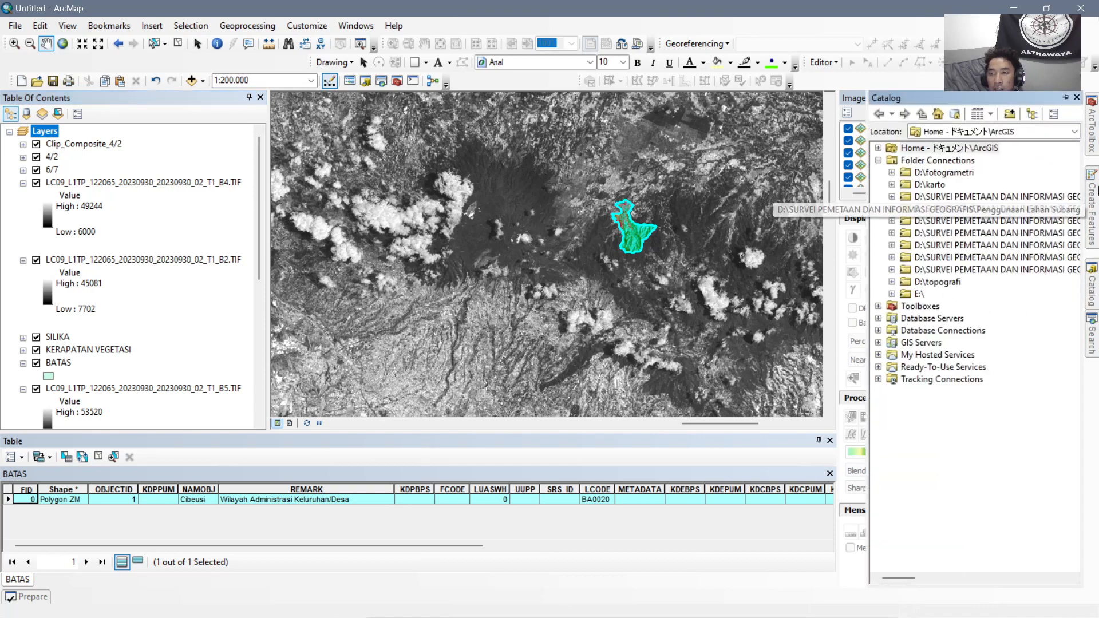
Use Raster Calculator to compute the 20230930 Landsat band ratio Float(B5) / Float(B6).
{"action": "mouse_move", "coordinate": [1093, 131]}
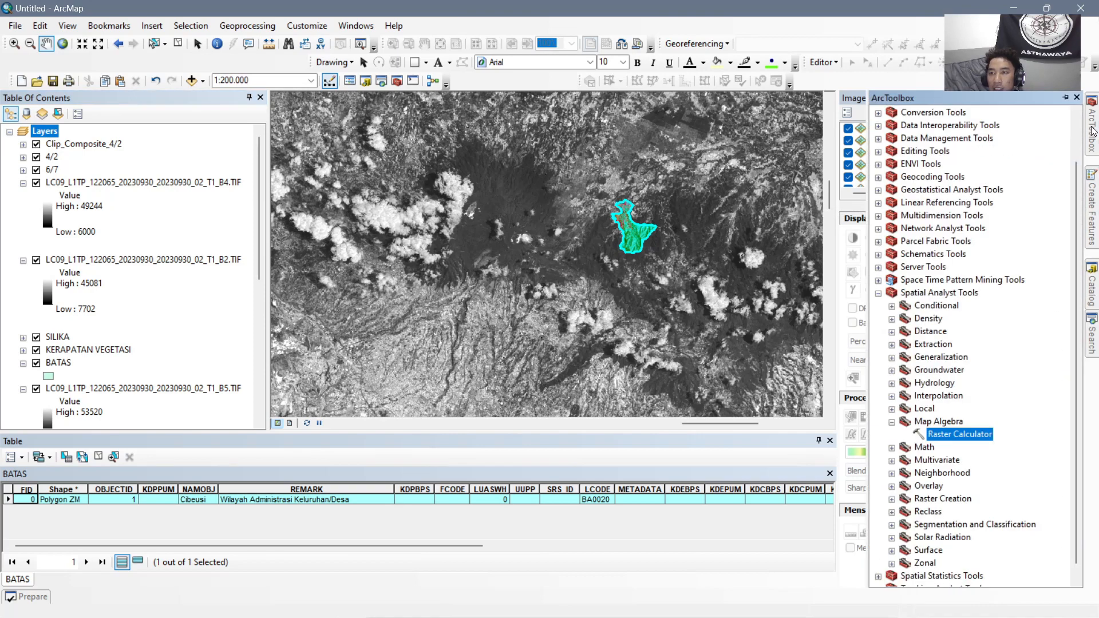
{"action": "double_click", "coordinate": [959, 435]}
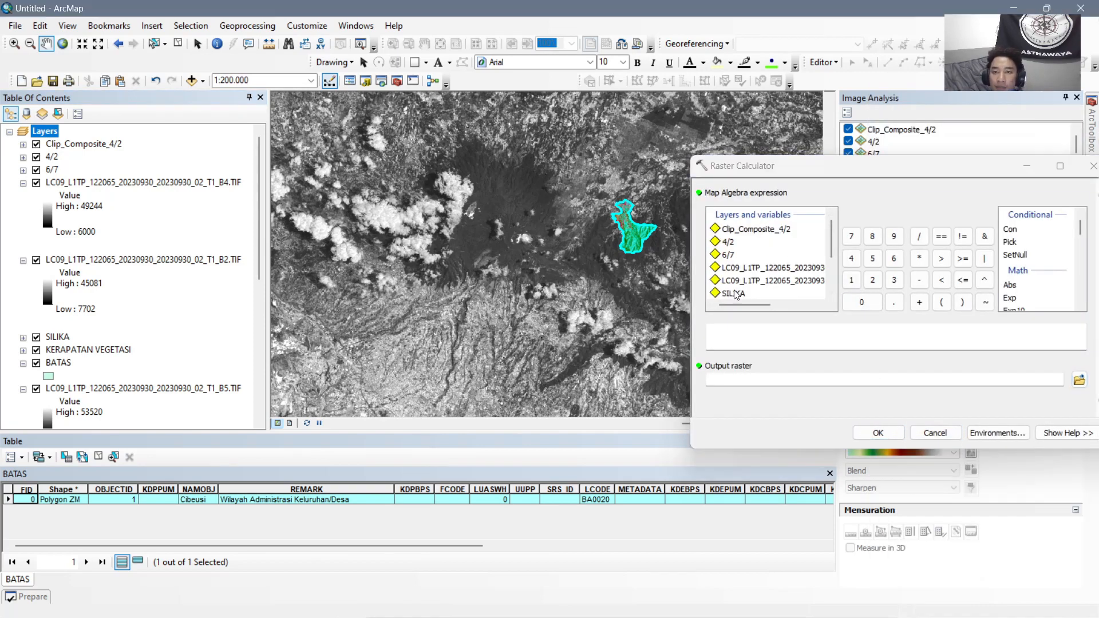
{"action": "left_click", "coordinate": [775, 303]}
{"action": "left_click_drag", "start_coordinate": [783, 304], "coordinate": [731, 305]}
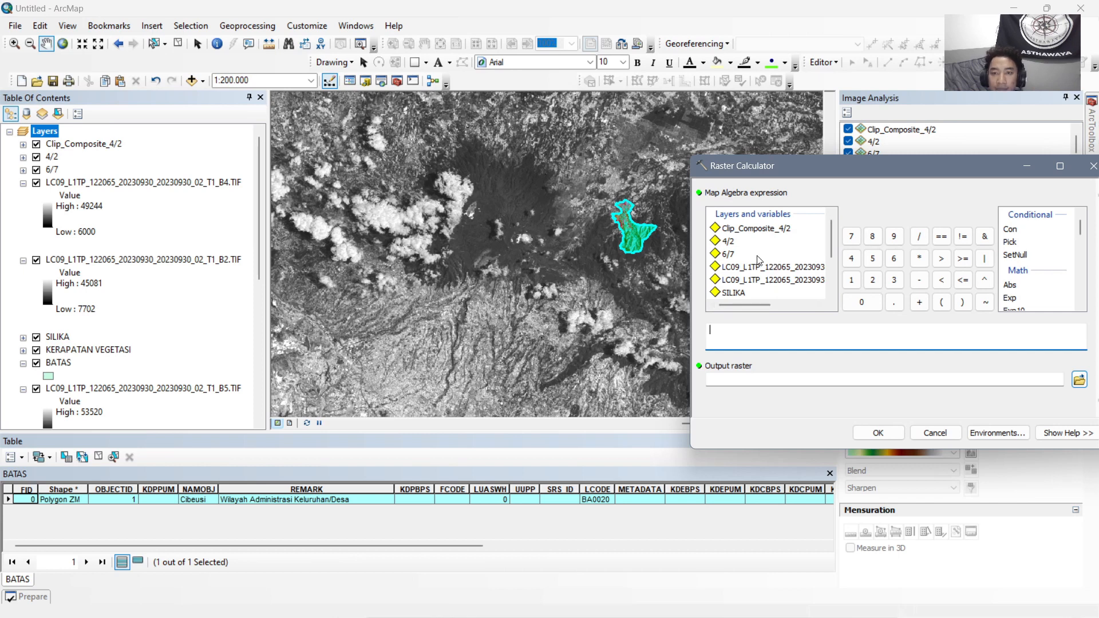
{"action": "scroll", "coordinate": [755, 266], "scroll_direction": "down", "scroll_amount": 2}
{"action": "left_click_drag", "start_coordinate": [761, 304], "coordinate": [803, 304]}
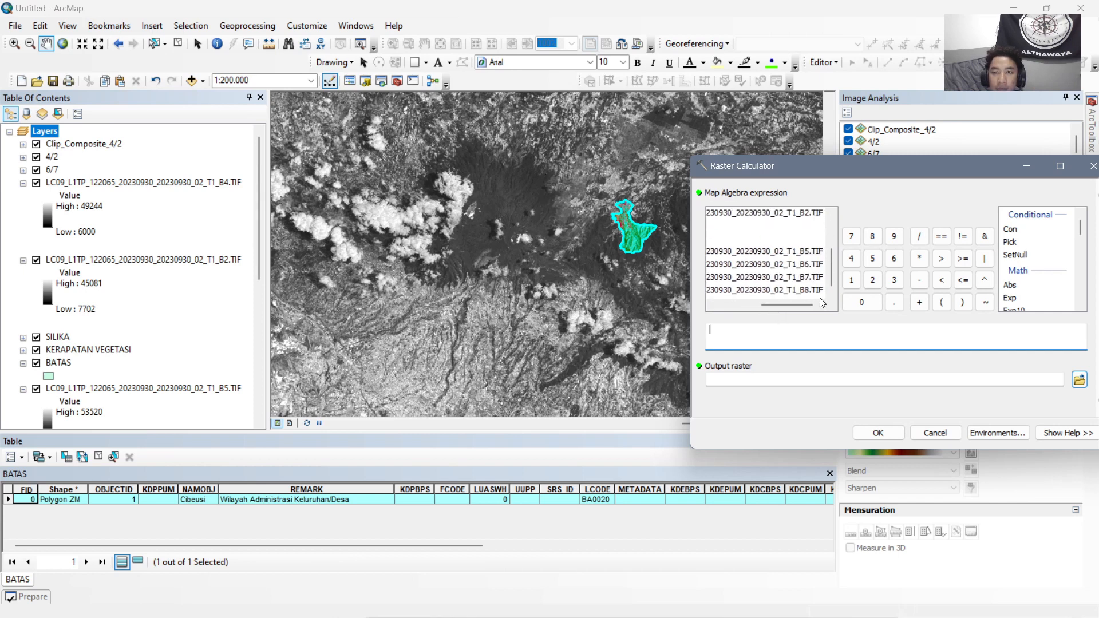
{"action": "left_click", "coordinate": [813, 253]}
{"action": "scroll", "coordinate": [1027, 294], "scroll_direction": "down", "scroll_amount": 1}
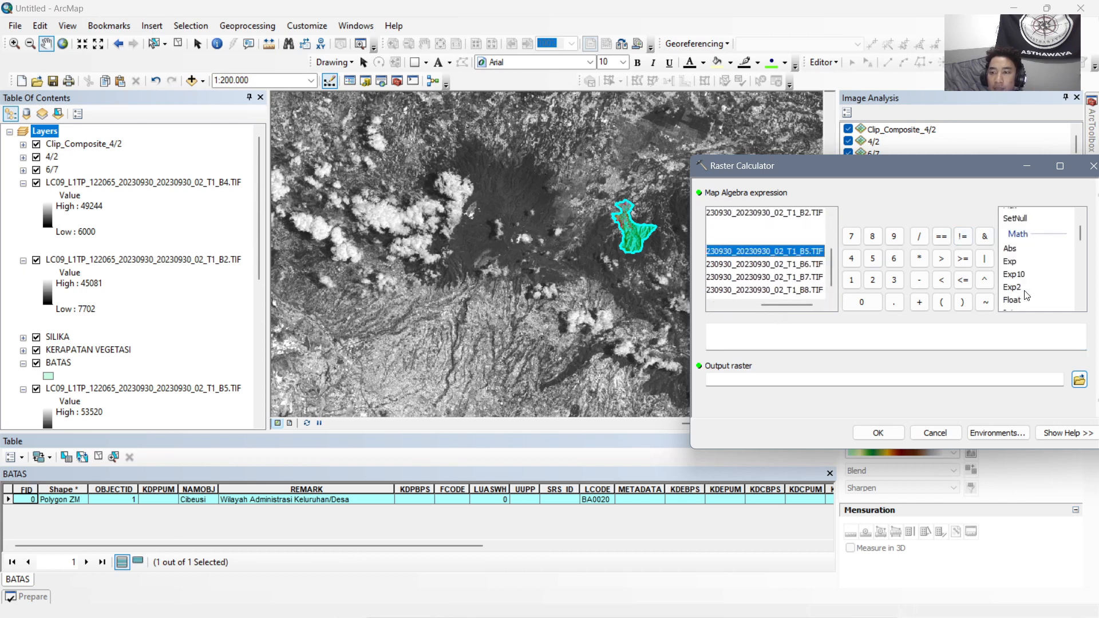
{"action": "double_click", "coordinate": [1018, 304]}
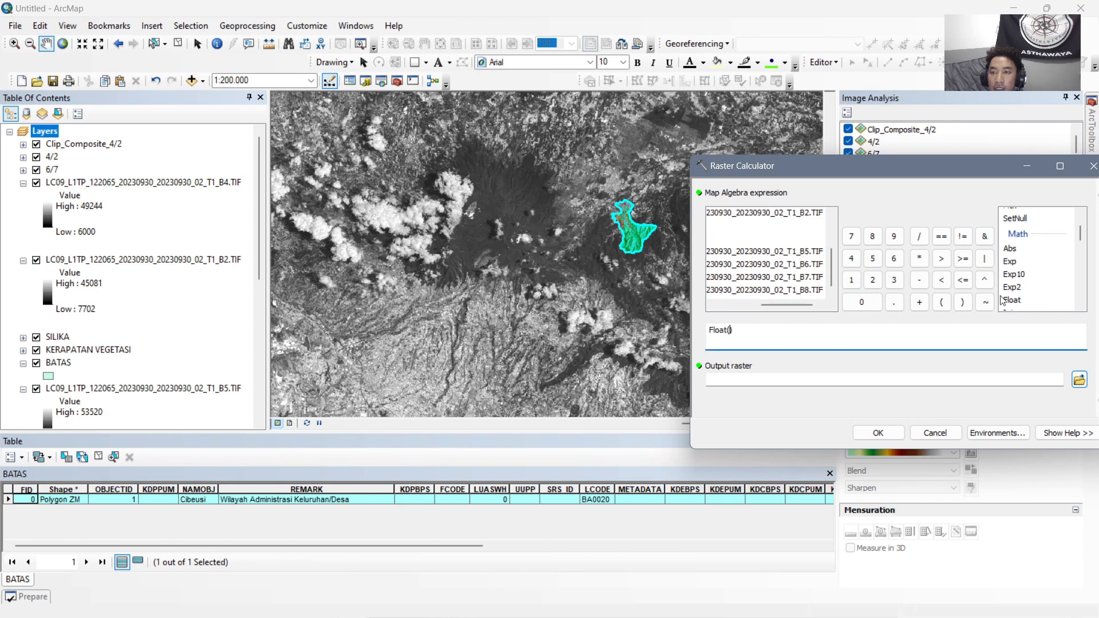
{"action": "double_click", "coordinate": [785, 255]}
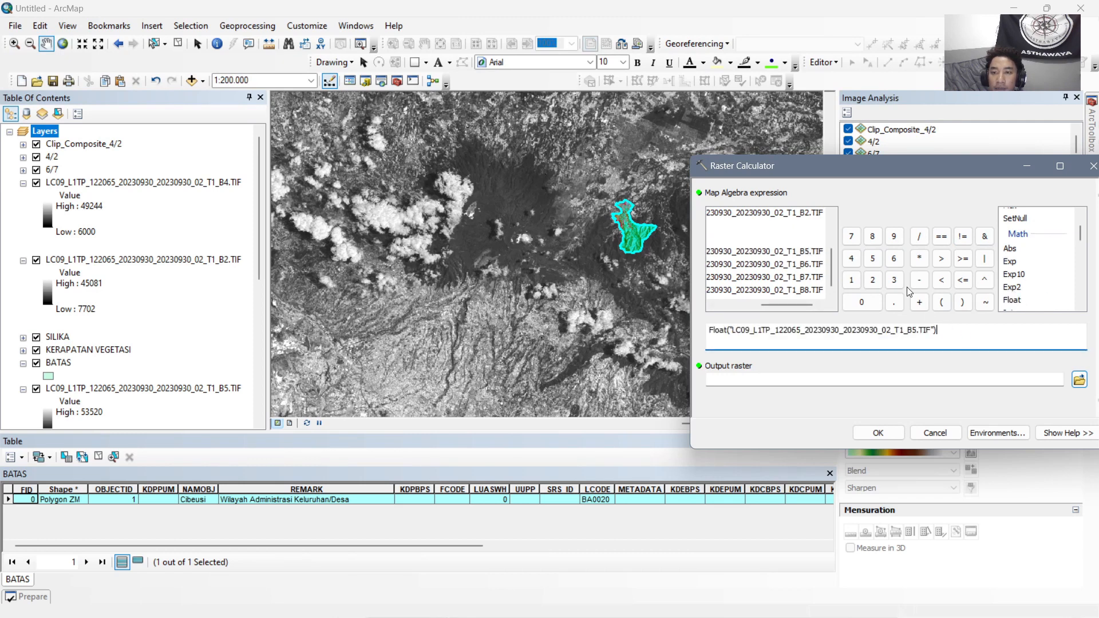
{"action": "left_click", "coordinate": [919, 237]}
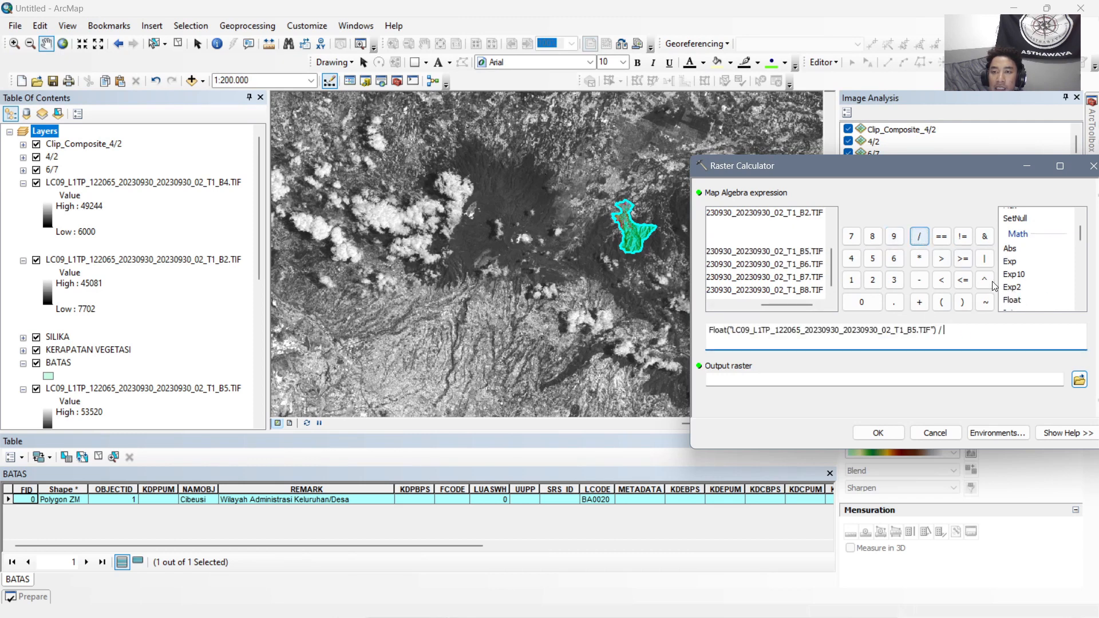
{"action": "double_click", "coordinate": [1017, 302]}
{"action": "double_click", "coordinate": [800, 264]}
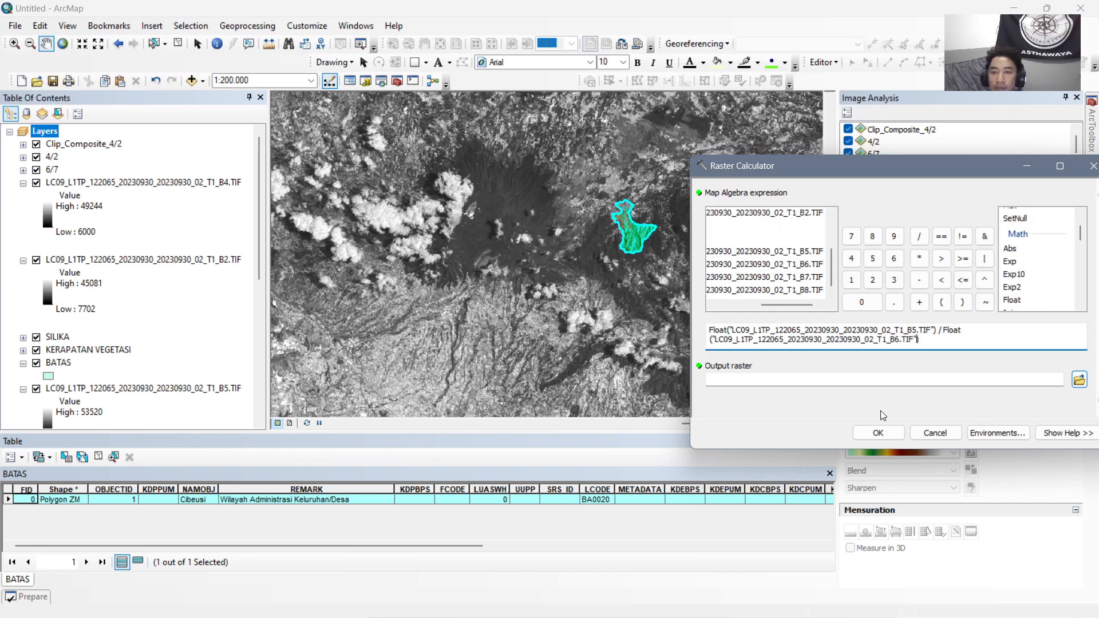
{"action": "left_click", "coordinate": [878, 433]}
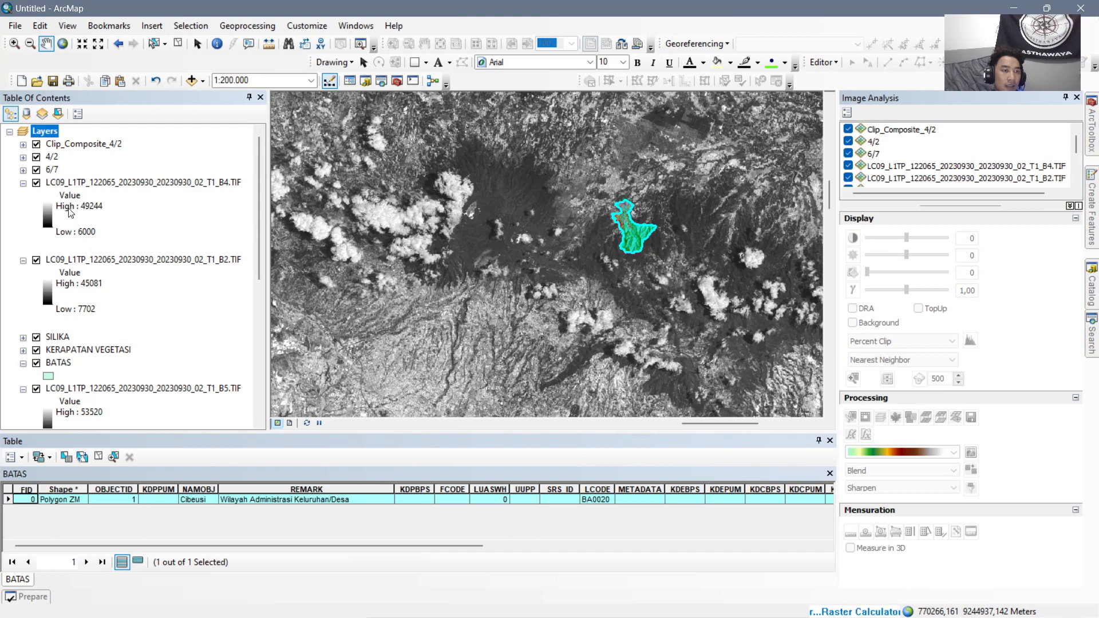
Auto-hide the Image Analysis window to widen the map, and rename the new B5/B6 ratio layer as 5/6.
{"action": "left_click", "coordinate": [1065, 98]}
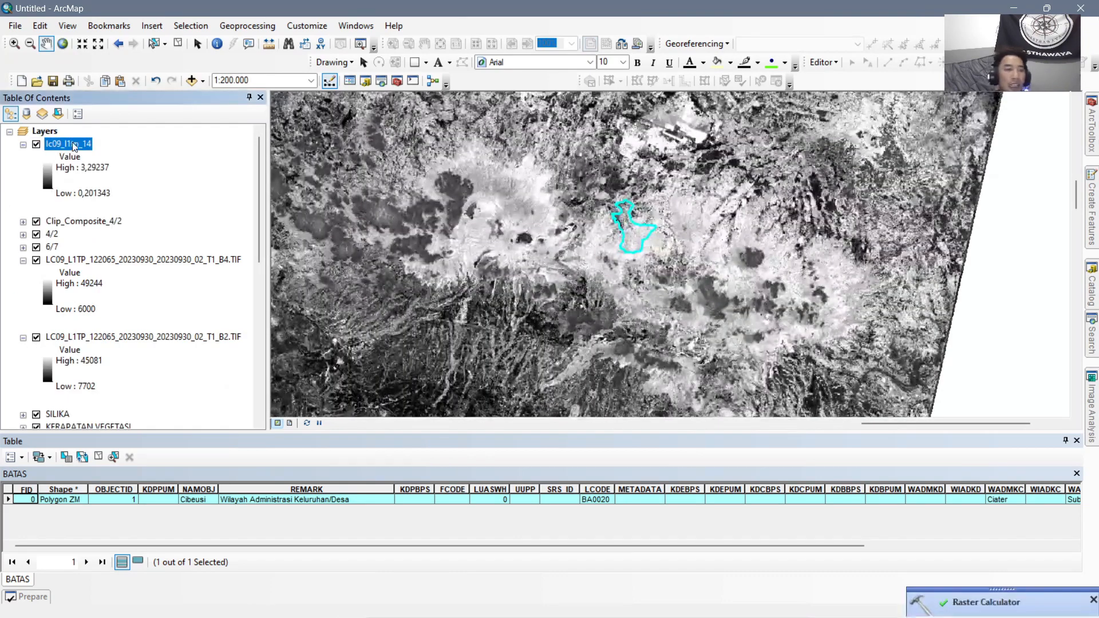
{"action": "left_click", "coordinate": [84, 146]}
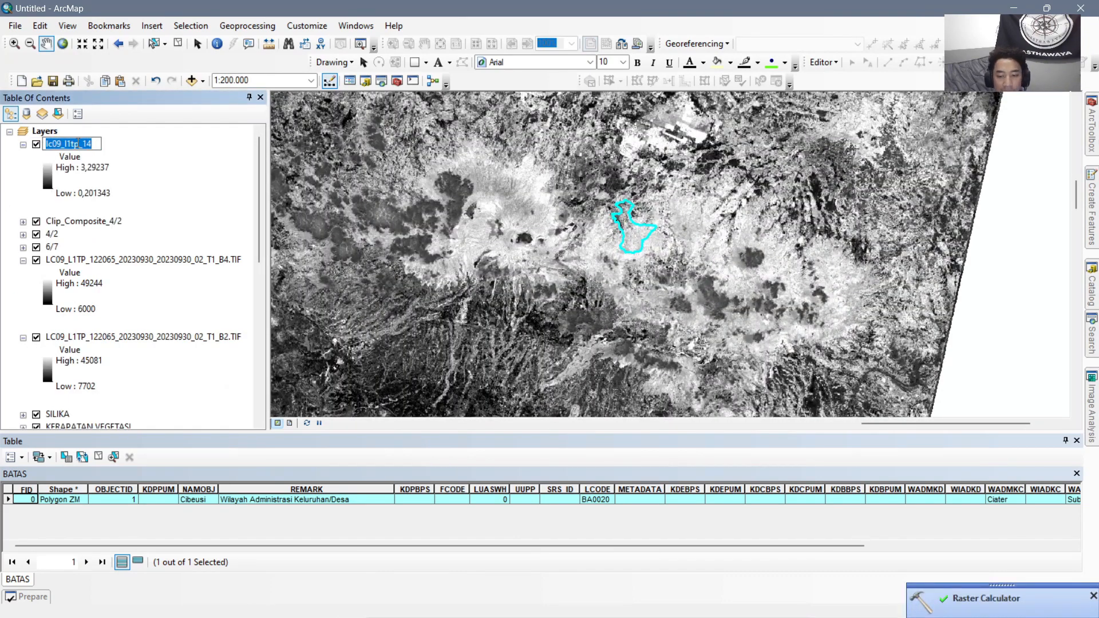
{"action": "type", "text": "5/6"}
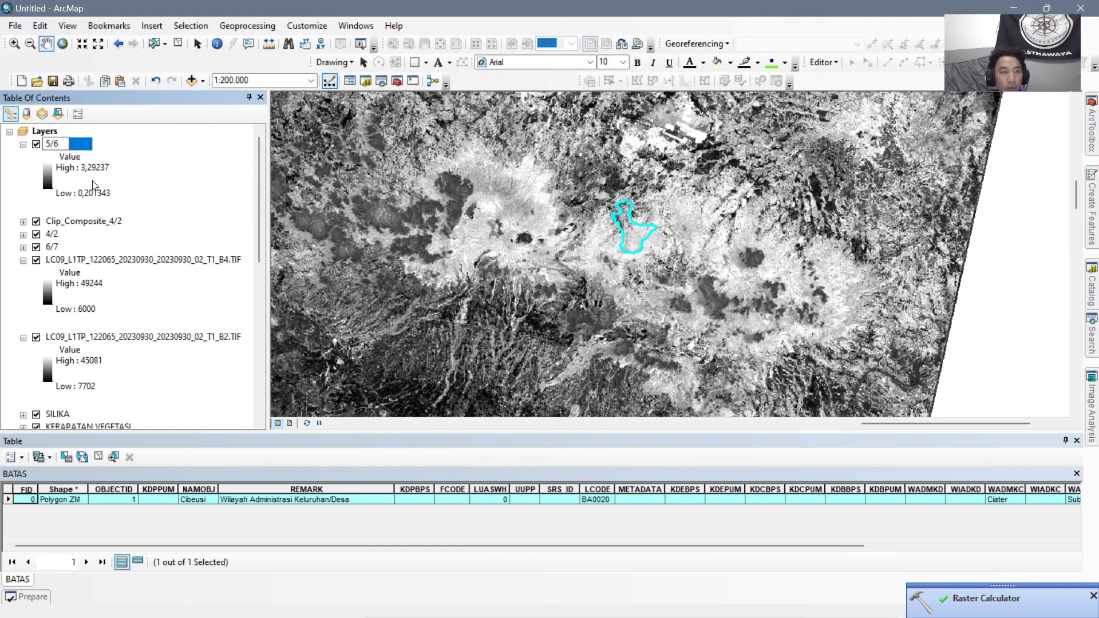
{"action": "key", "text": "Return"}
Move the 5/6 layer directly below 6/7 in the layer order and collapse its legend.
{"action": "left_click_drag", "start_coordinate": [56, 145], "coordinate": [55, 253]}
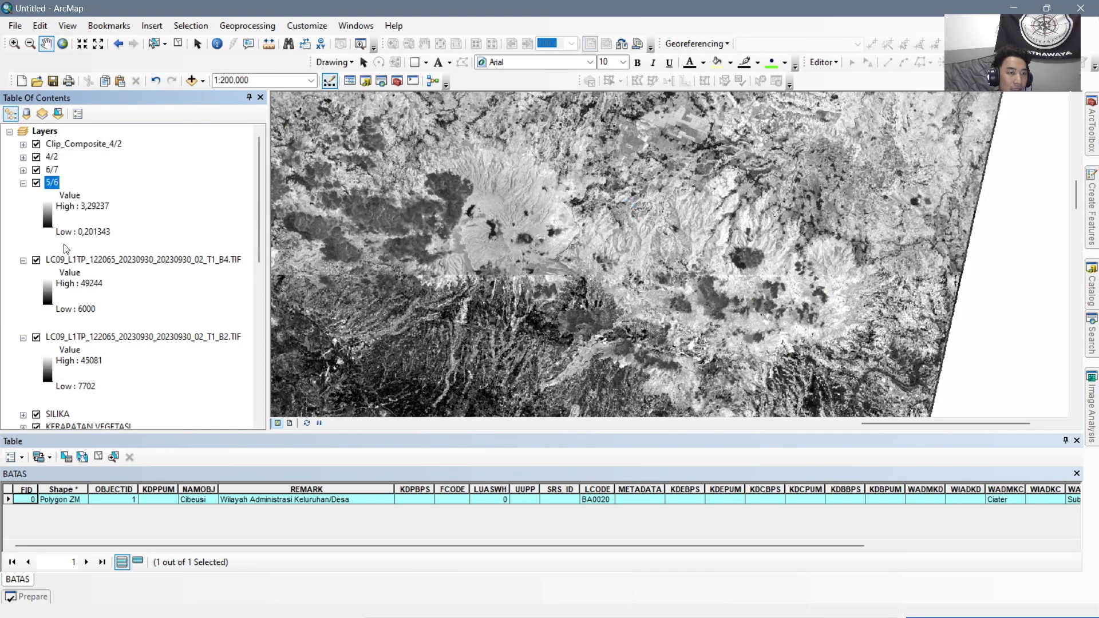
{"action": "left_click", "coordinate": [24, 183]}
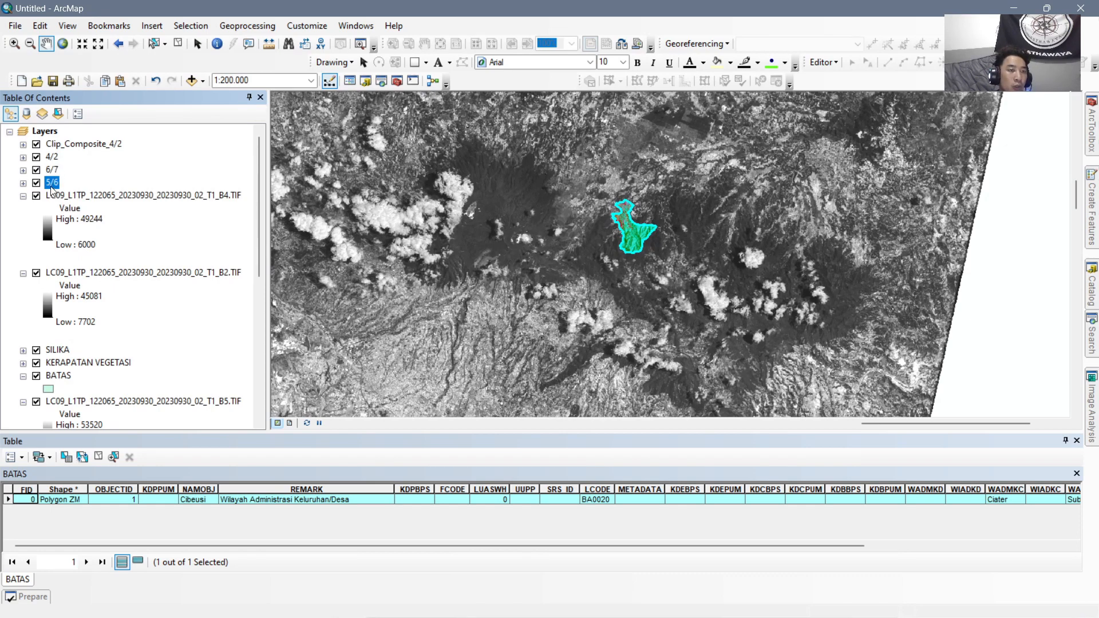
Build a composite from the 4/2, 6/7 and 5/6 band-ratio layers in Image Analysis.
{"action": "left_click", "coordinate": [1092, 401]}
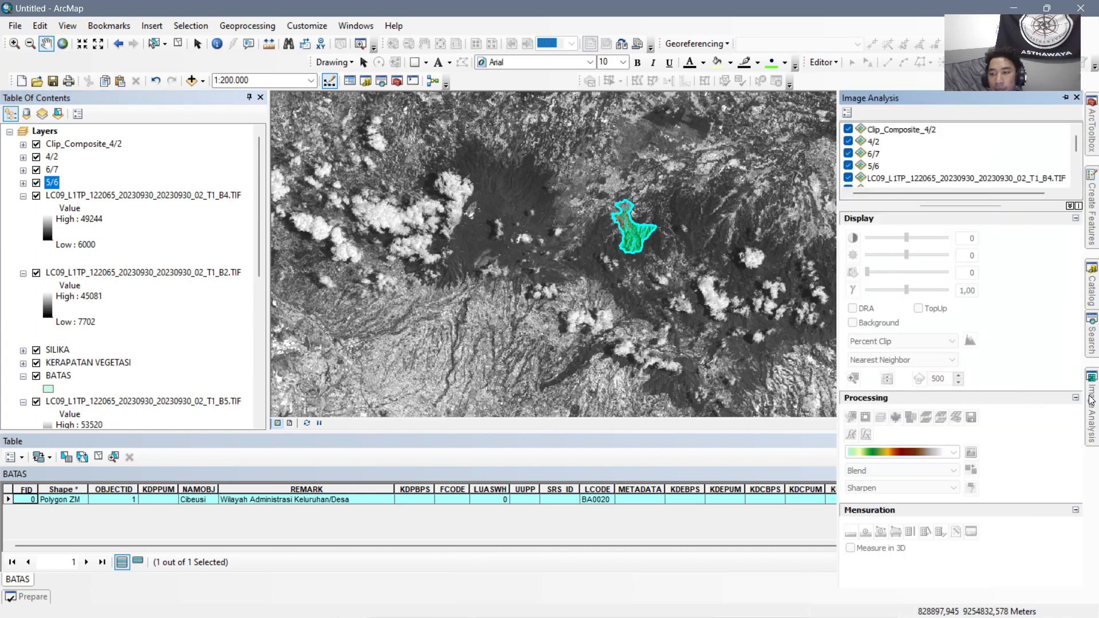
{"action": "left_click", "coordinate": [874, 143]}
{"action": "left_click", "coordinate": [876, 154], "text": "ctrl"}
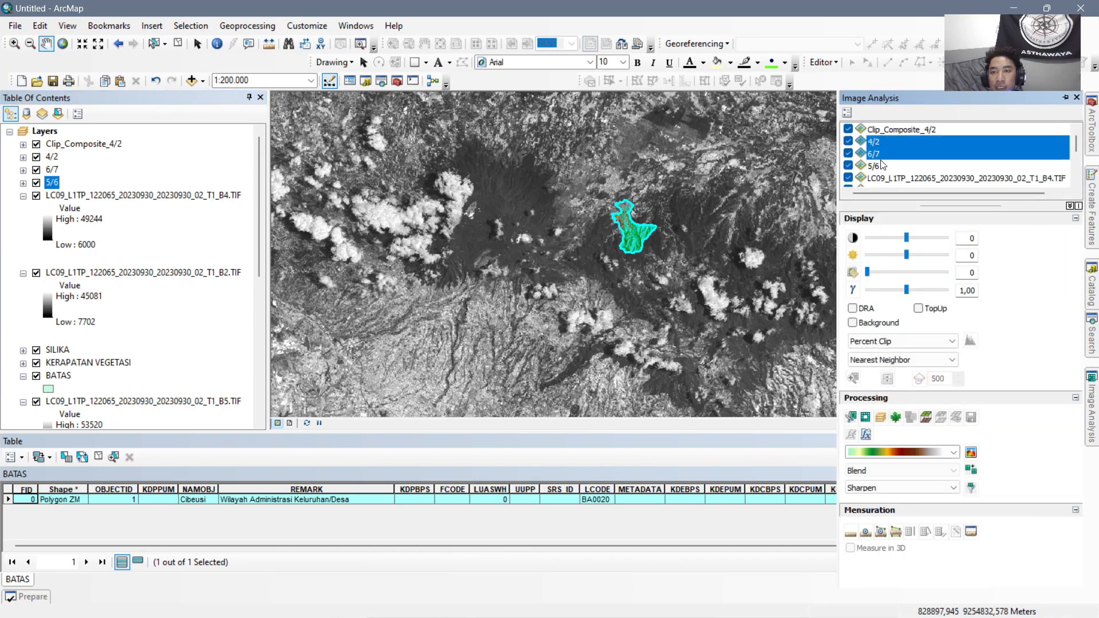
{"action": "left_click", "coordinate": [875, 166], "text": "ctrl"}
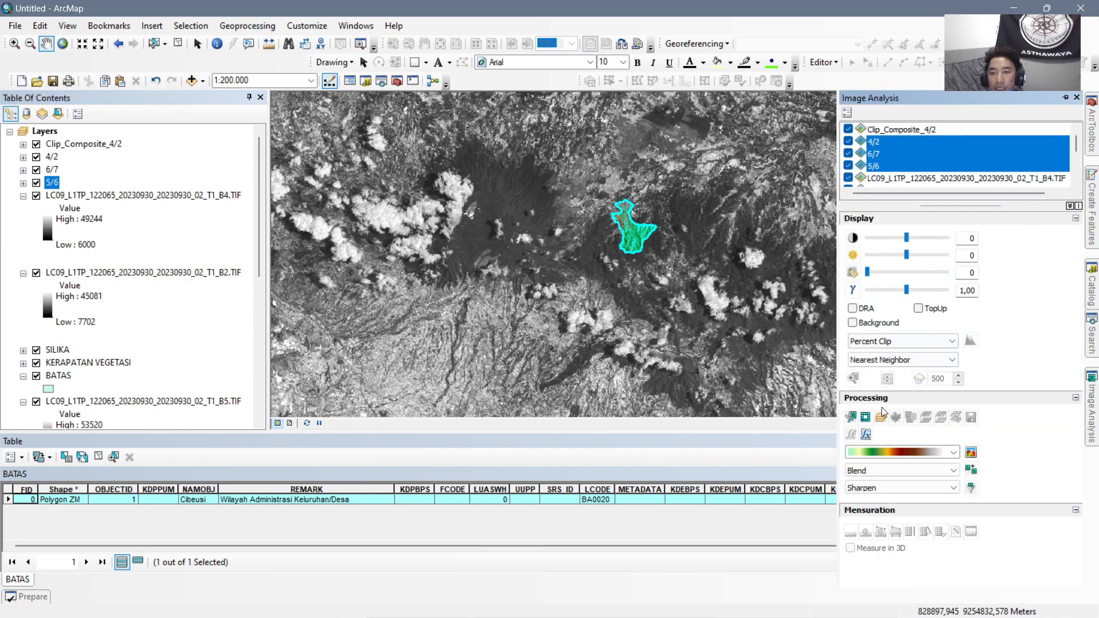
{"action": "left_click", "coordinate": [865, 417]}
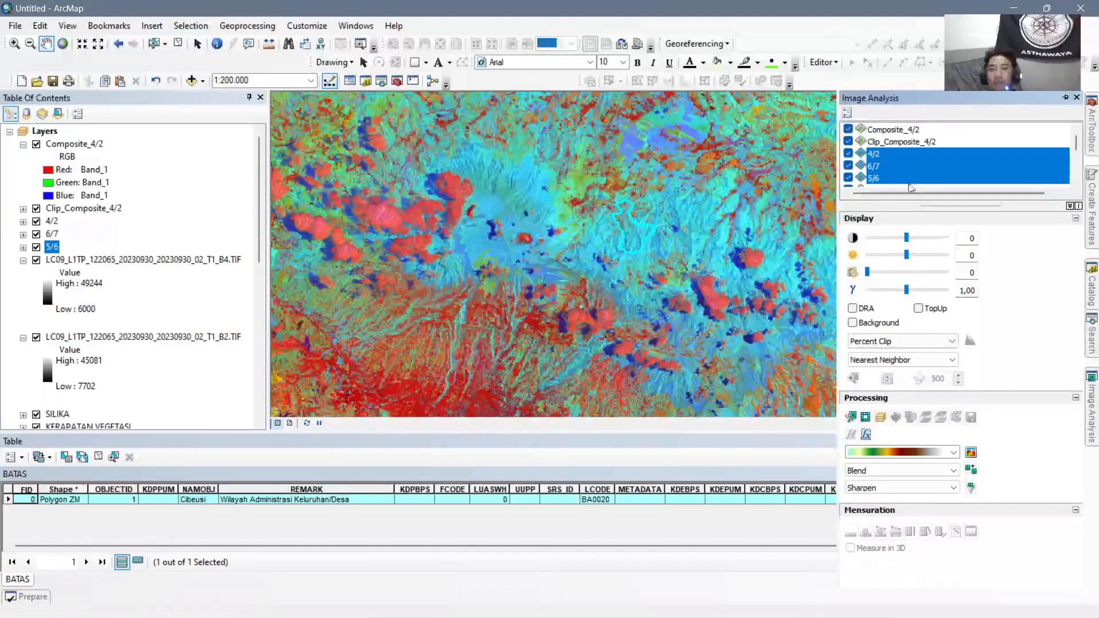
Clip the new Composite_4/2 to the selected Cibeusi boundary and remove the unclipped composite from the map.
{"action": "left_click", "coordinate": [896, 130]}
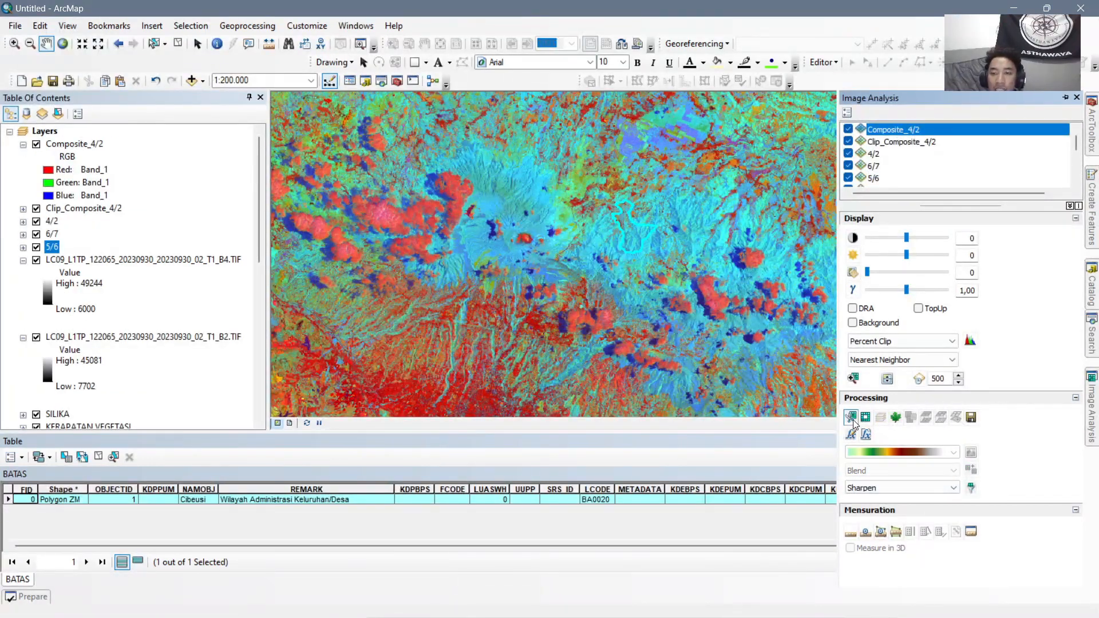
{"action": "left_click", "coordinate": [852, 419]}
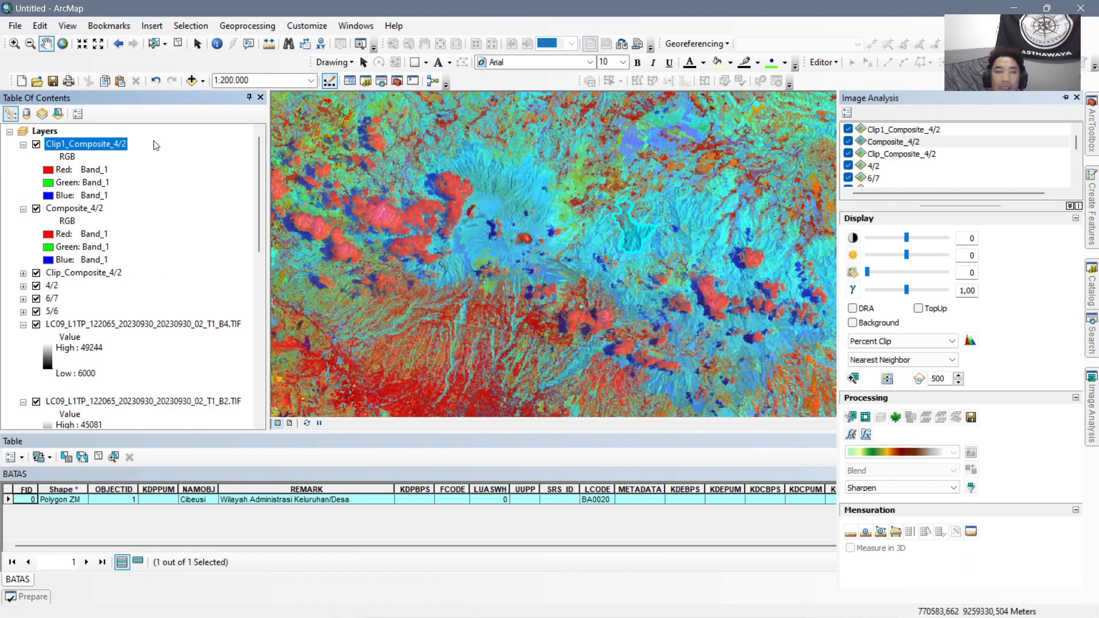
{"action": "right_click", "coordinate": [93, 214]}
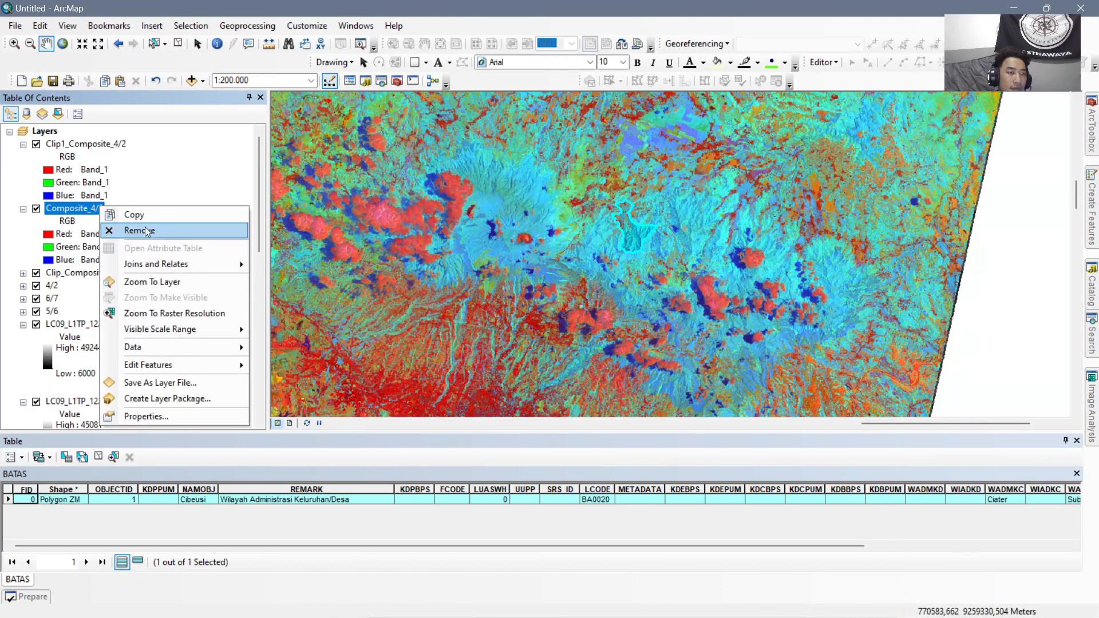
{"action": "left_click", "coordinate": [147, 231]}
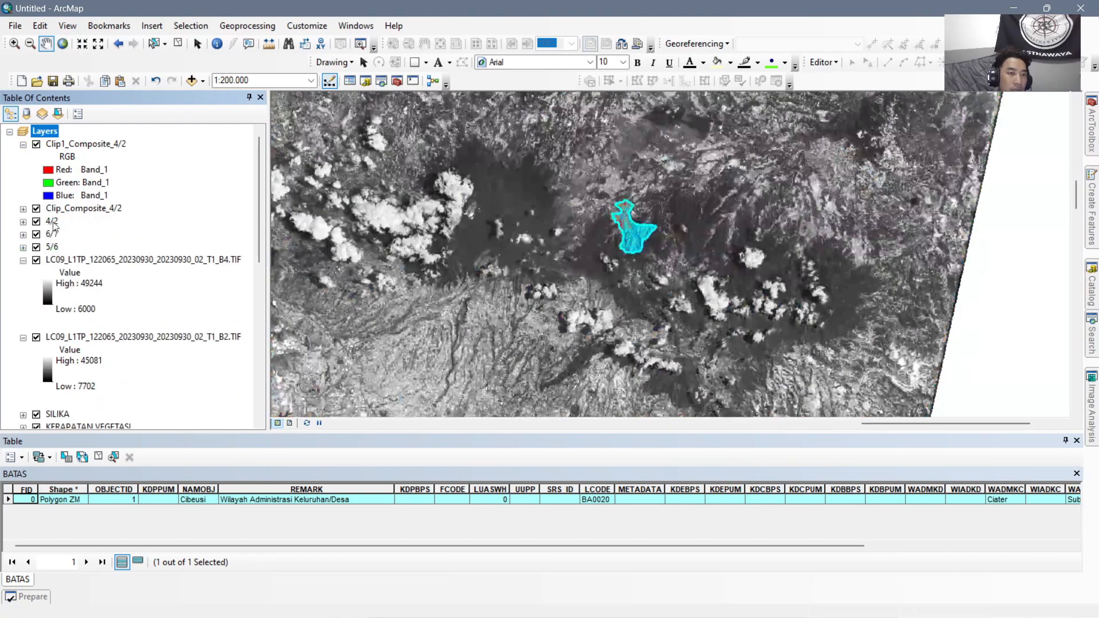
Remove the 4/2, 6/7 and 5/6 ratio layers together with the 20230930 B4 band layer.
{"action": "left_click", "coordinate": [52, 222]}
{"action": "left_click", "coordinate": [65, 260], "text": "ctrl"}
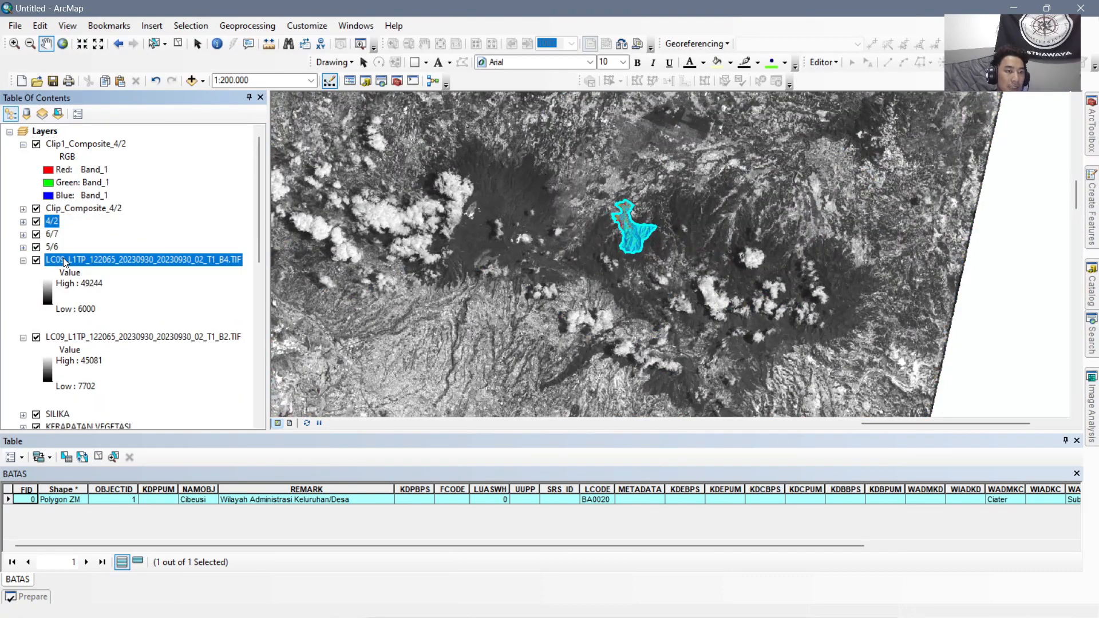
{"action": "left_click", "coordinate": [52, 234], "text": "ctrl"}
{"action": "left_click", "coordinate": [52, 247], "text": "ctrl"}
{"action": "right_click", "coordinate": [55, 247]}
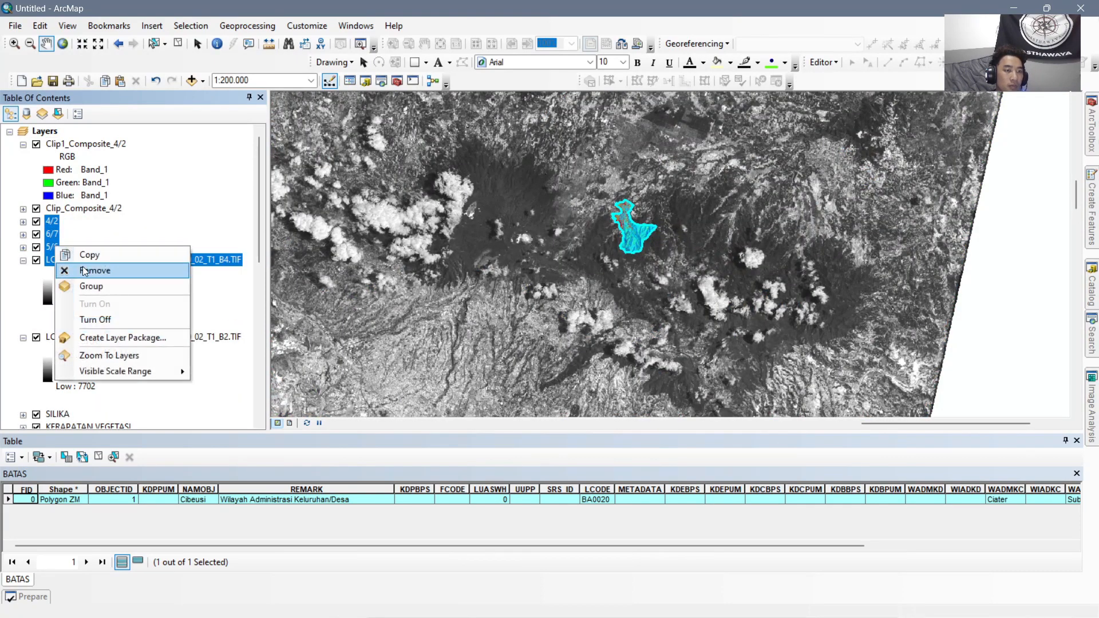
{"action": "left_click", "coordinate": [84, 271]}
Remove the remaining 20230930 Landsat band layers B2, B5, B6, B7 and B8 from the map.
{"action": "left_click", "coordinate": [75, 222]}
{"action": "scroll", "coordinate": [107, 270], "scroll_direction": "down", "scroll_amount": 2}
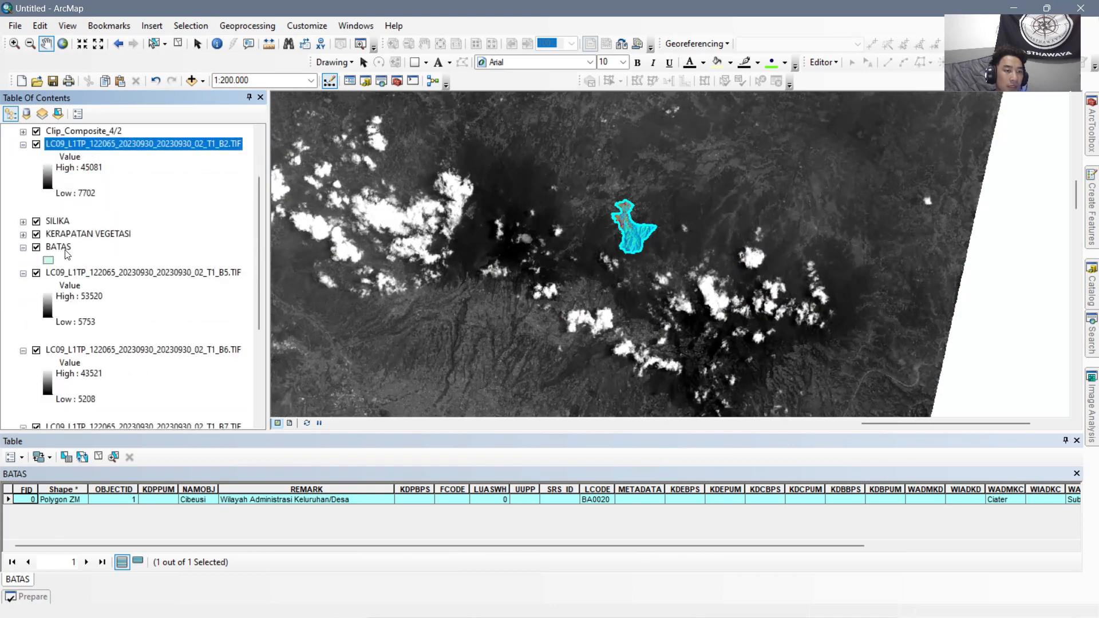
{"action": "right_click", "coordinate": [128, 148]}
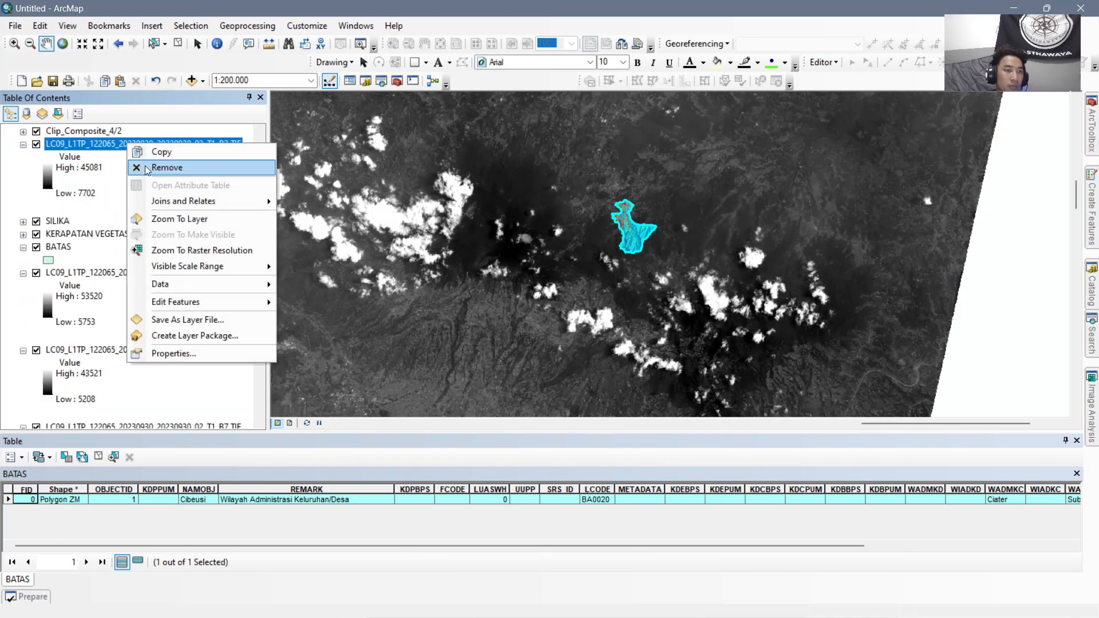
{"action": "left_click", "coordinate": [147, 166]}
{"action": "left_click", "coordinate": [112, 195]}
{"action": "scroll", "coordinate": [117, 229], "scroll_direction": "down", "scroll_amount": 3}
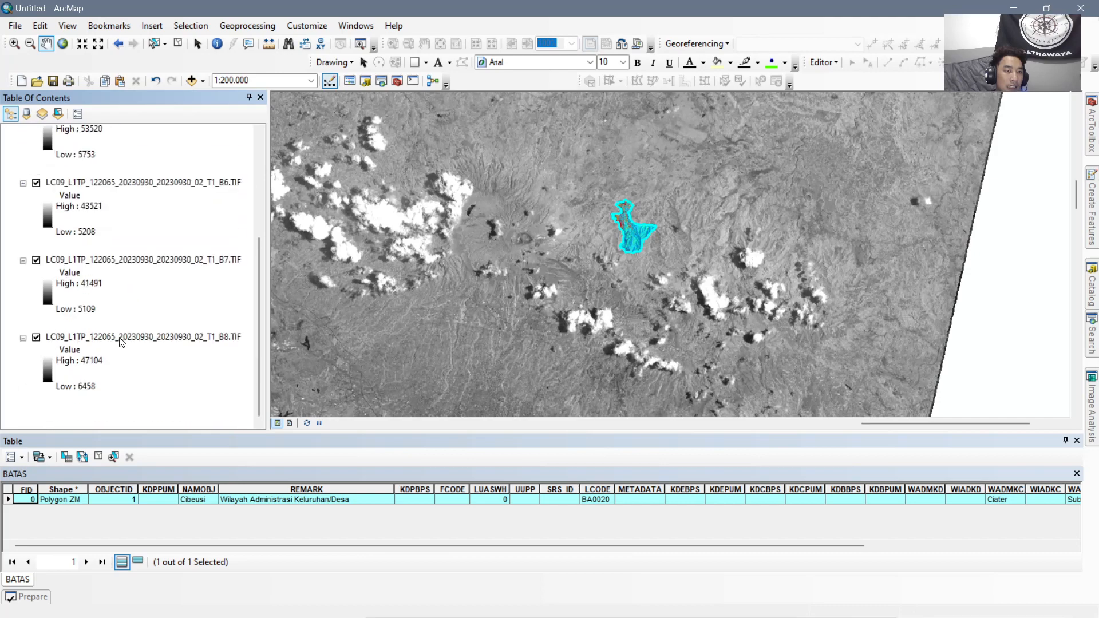
{"action": "left_click", "coordinate": [128, 335], "text": "shift"}
{"action": "right_click", "coordinate": [129, 335]}
{"action": "left_click", "coordinate": [181, 356]}
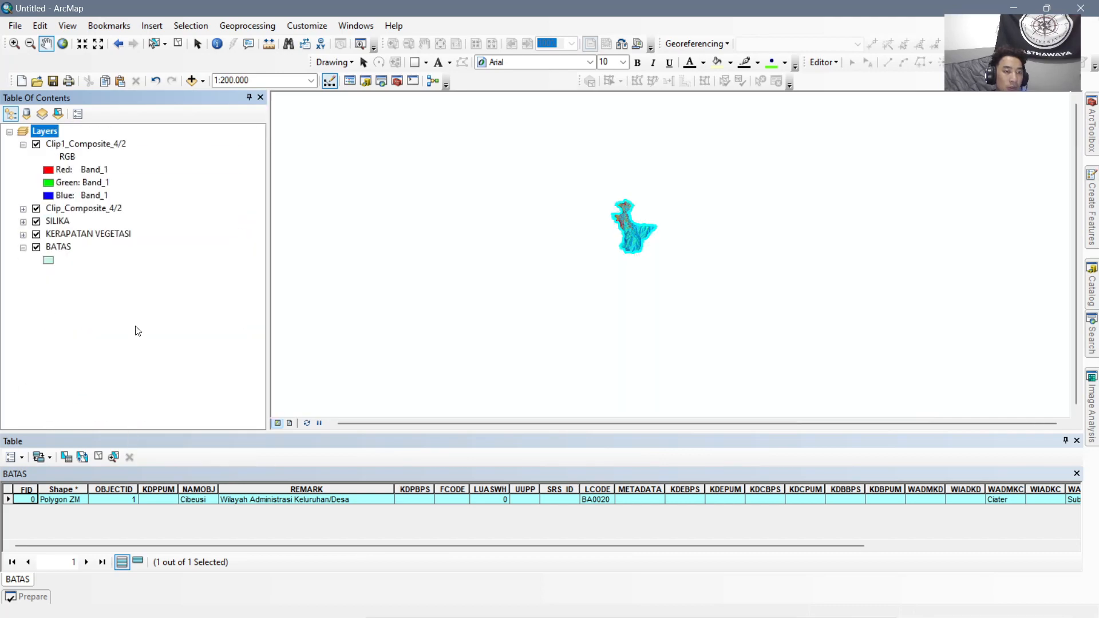
Collapse the legend of Clip1_Composite_4/2 and rename the Clip_Composite_4/2 layer as ALTRASI HIDROTHERMAL.
{"action": "left_click", "coordinate": [23, 144]}
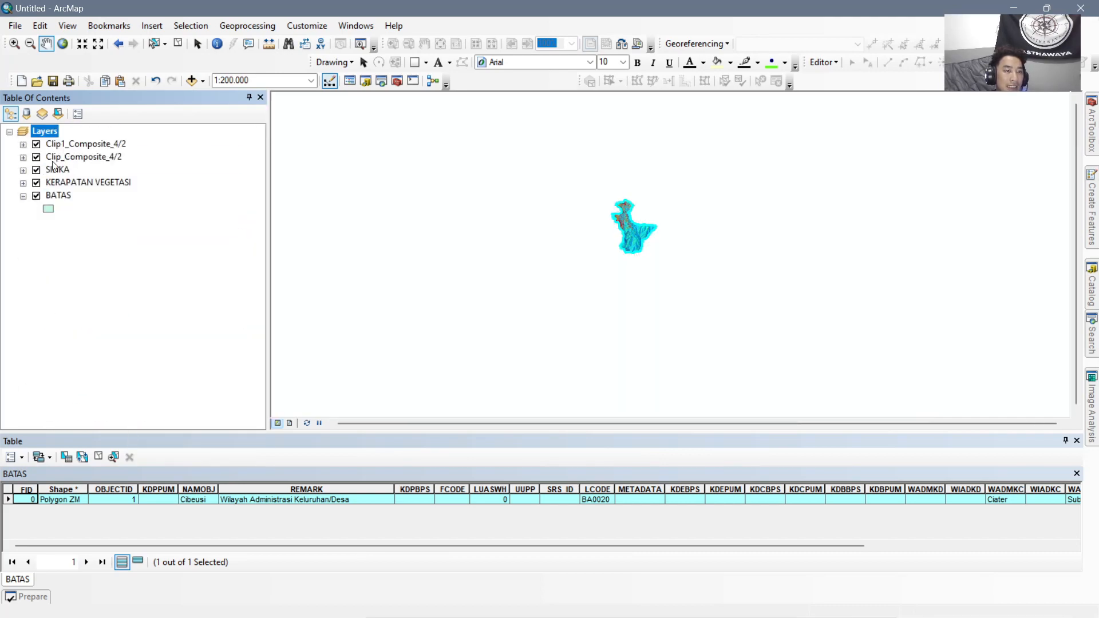
{"action": "left_click", "coordinate": [95, 158]}
{"action": "double_click", "coordinate": [96, 163]}
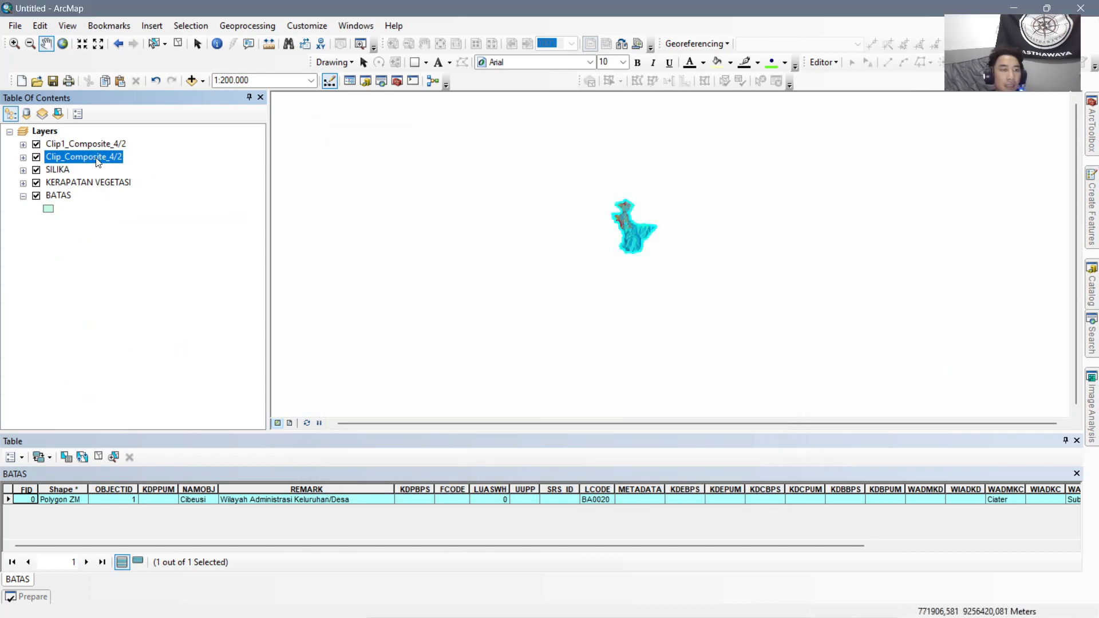
{"action": "left_click", "coordinate": [99, 159]}
{"action": "type", "text": "AL"}
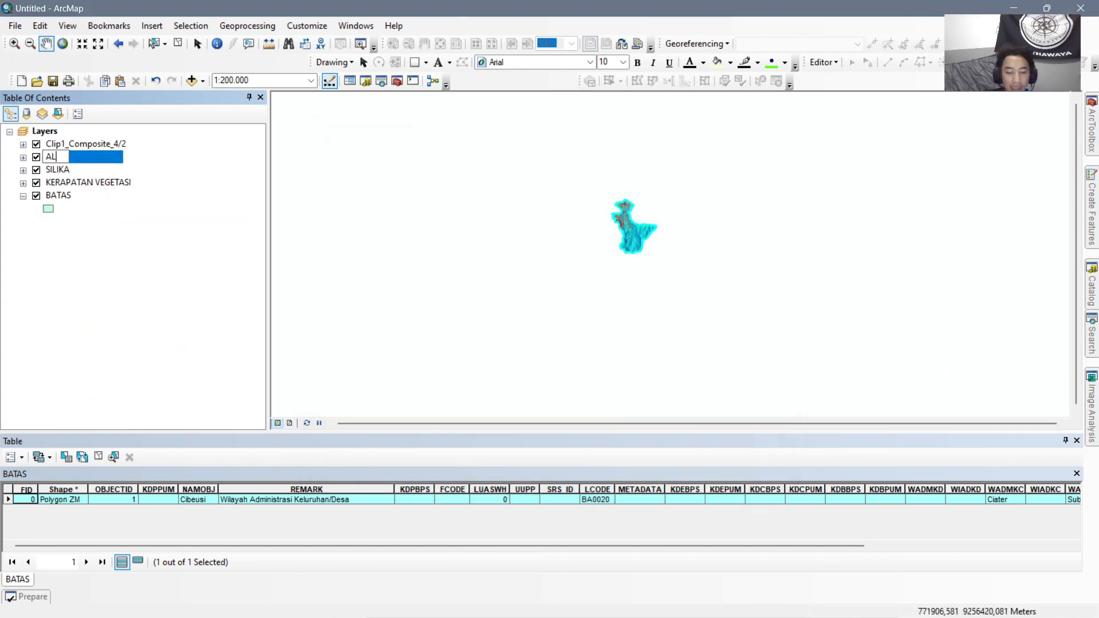
{"action": "type", "text": "TRASI HIDROTHERMAL"}
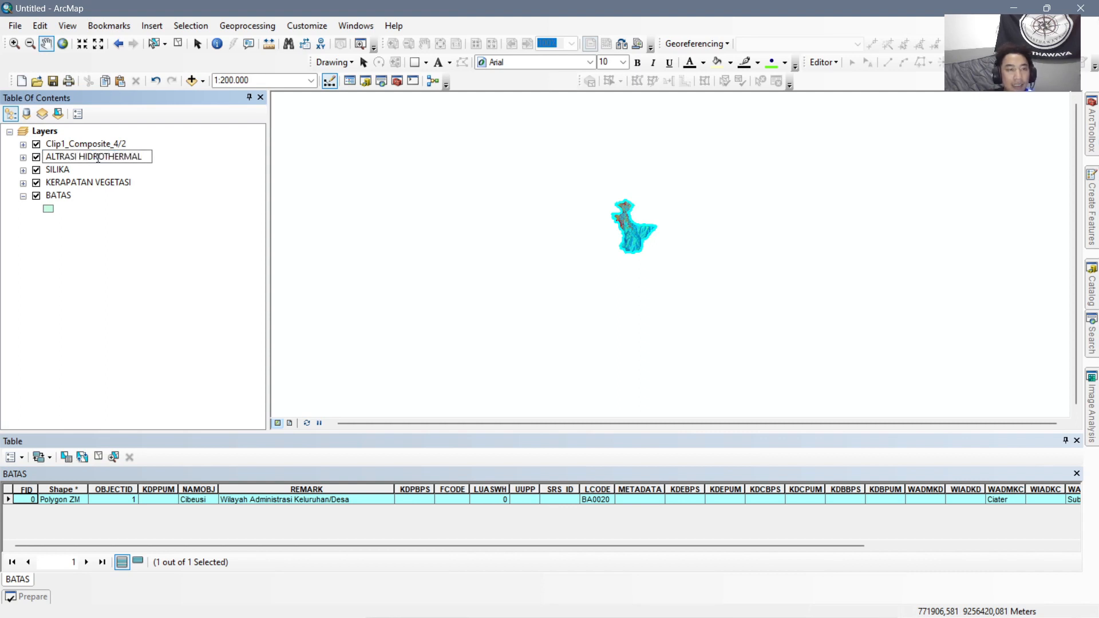
{"action": "key", "text": "Return"}
Rename the Clip1_Composite_4/2 layer as DENSITY STY.
{"action": "left_click", "coordinate": [101, 143]}
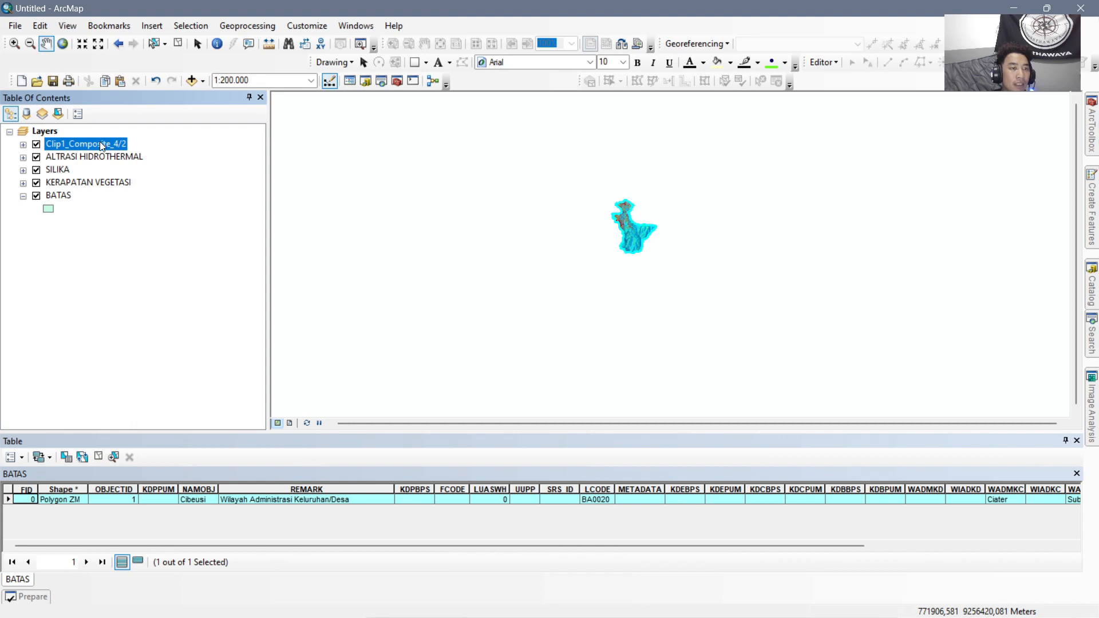
{"action": "left_click", "coordinate": [100, 143]}
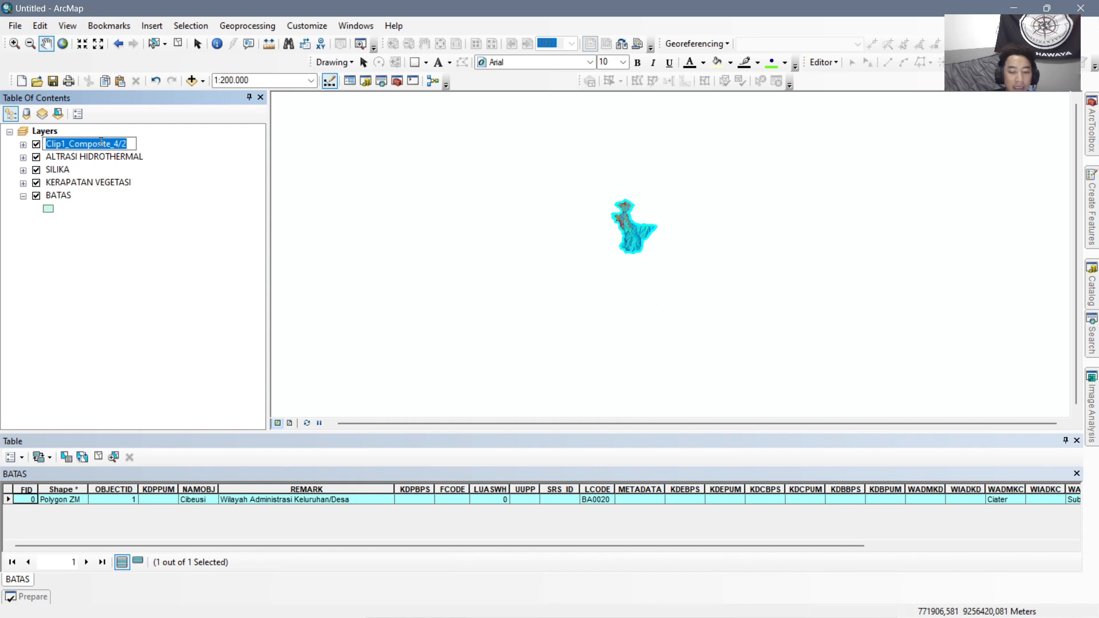
{"action": "type", "text": "DE"}
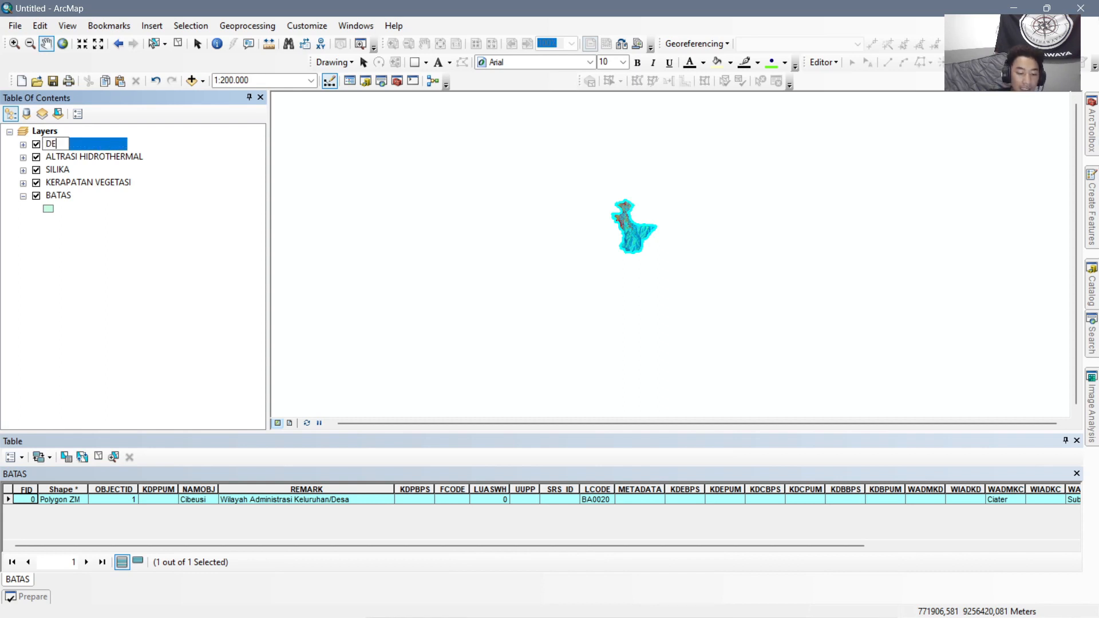
{"action": "type", "text": "NSITY"}
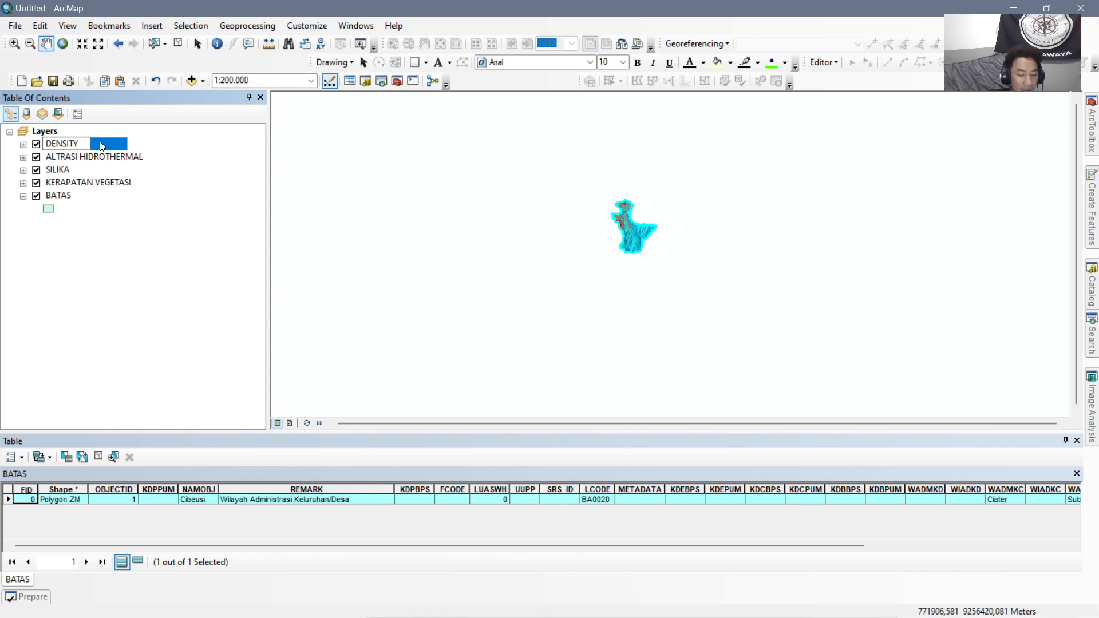
{"action": "type", "text": " STY"}
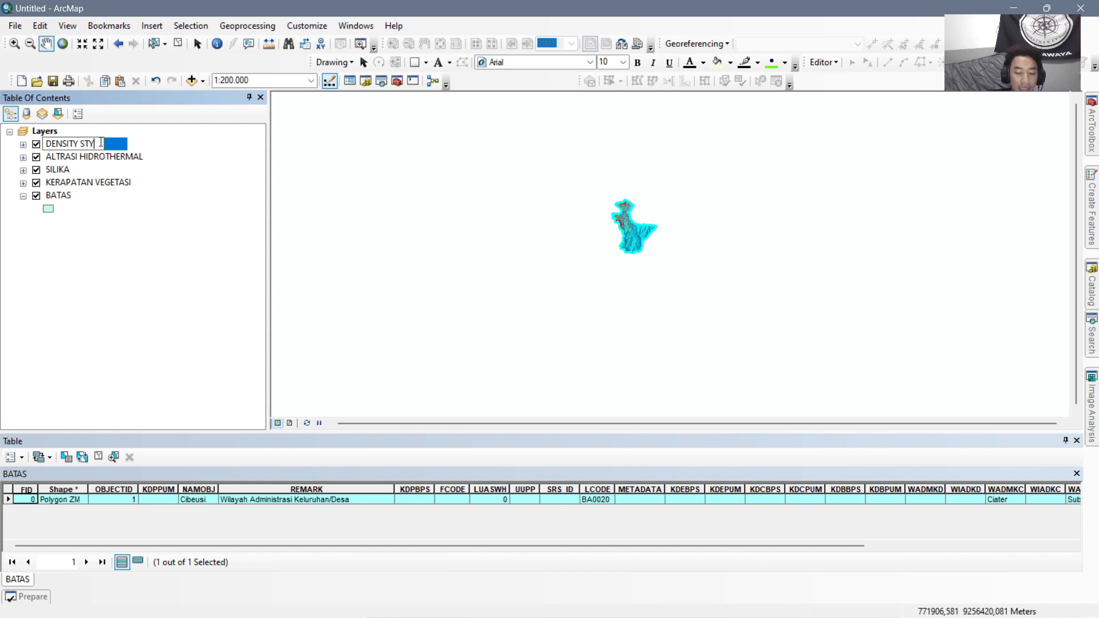
{"action": "type", "text": "LE"}
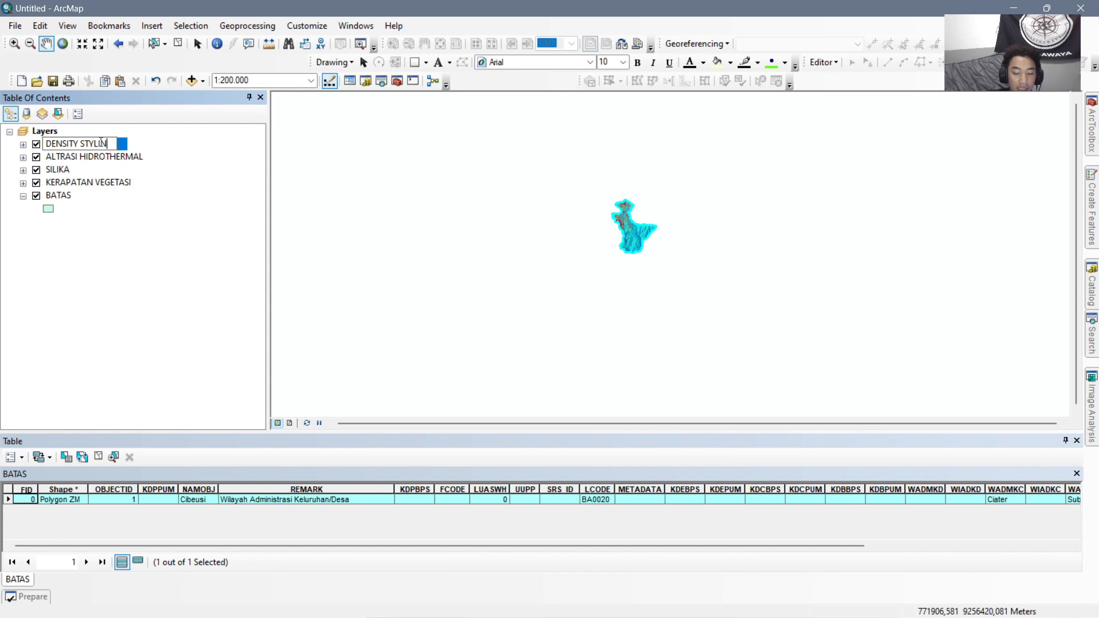
{"action": "key", "text": "BackSpace"}
{"action": "key", "text": "BackSpace"}
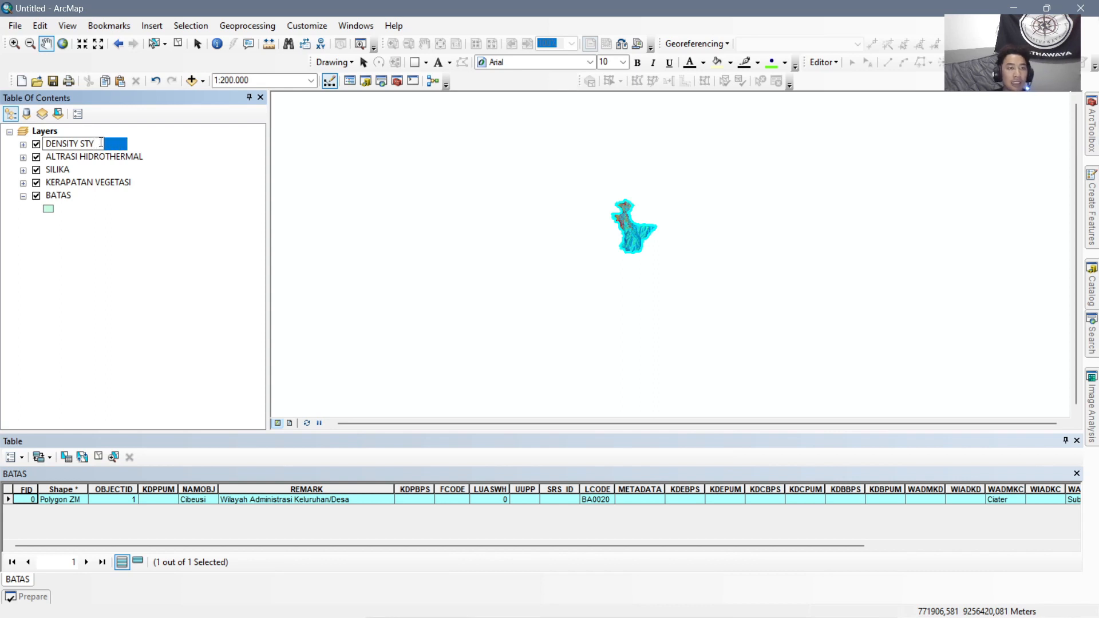
{"action": "key", "text": "Return"}
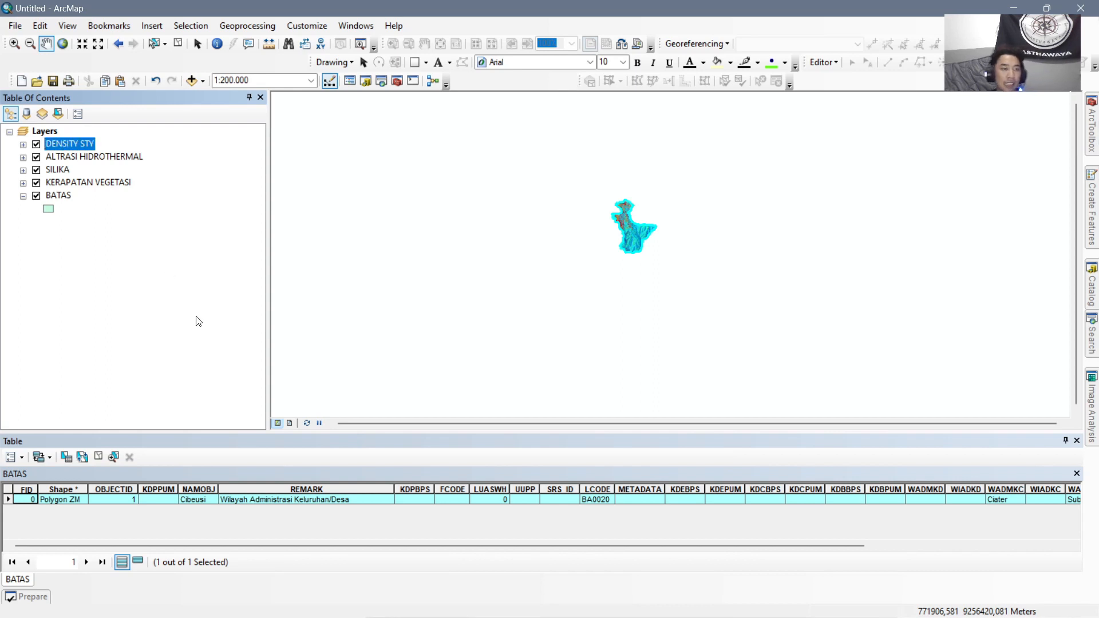
Auto-hide the attribute table and turn off the DENSITY STY, ALTRASI HIDROTHERMAL and SILIKA layers, leaving KERAPATAN VEGETASI displayed.
{"action": "left_click", "coordinate": [1066, 442]}
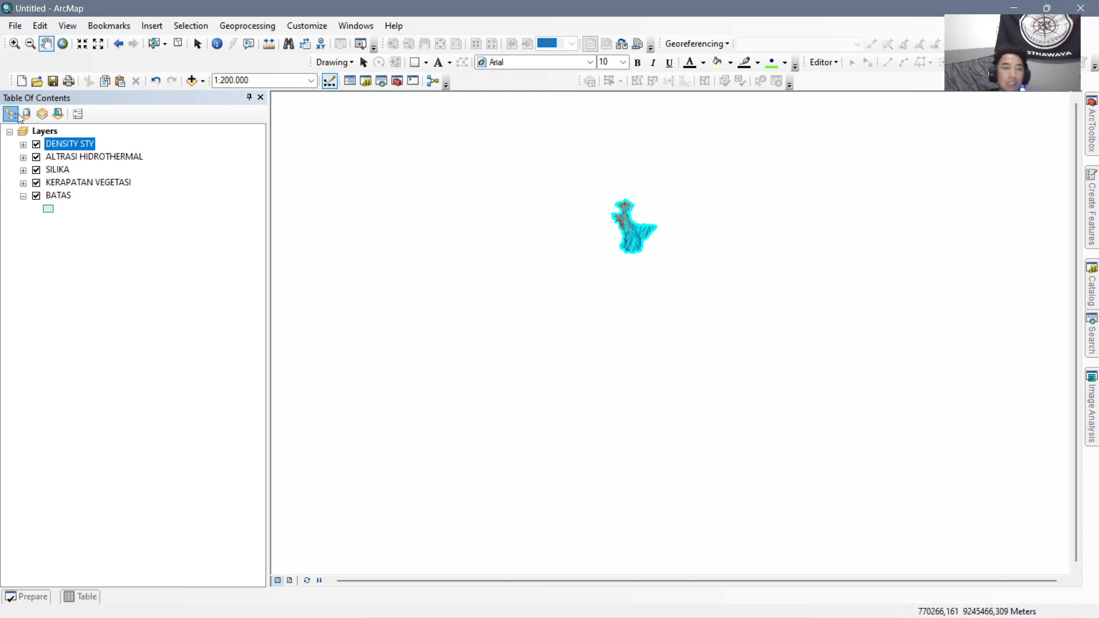
{"action": "scroll", "coordinate": [687, 311], "scroll_direction": "up", "scroll_amount": 5}
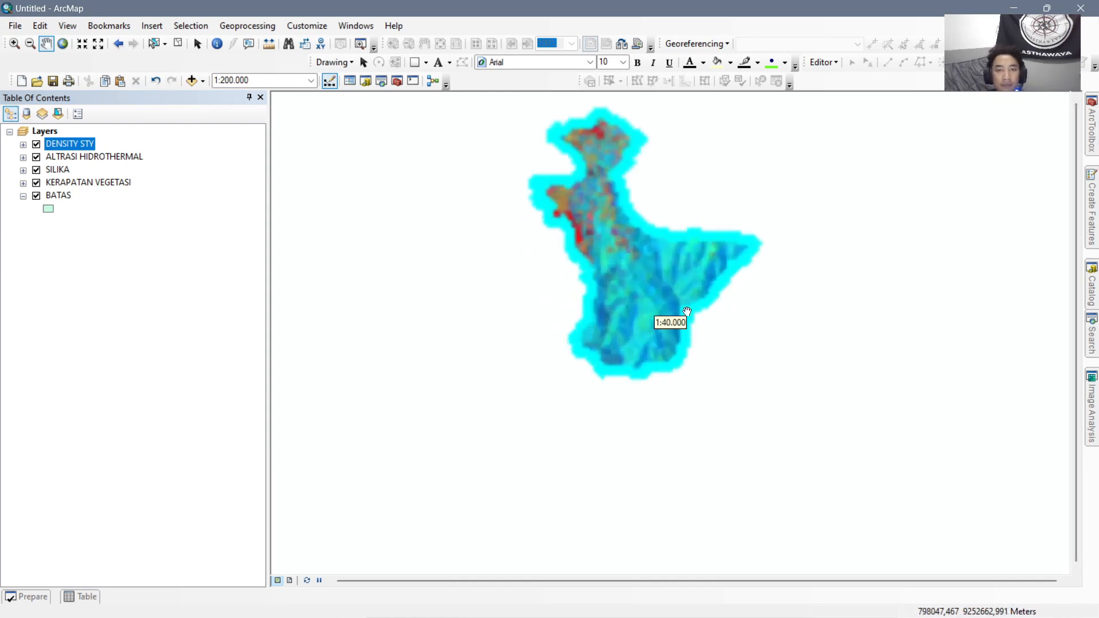
{"action": "left_click", "coordinate": [36, 144]}
{"action": "left_click", "coordinate": [37, 158]}
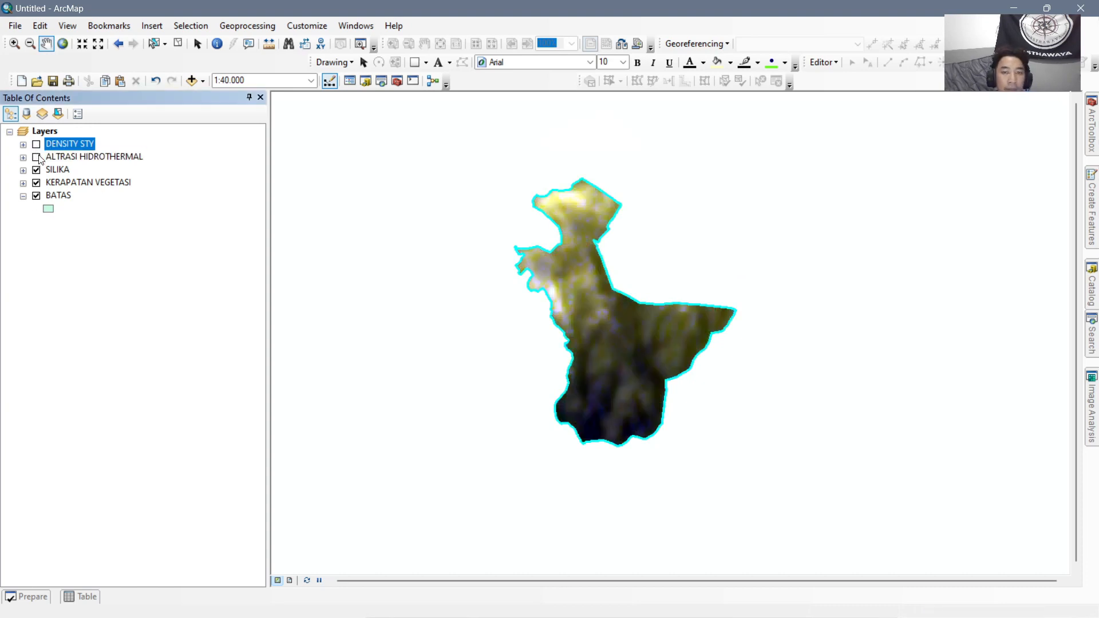
{"action": "left_click", "coordinate": [68, 181]}
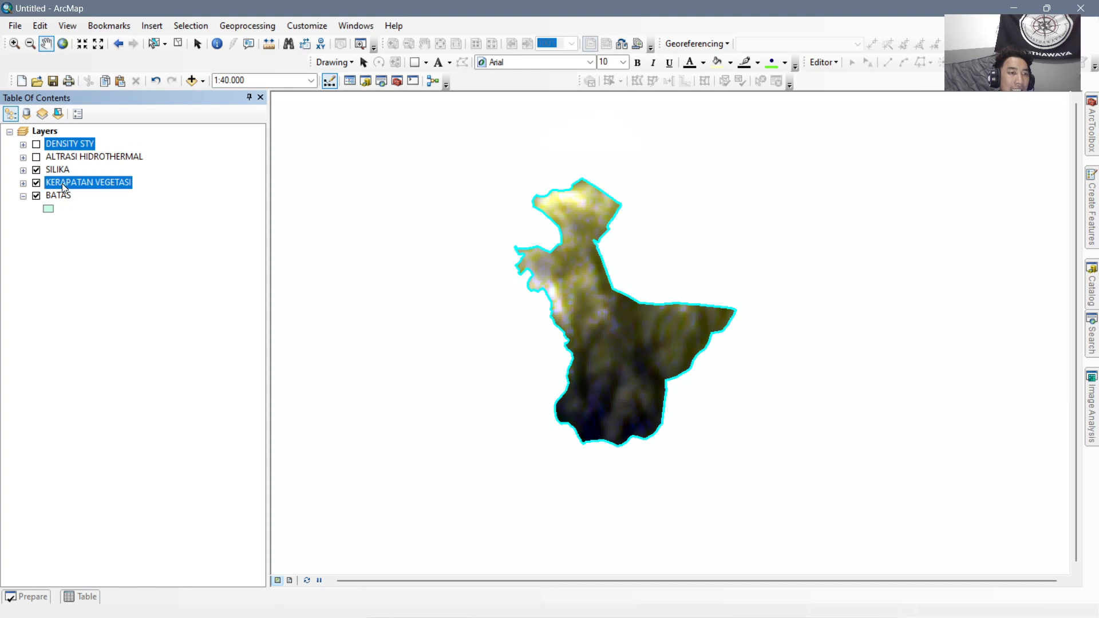
{"action": "left_click", "coordinate": [37, 170]}
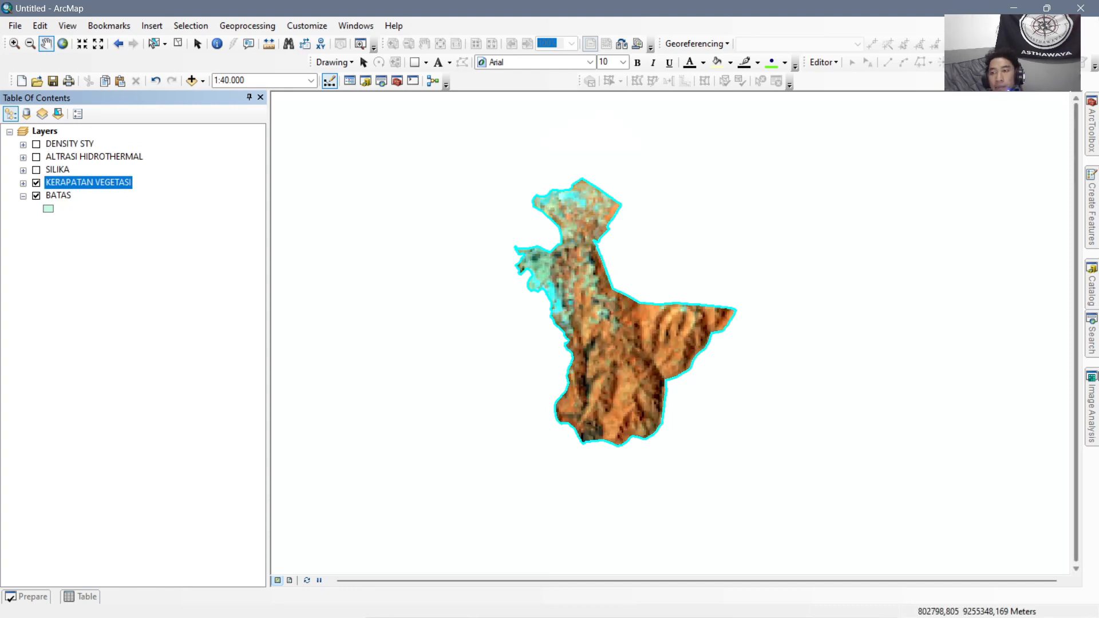
Add the 20231016 Landsat band raster LC09_L1TP_122065_20231016_20231016_02_T1_B8.TIF and move it below the BATAS layer.
{"action": "left_click", "coordinate": [1091, 338]}
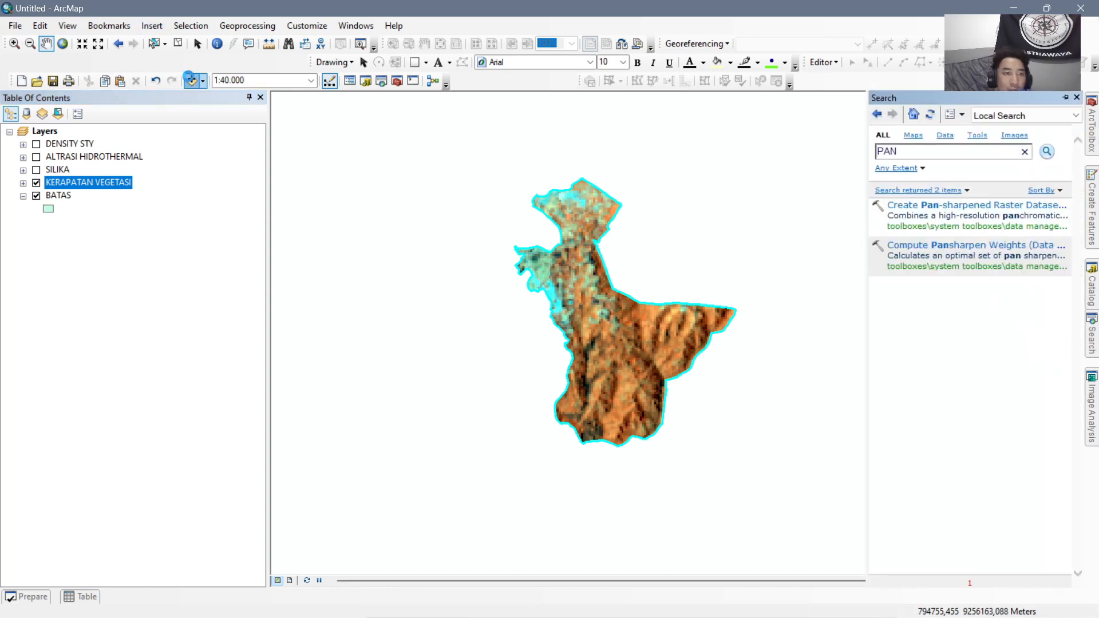
{"action": "left_click", "coordinate": [190, 80]}
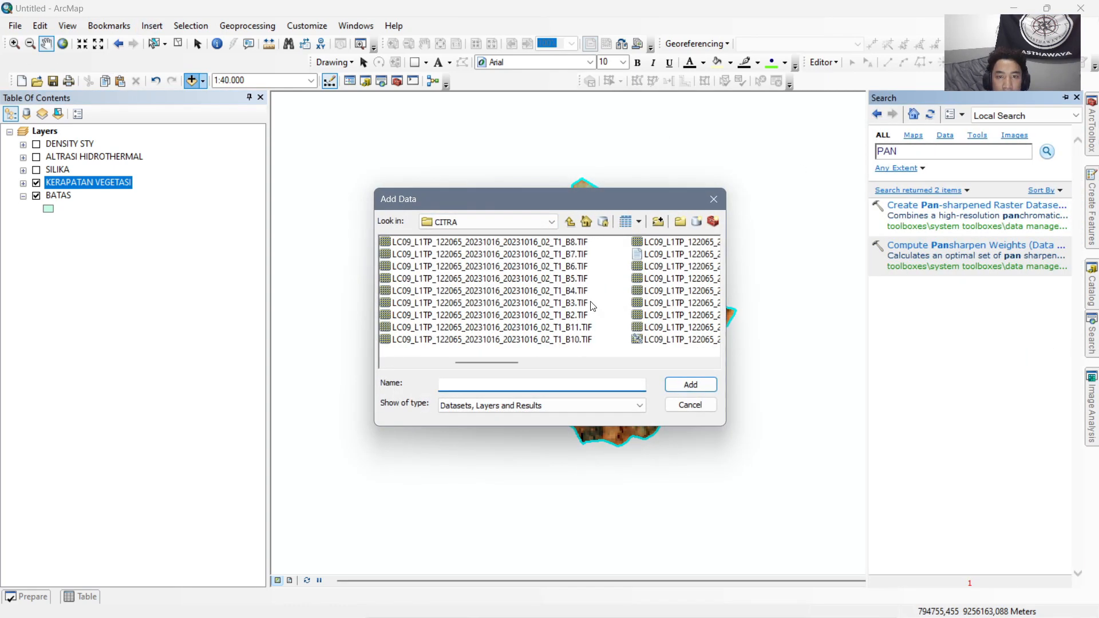
{"action": "left_click", "coordinate": [572, 242]}
{"action": "left_click", "coordinate": [690, 385]}
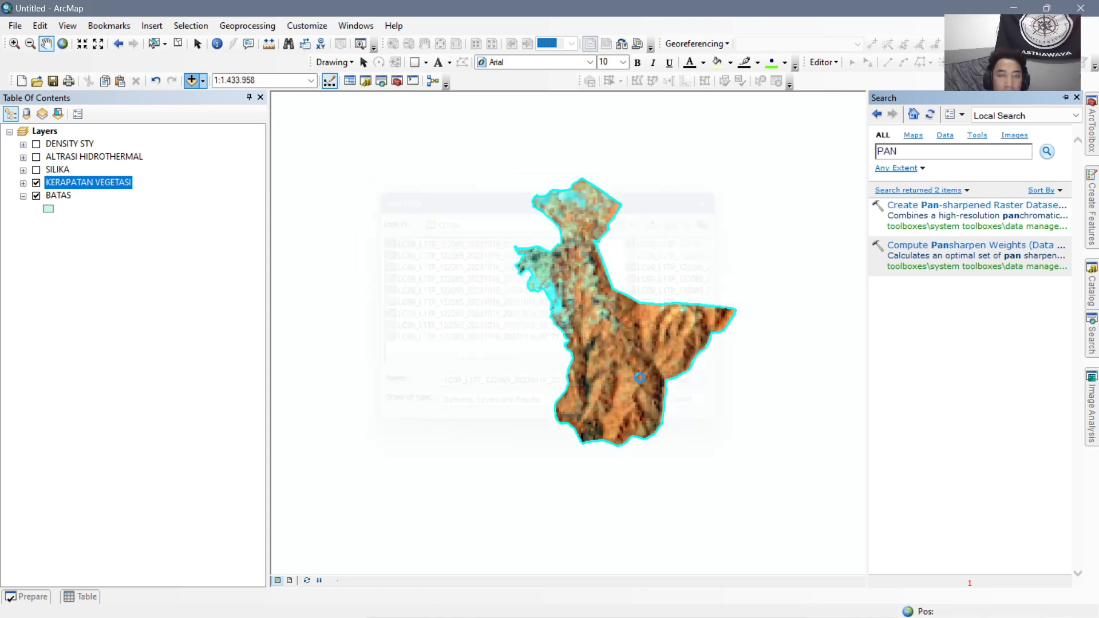
{"action": "left_click_drag", "start_coordinate": [88, 147], "coordinate": [78, 261]}
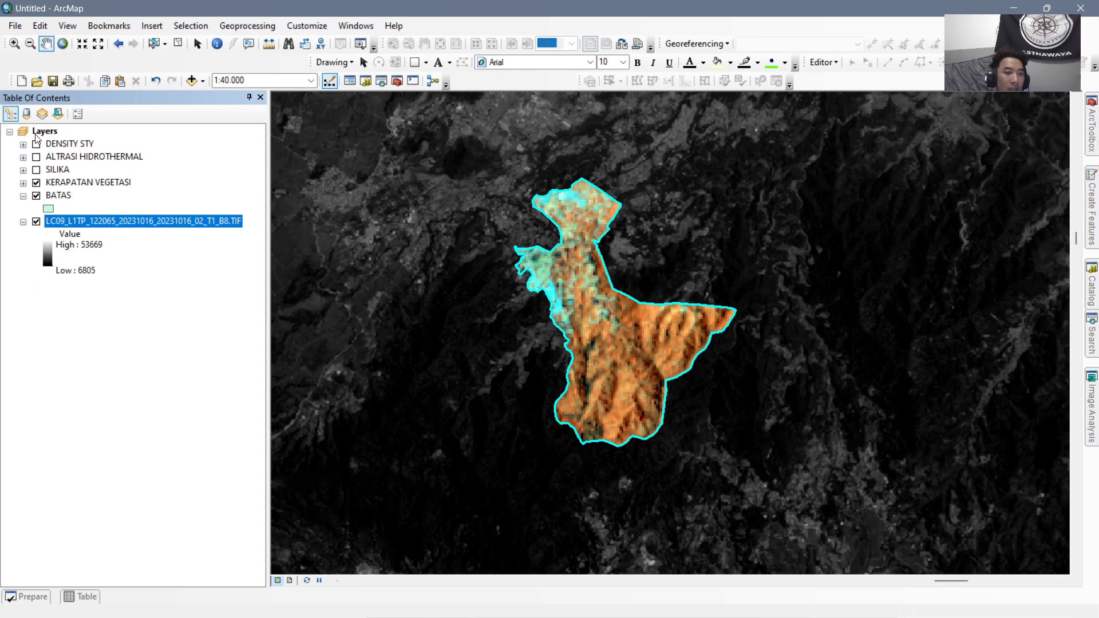
Create a pan-sharpened raster from KERAPATAN VEGETASI, using LC09_L1TP_122065_20231016_20231016_02_T1_B8.TIF as the panchromatic image and the Esri sharpening type.
{"action": "left_click", "coordinate": [55, 185]}
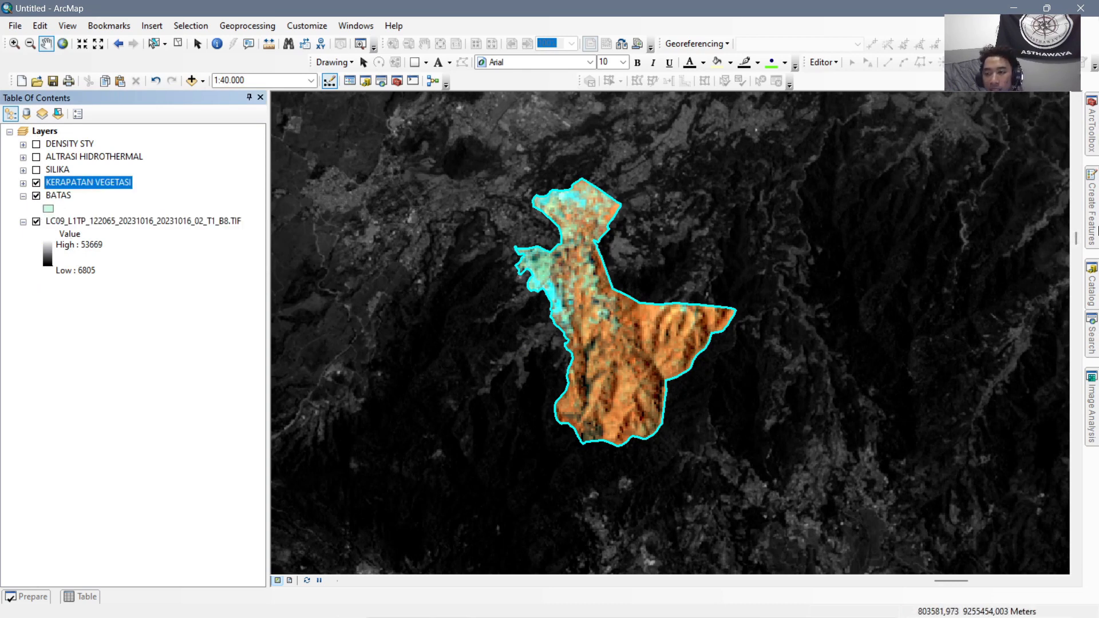
{"action": "left_click", "coordinate": [1094, 314]}
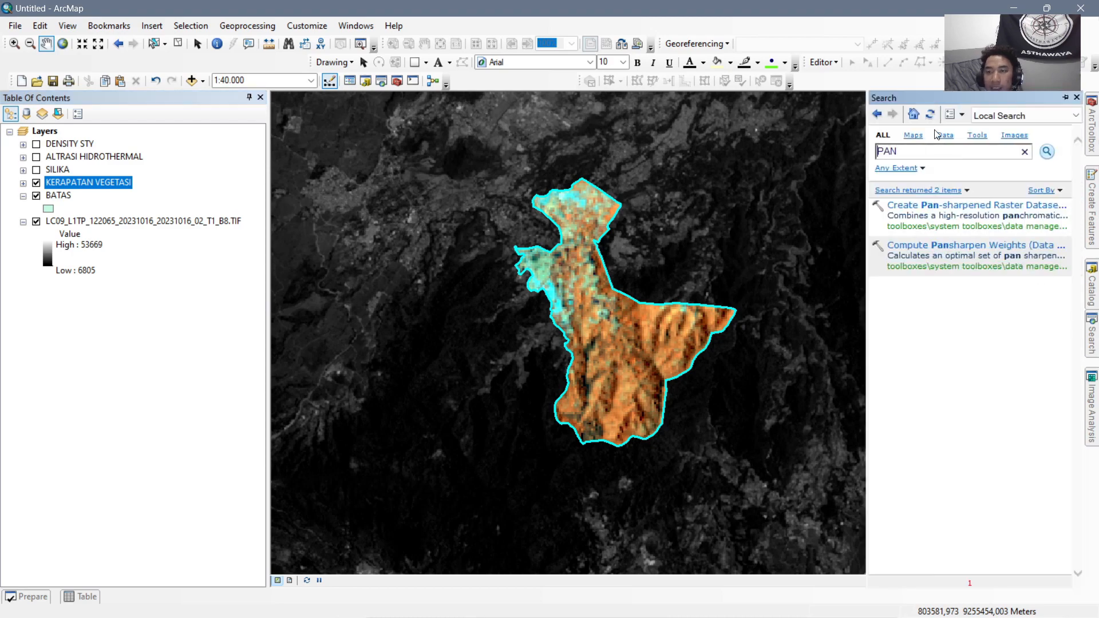
{"action": "left_click", "coordinate": [953, 206]}
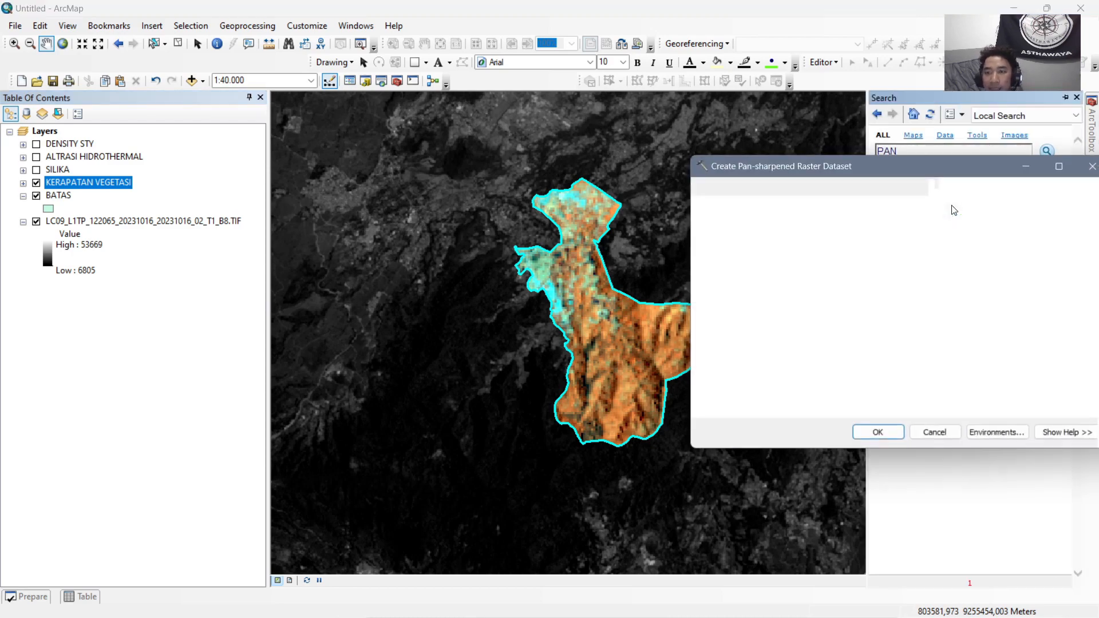
{"action": "left_click", "coordinate": [1057, 206]}
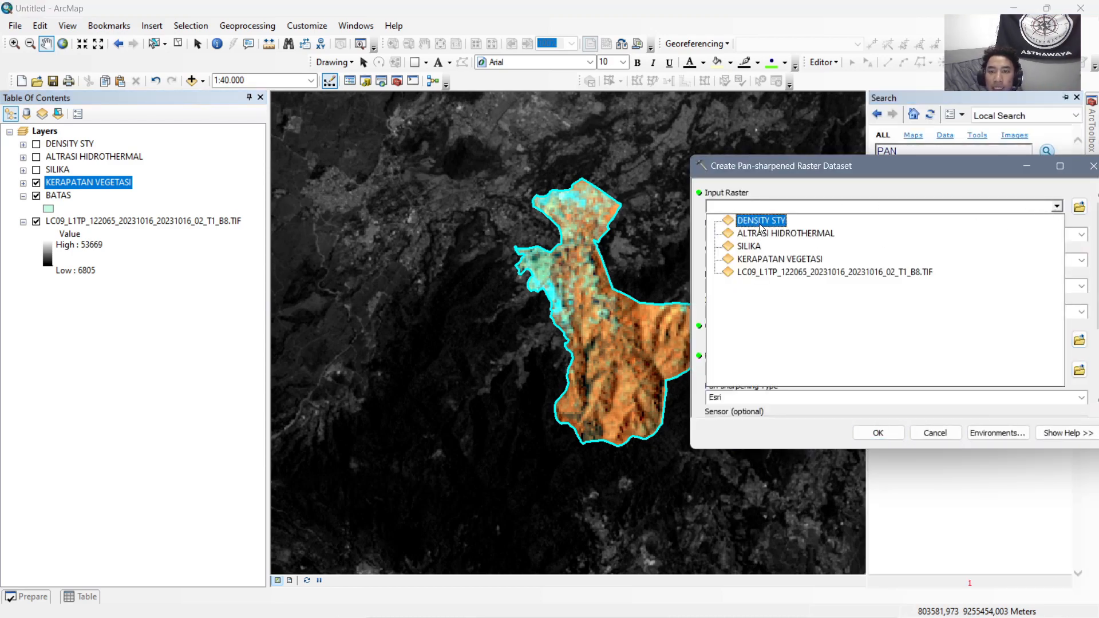
{"action": "left_click", "coordinate": [781, 256]}
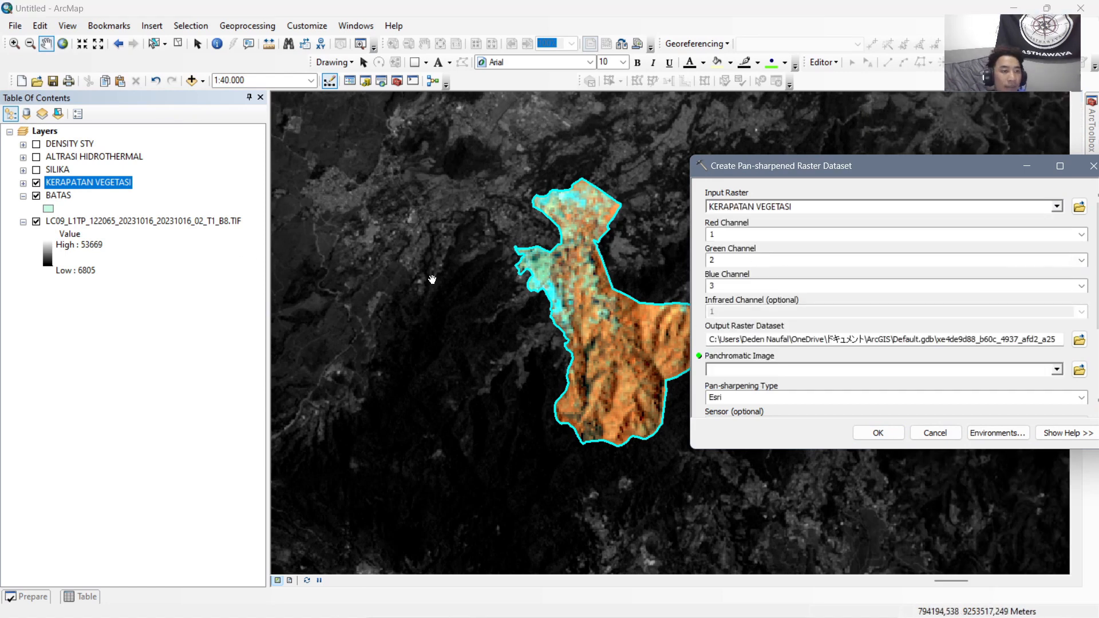
{"action": "left_click", "coordinate": [1057, 370]}
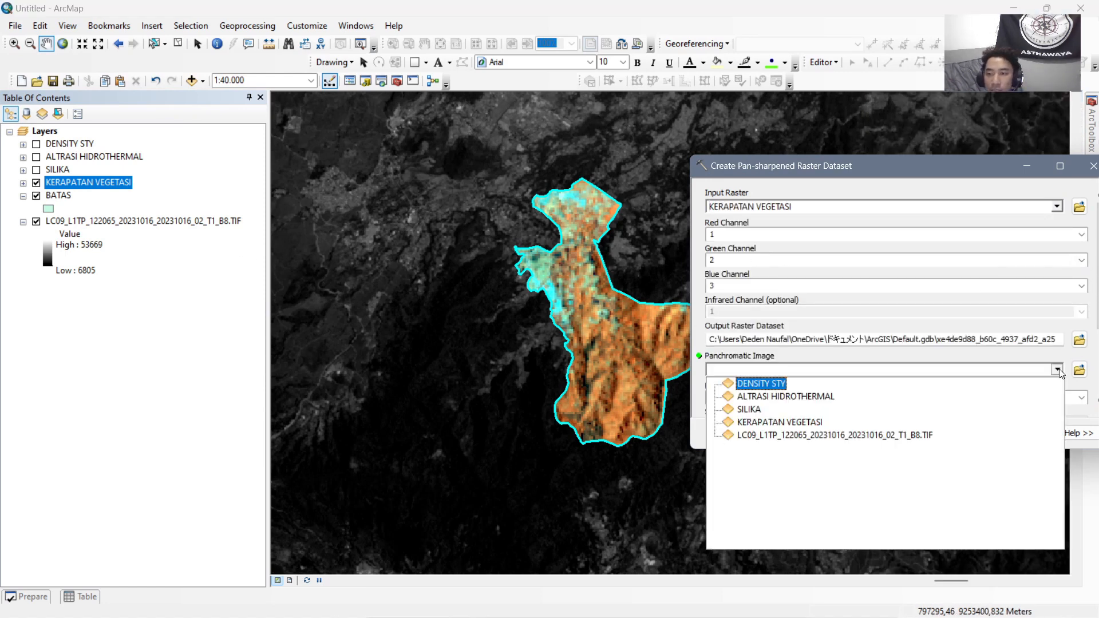
{"action": "left_click", "coordinate": [779, 428]}
{"action": "left_click", "coordinate": [873, 430]}
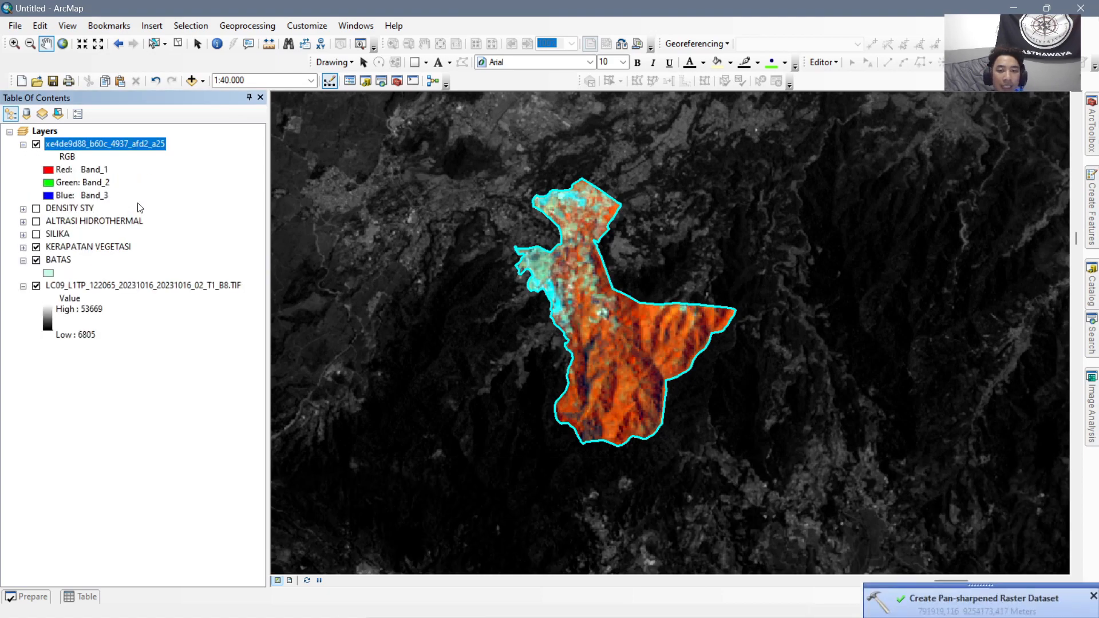
Move the new pan-sharpened layer directly above KERAPATAN VEGETASI and rename it as KERAPATAN VEGETASI.
{"action": "left_click_drag", "start_coordinate": [82, 148], "coordinate": [89, 241]}
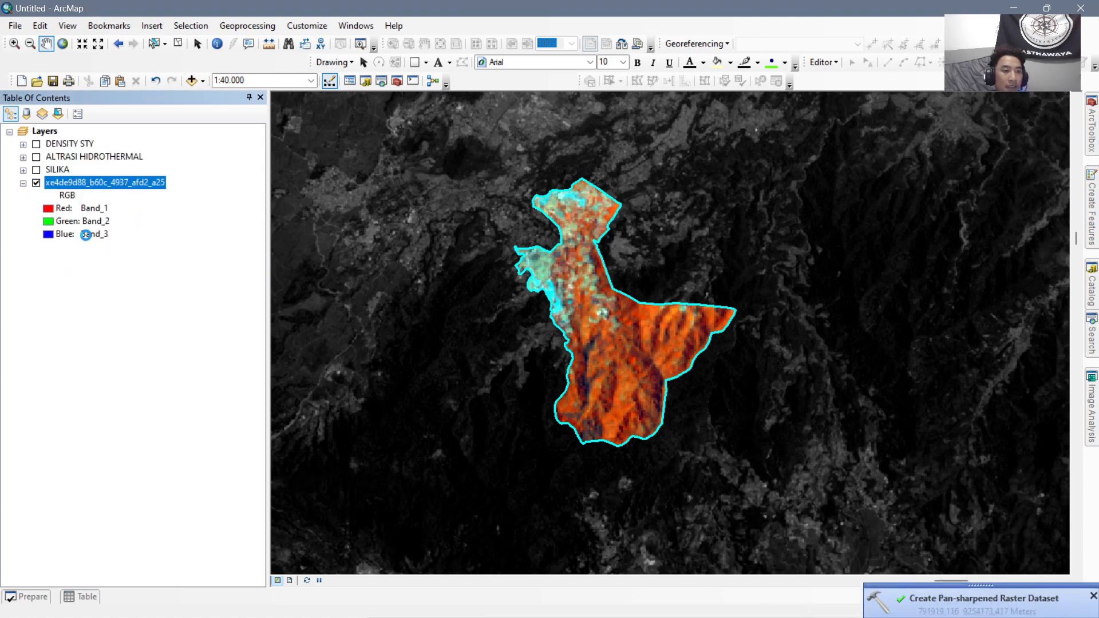
{"action": "left_click", "coordinate": [145, 184]}
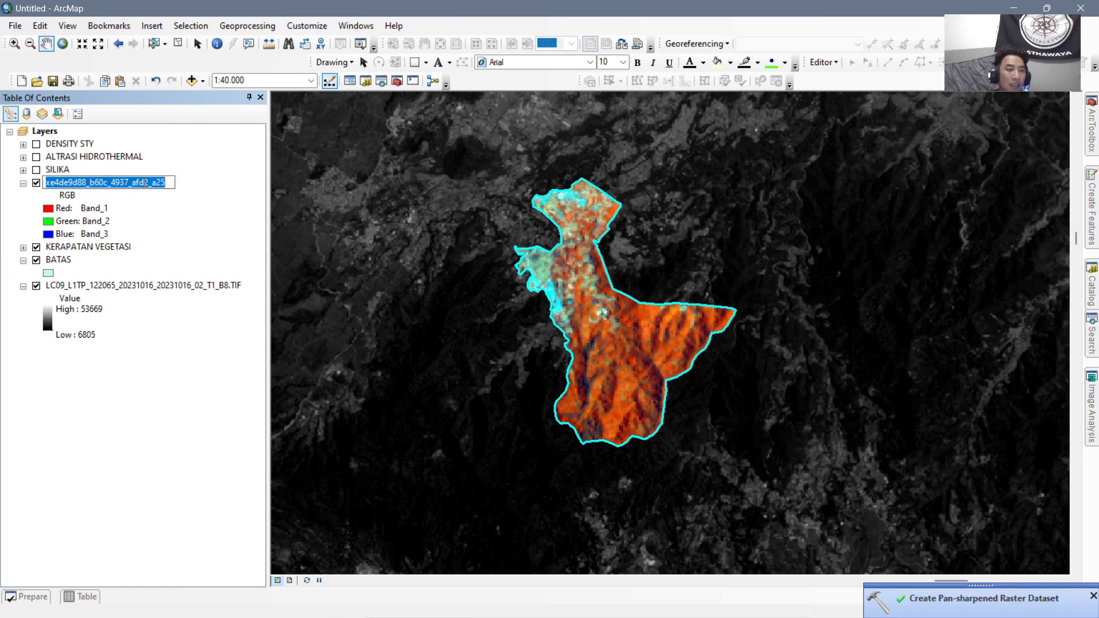
{"action": "type", "text": "KERAPATA"}
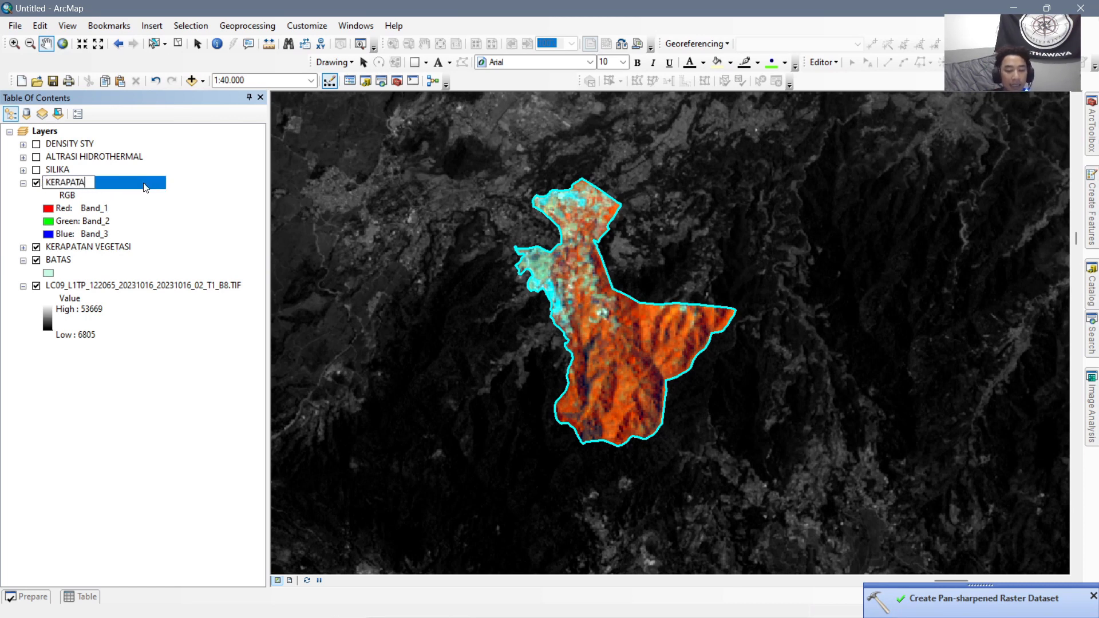
{"action": "type", "text": "N VEGETASI"}
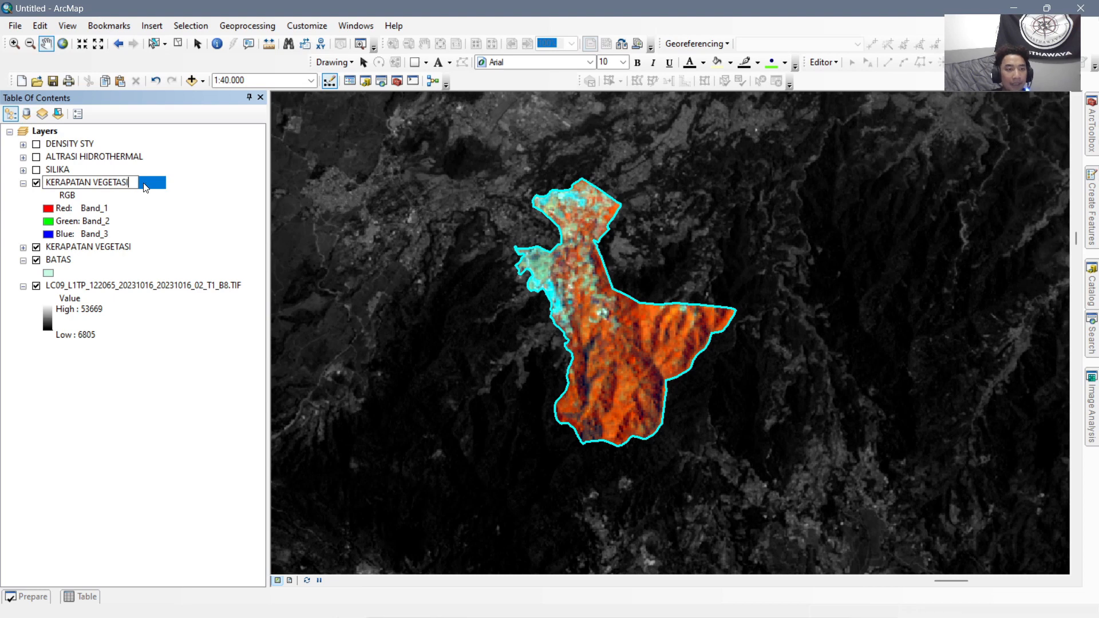
{"action": "key", "text": "Return"}
Remove the original unsharpened KERAPATAN VEGETASI layer, then display SILIKA instead of the pan-sharpened vegetation layer.
{"action": "right_click", "coordinate": [106, 247]}
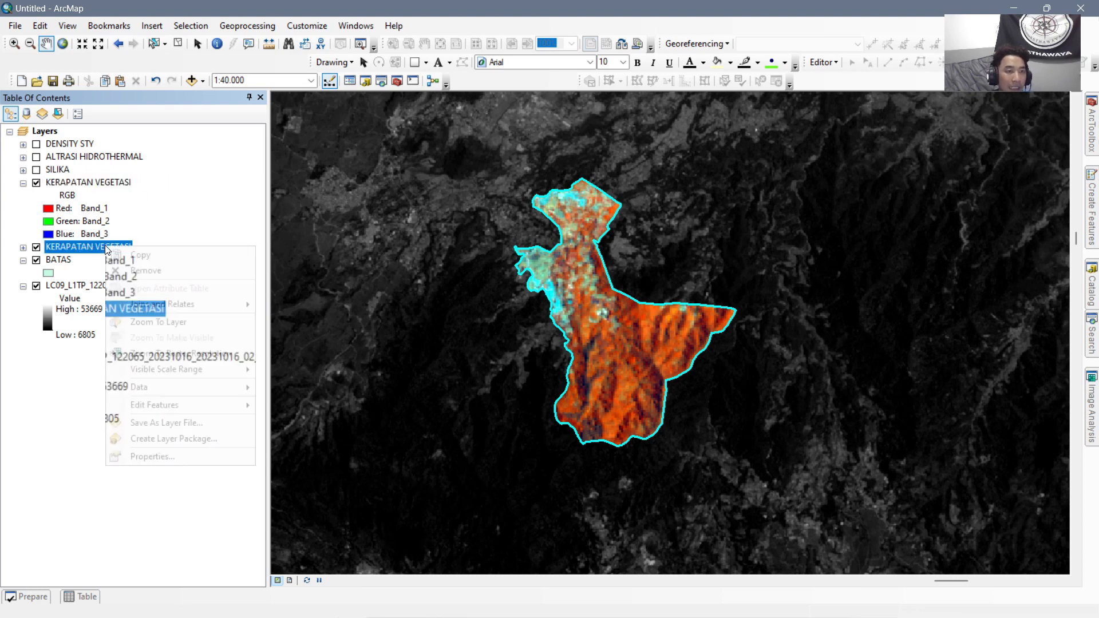
{"action": "left_click", "coordinate": [163, 270]}
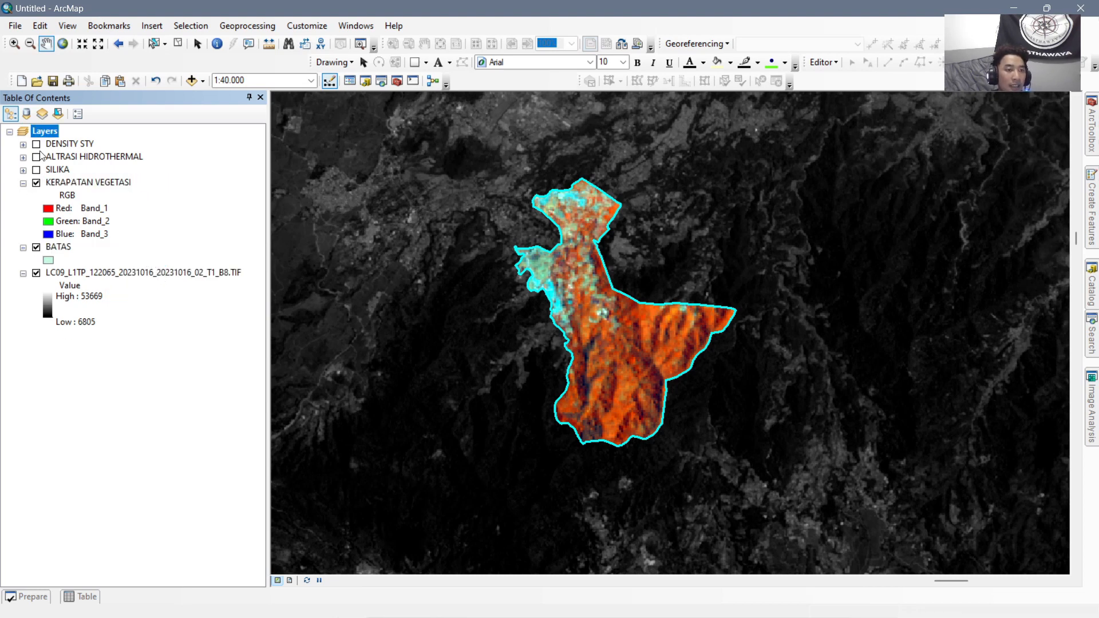
{"action": "left_click", "coordinate": [36, 182]}
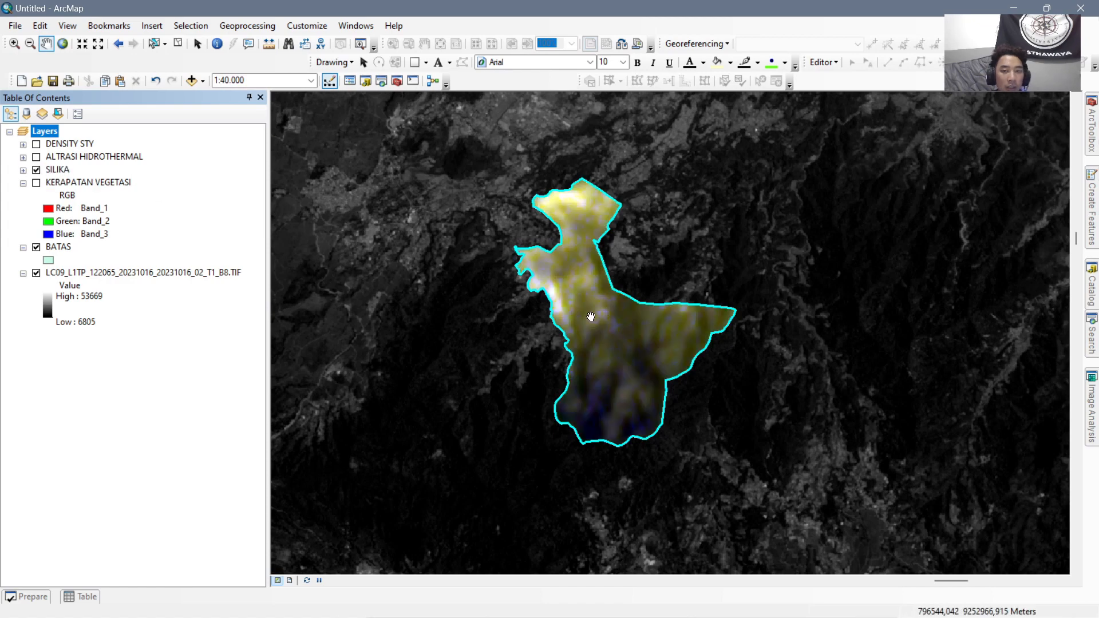
Create a pan-sharpened raster from SILIKA, using LC09_L1TP_122065_20231016_20231016_02_T1_B8.TIF as the panchromatic image and the Esri sharpening type.
{"action": "left_click", "coordinate": [1097, 136]}
{"action": "left_click", "coordinate": [1092, 336]}
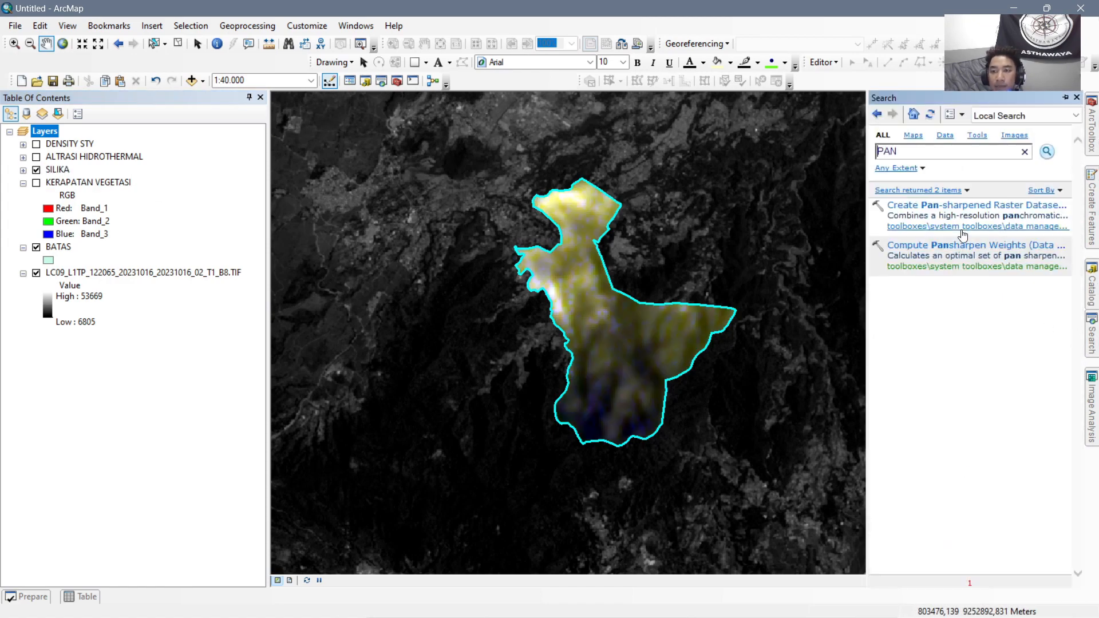
{"action": "left_click", "coordinate": [969, 204]}
{"action": "left_click", "coordinate": [1057, 207]}
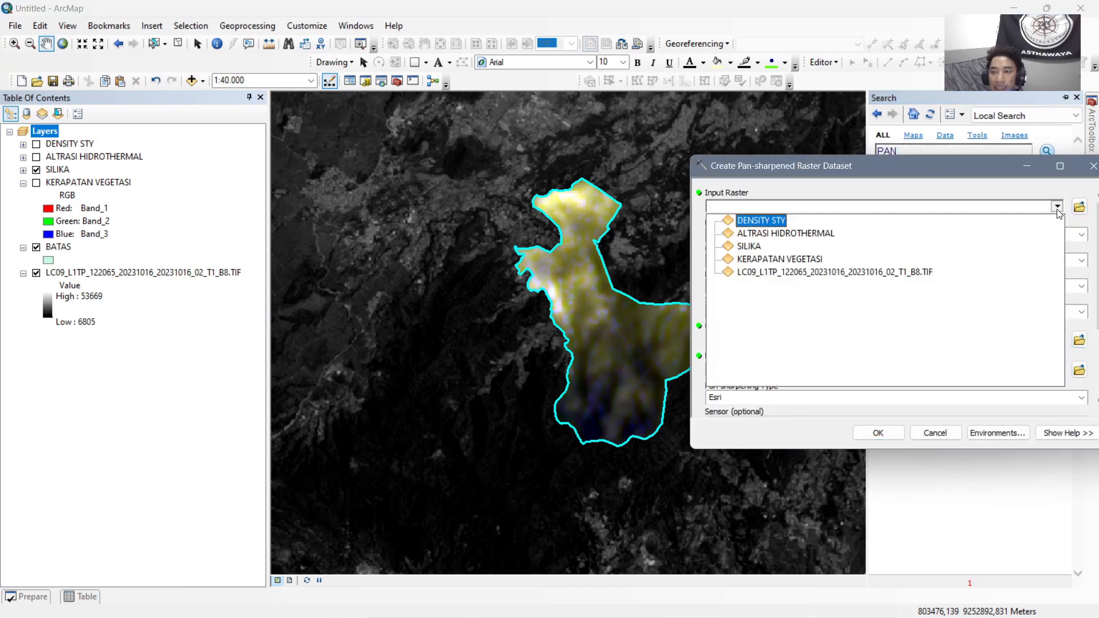
{"action": "left_click", "coordinate": [758, 248]}
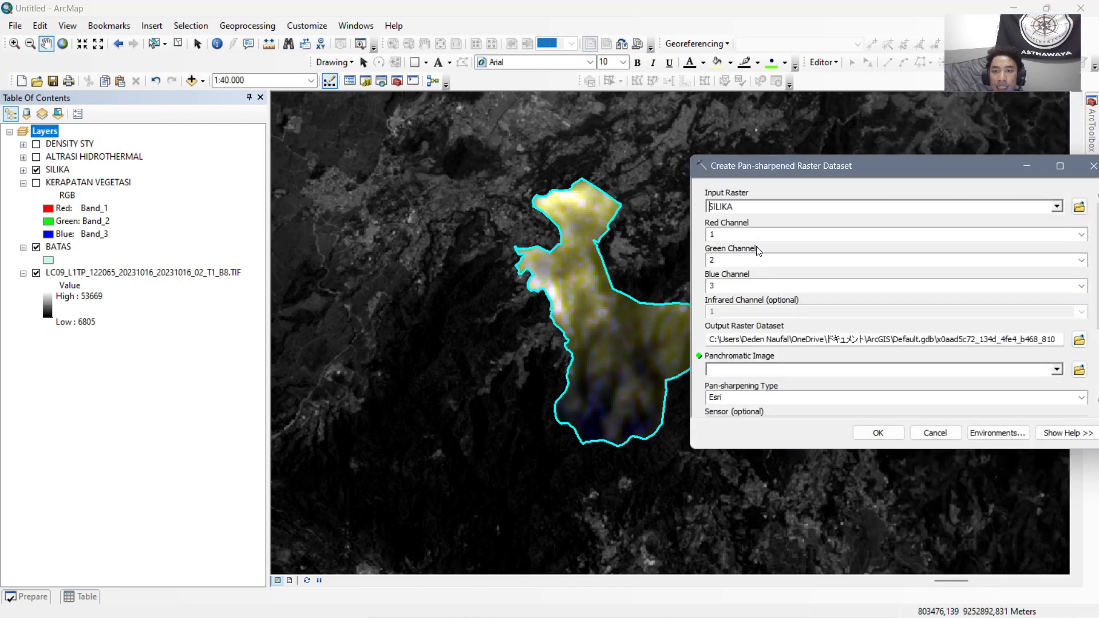
{"action": "left_click", "coordinate": [1057, 369]}
{"action": "left_click", "coordinate": [810, 433]}
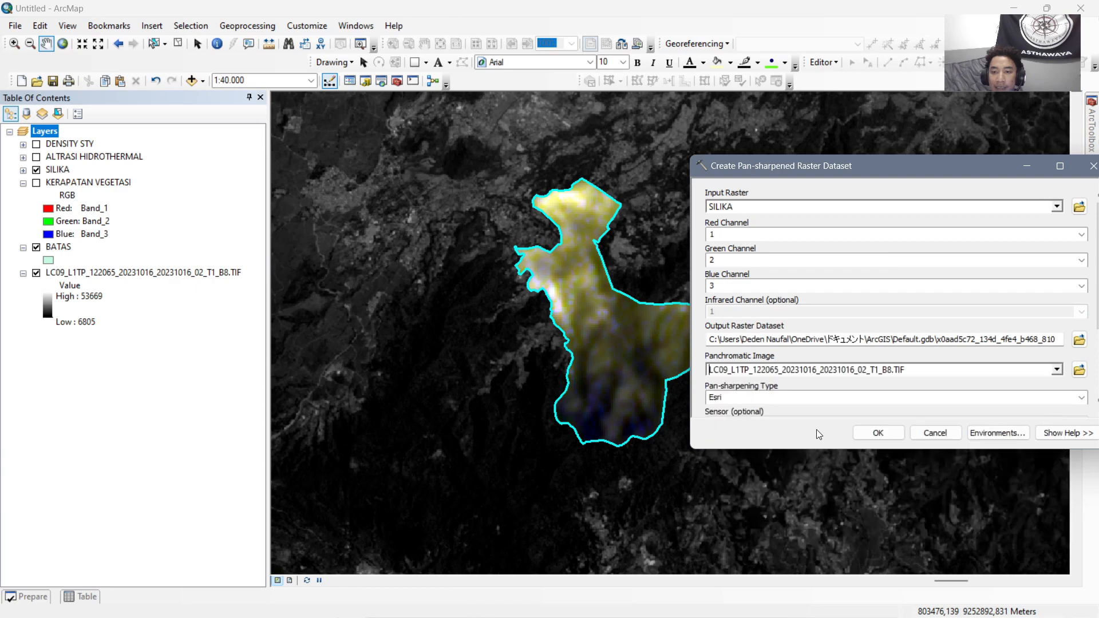
{"action": "left_click", "coordinate": [877, 433]}
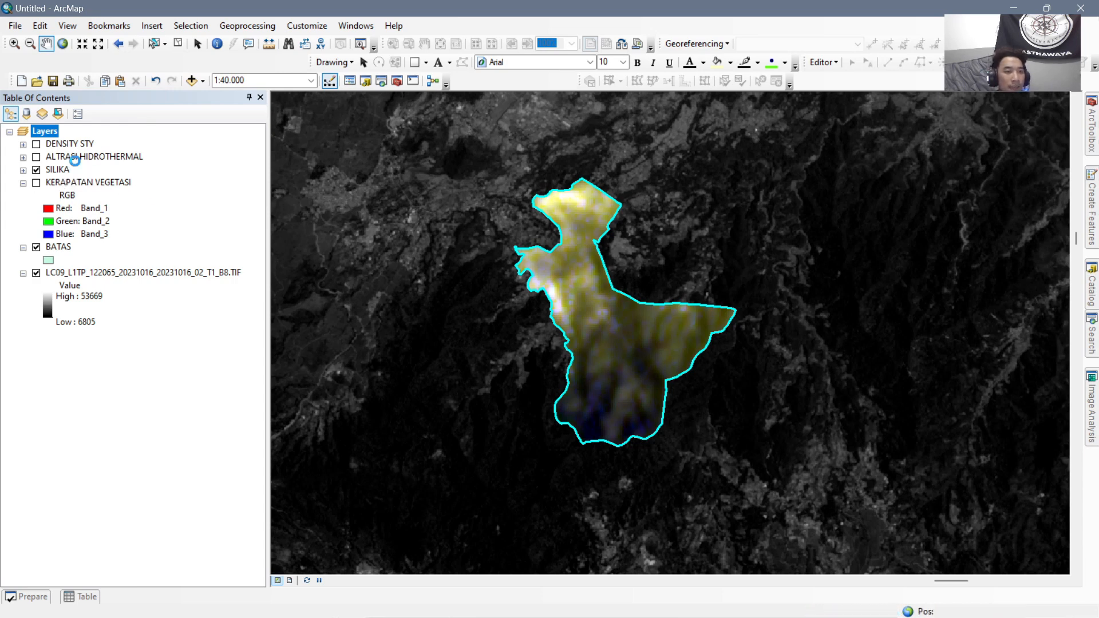
Rename the new pan-sharpened layer as SILIKA and remove the original unsharpened SILIKA layer.
{"action": "left_click", "coordinate": [133, 146]}
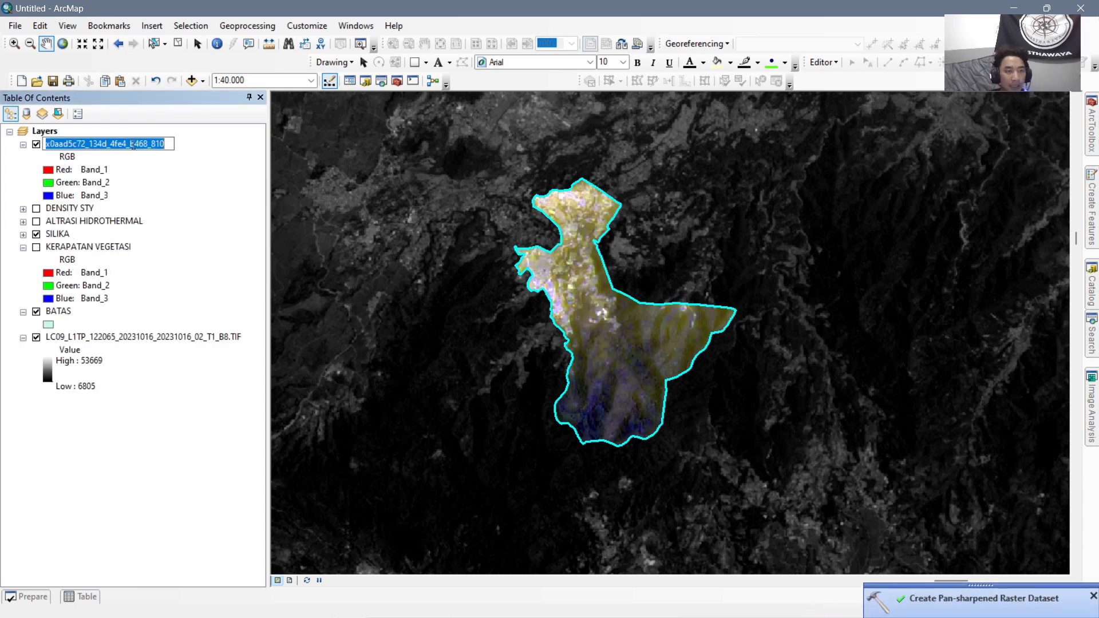
{"action": "type", "text": "SILIKA"}
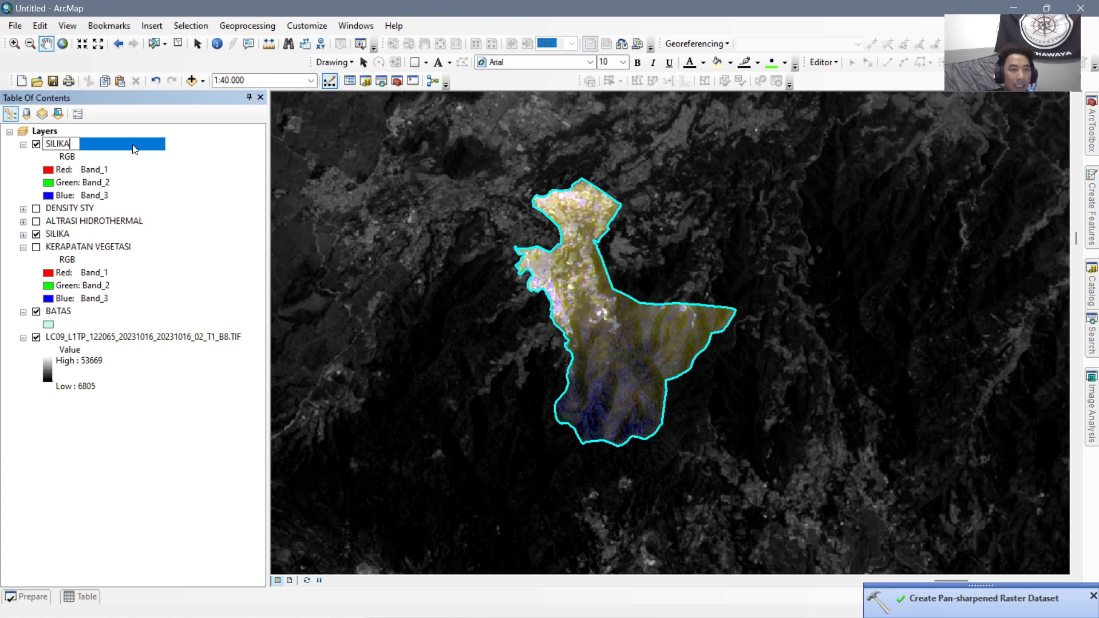
{"action": "key", "text": "Return"}
{"action": "right_click", "coordinate": [64, 237]}
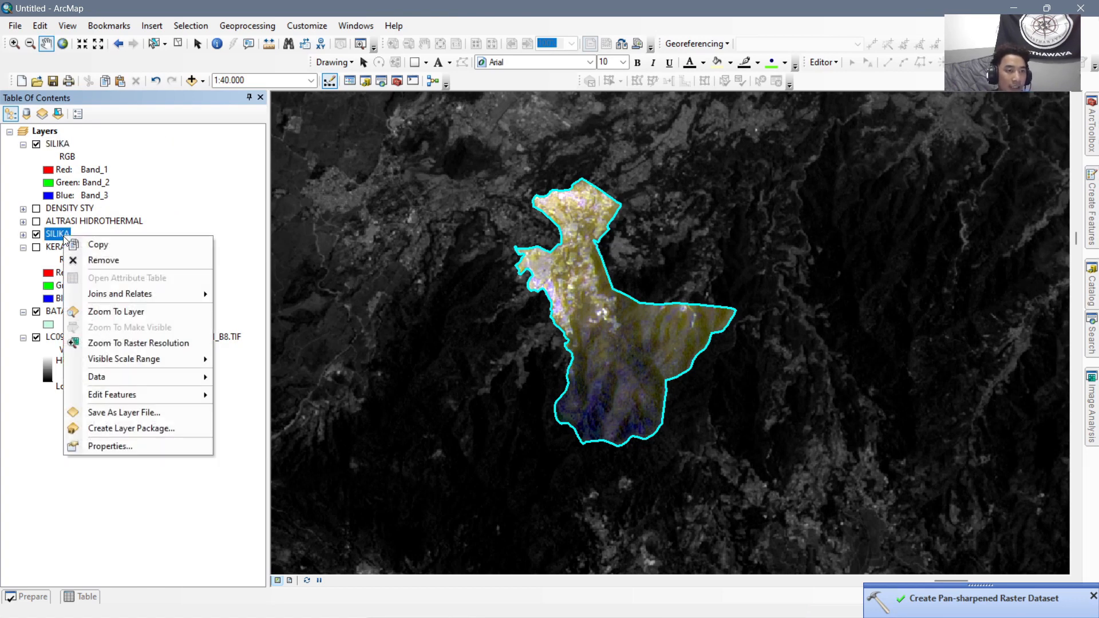
{"action": "left_click", "coordinate": [120, 260]}
Move the SILIKA layer below ALTRASI HIDROTHERMAL and turn on the ALTRASI HIDROTHERMAL and DENSITY STY layers.
{"action": "left_click", "coordinate": [59, 143]}
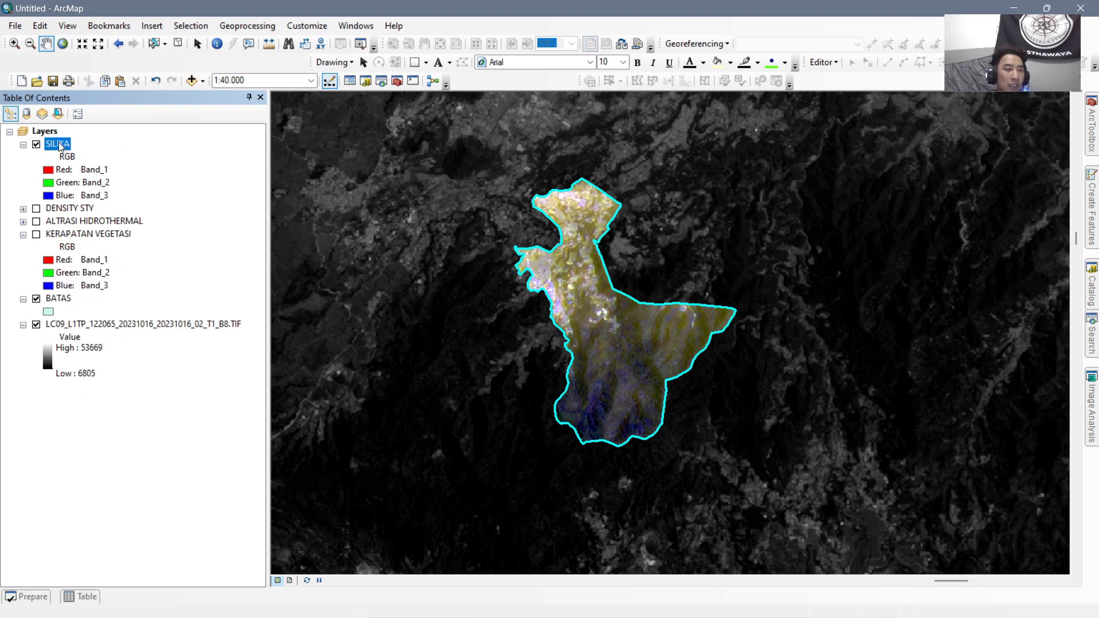
{"action": "left_click_drag", "start_coordinate": [59, 144], "coordinate": [79, 224]}
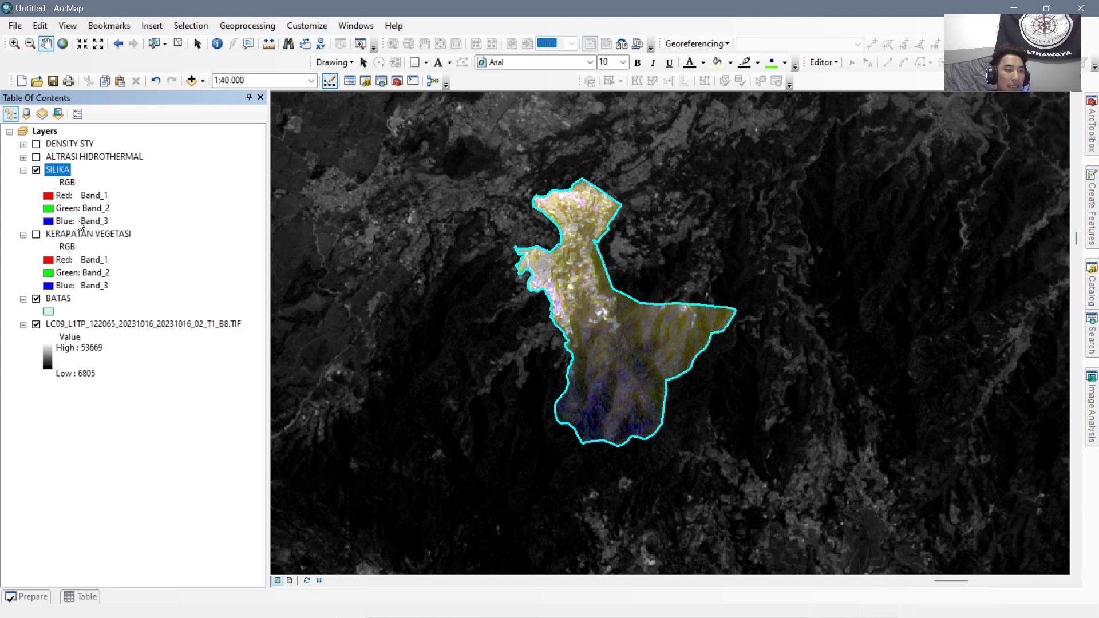
{"action": "left_click", "coordinate": [36, 157]}
{"action": "left_click", "coordinate": [36, 144]}
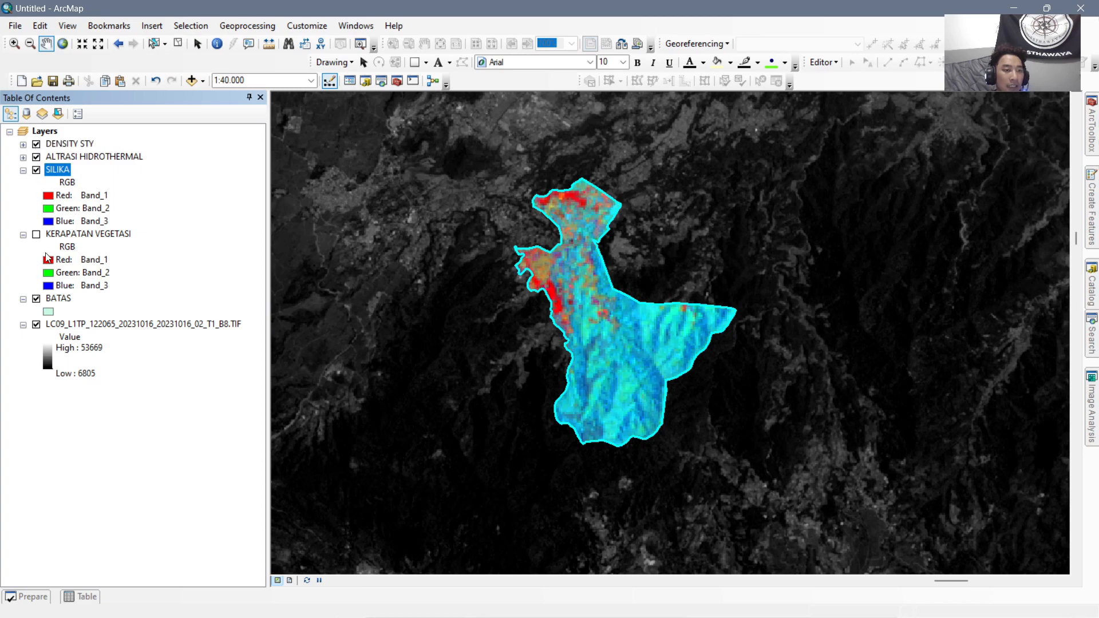
Remove the band 8 raster LC09_L1TP_122065_20231016_20231016_02_T1_B8.TIF from the map.
{"action": "left_click", "coordinate": [177, 331]}
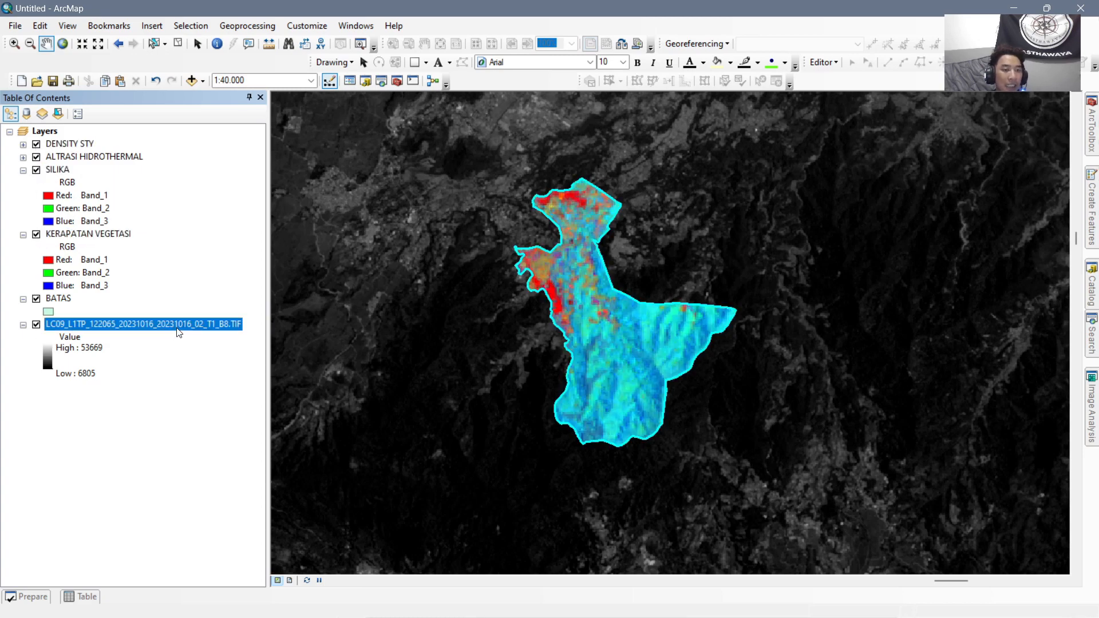
{"action": "right_click", "coordinate": [179, 331]}
{"action": "left_click", "coordinate": [195, 351]}
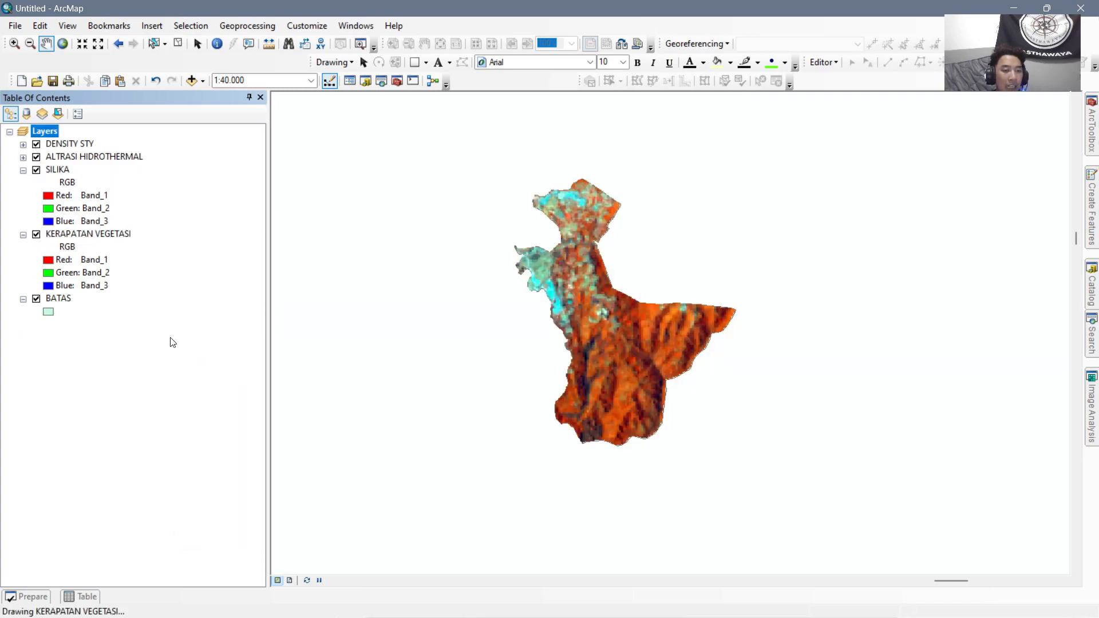
Turn off DENSITY STY, ALTRASI HIDROTHERMAL and SILIKA to examine the KERAPATAN VEGETASI layer against the BATAS boundary.
{"action": "left_click", "coordinate": [36, 143]}
{"action": "left_click", "coordinate": [37, 156]}
{"action": "left_click", "coordinate": [36, 170]}
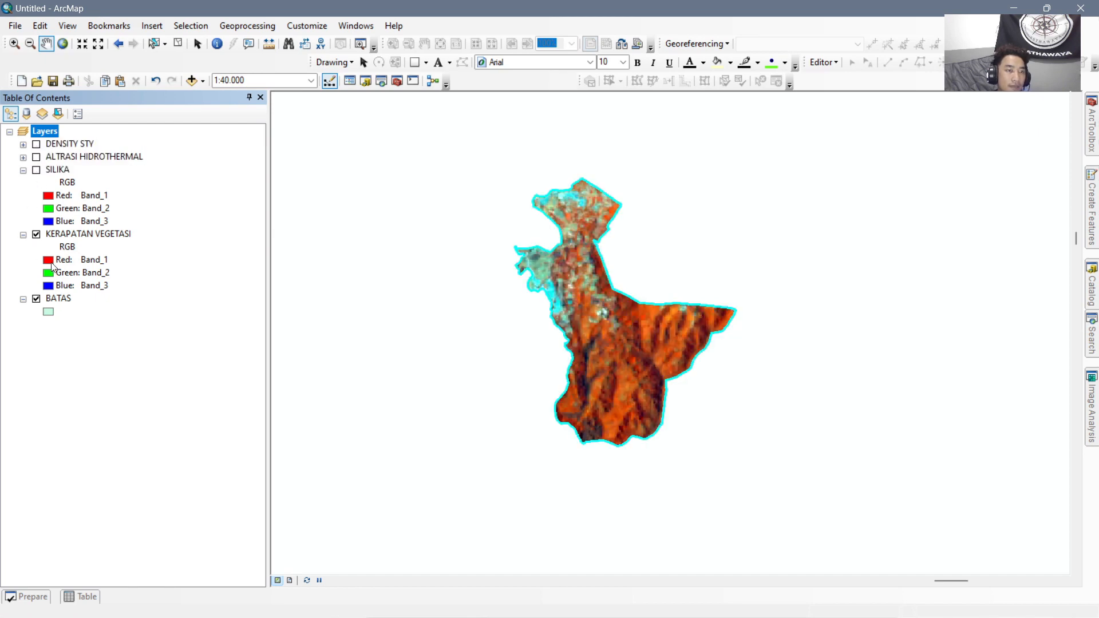
{"action": "left_click", "coordinate": [36, 235]}
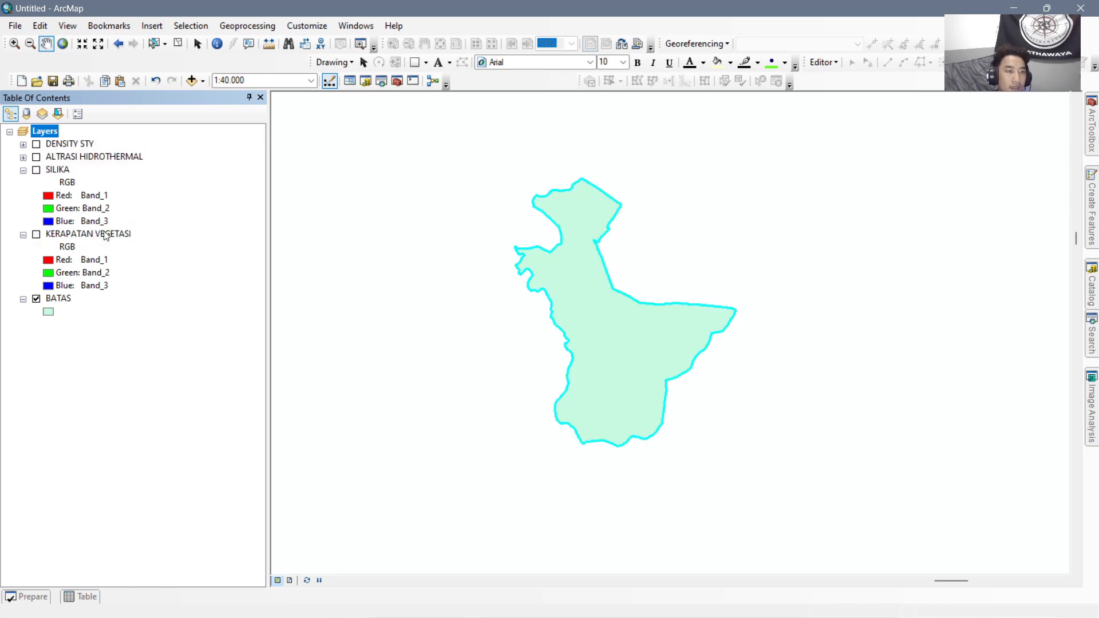
{"action": "left_click", "coordinate": [36, 235]}
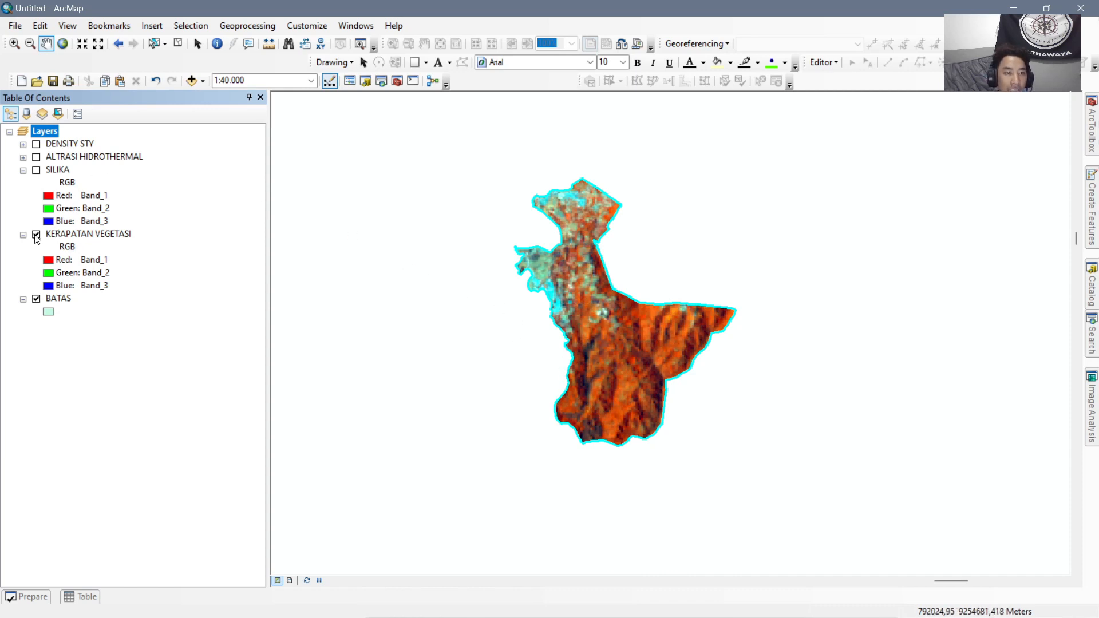
Turn SILIKA, ALTRASI HIDROTHERMAL and DENSITY STY back on one after another to examine each composite's colours inside the boundary.
{"action": "left_click_drag", "start_coordinate": [665, 347], "coordinate": [627, 354]}
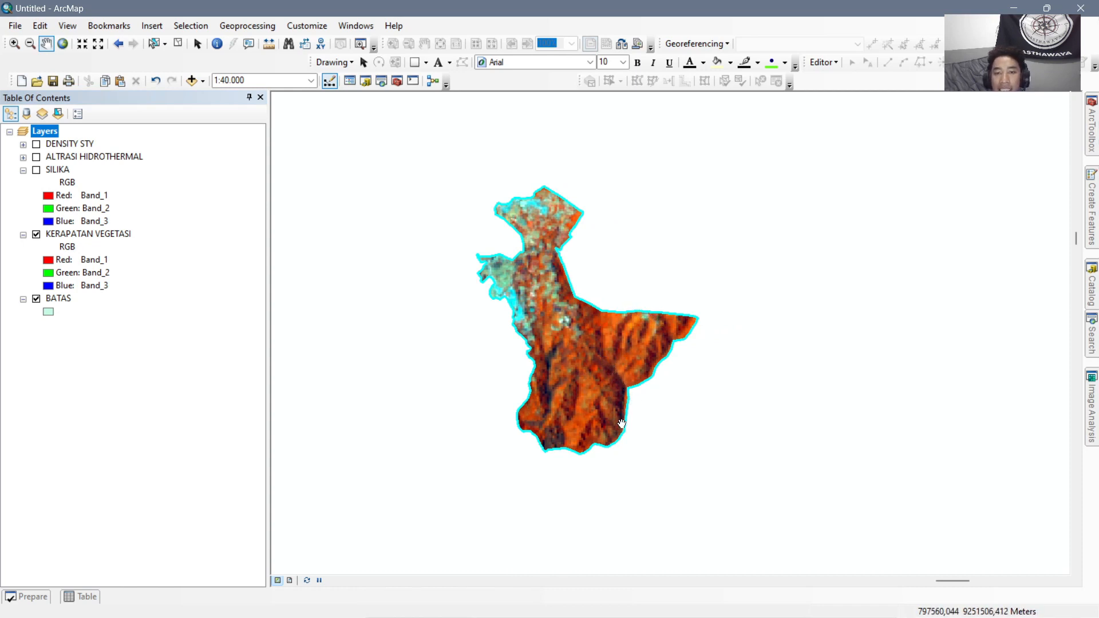
{"action": "left_click", "coordinate": [37, 170]}
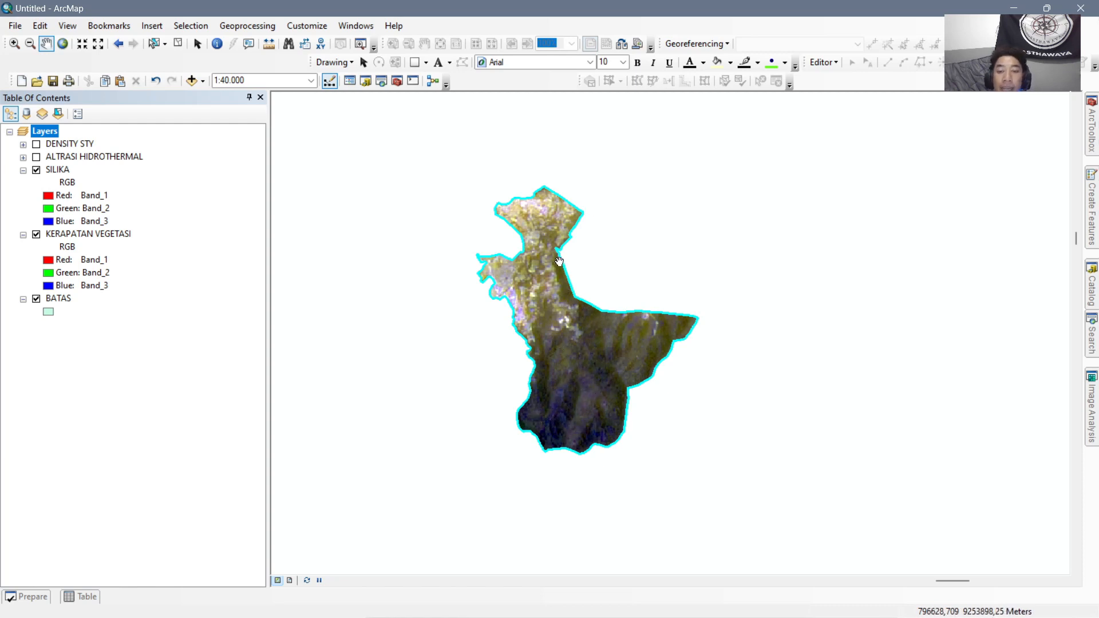
{"action": "left_click", "coordinate": [37, 157]}
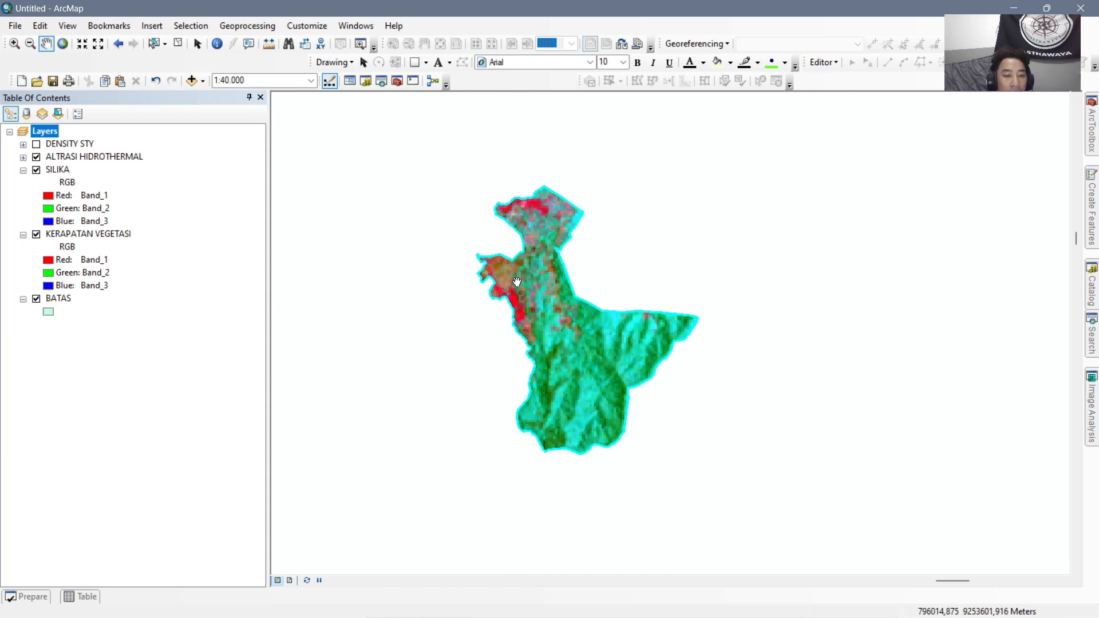
{"action": "scroll", "coordinate": [517, 282], "scroll_direction": "up", "scroll_amount": 2}
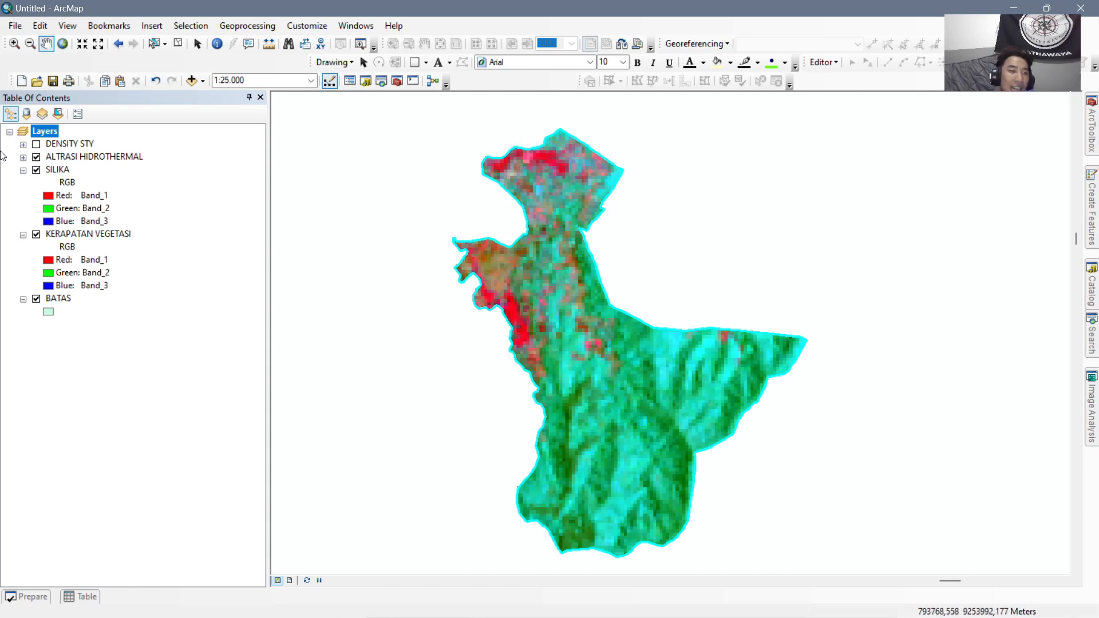
{"action": "left_click", "coordinate": [37, 145]}
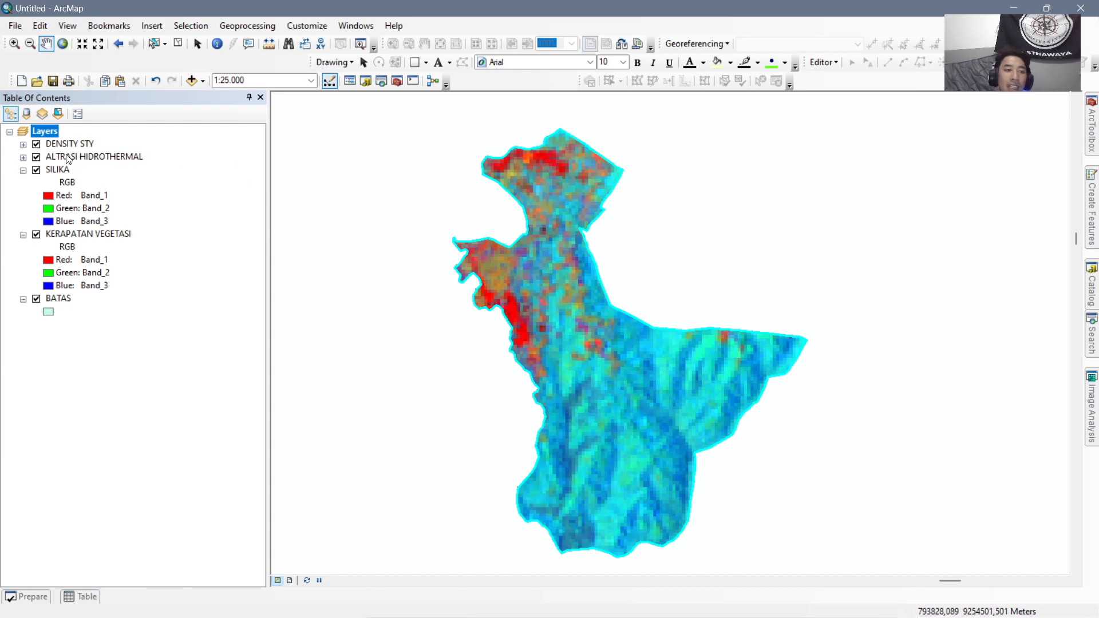
Collapse the legends of the SILIKA, KERAPATAN VEGETASI and BATAS layers so only the layer names are listed.
{"action": "left_click", "coordinate": [133, 158]}
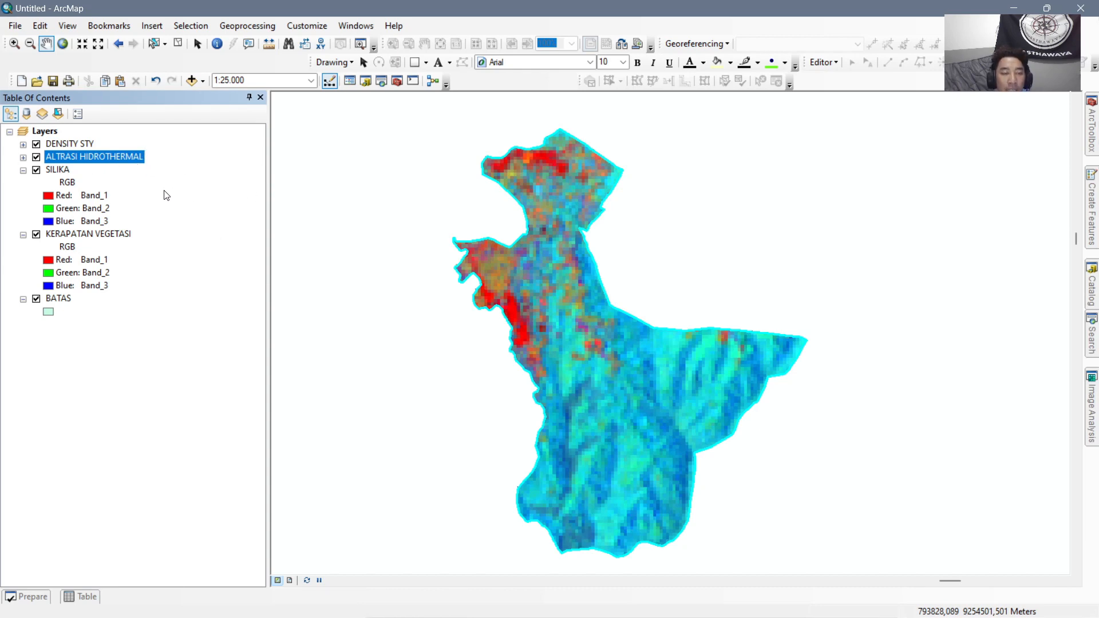
{"action": "left_click", "coordinate": [88, 145]}
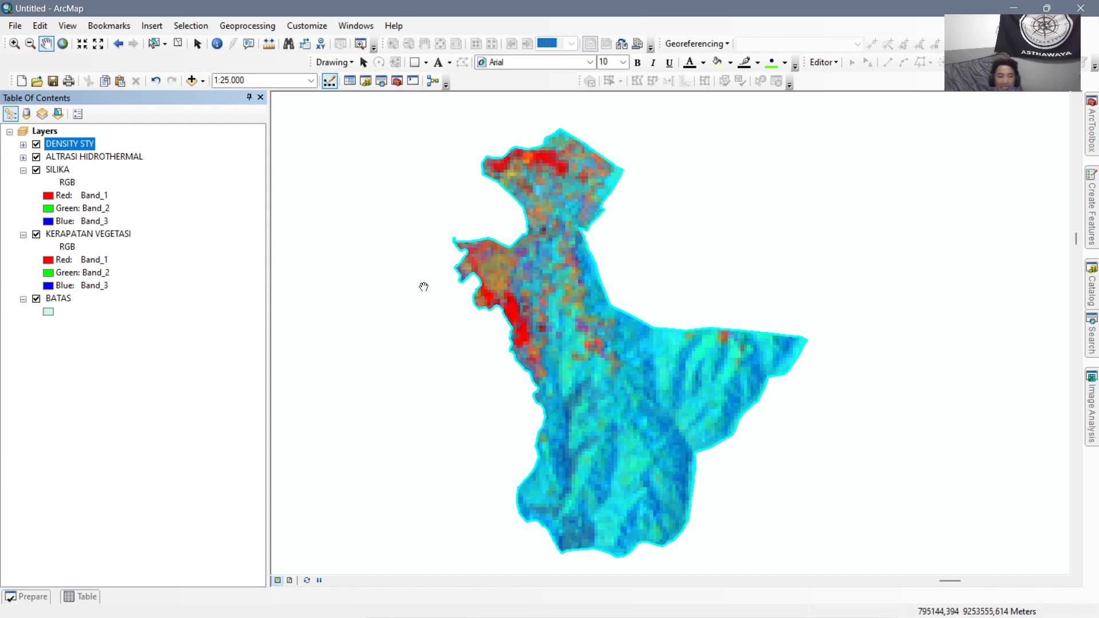
{"action": "left_click", "coordinate": [23, 170]}
{"action": "left_click", "coordinate": [23, 182]}
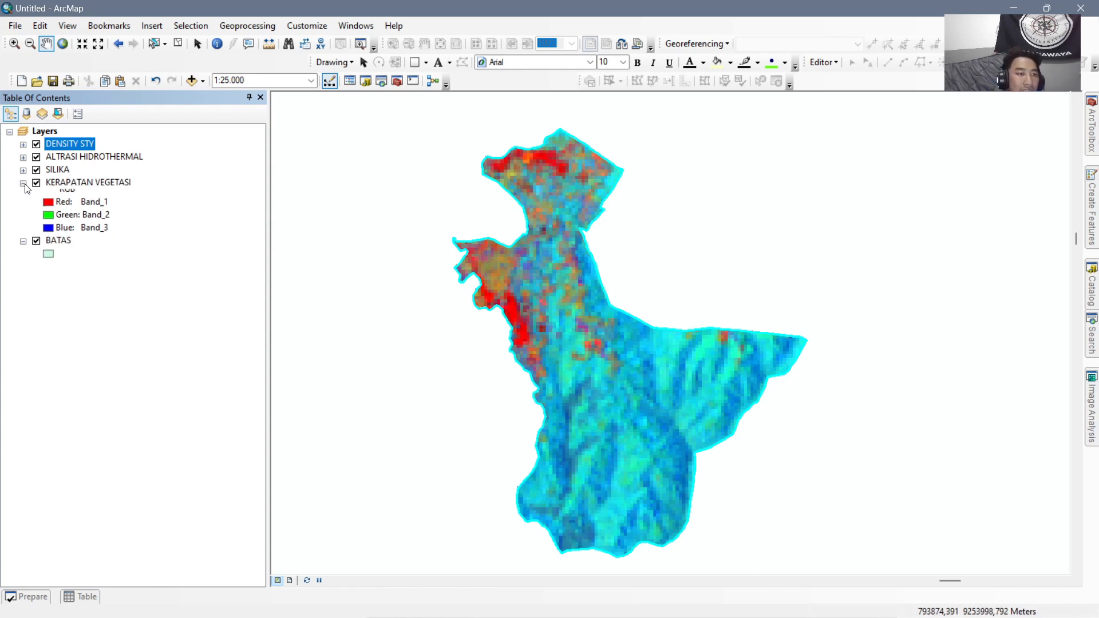
{"action": "left_click", "coordinate": [22, 195]}
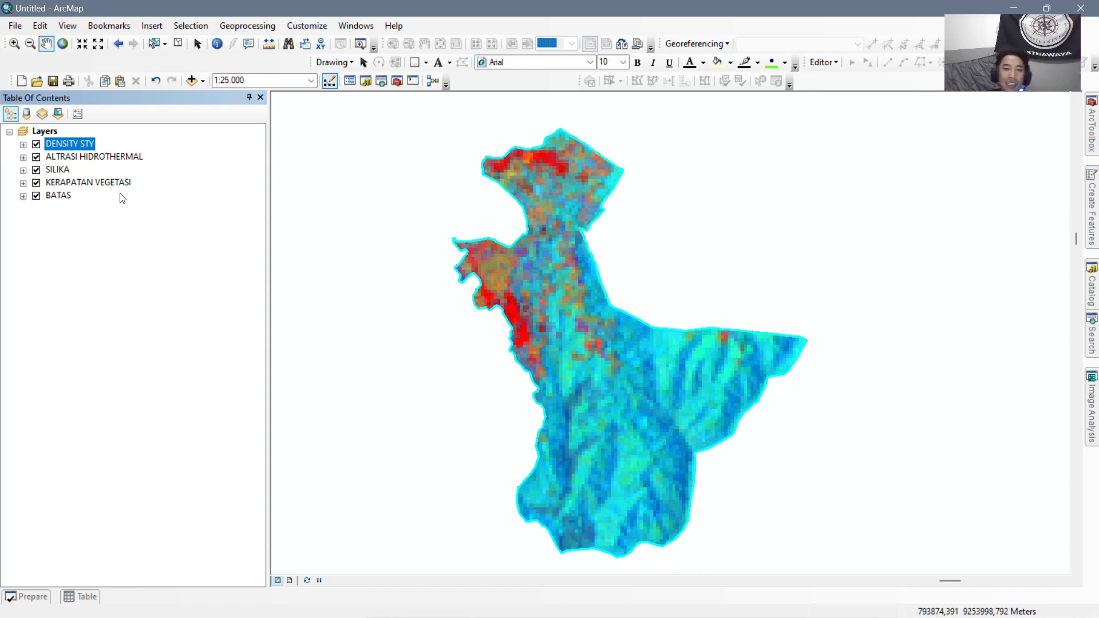
Hide the DENSITY STY, ALTRASI HIDROTHERMAL and SILIKA layers to examine the vegetation density composite inside the boundary.
{"action": "left_click", "coordinate": [36, 144]}
{"action": "left_click", "coordinate": [36, 157]}
{"action": "left_click", "coordinate": [36, 170]}
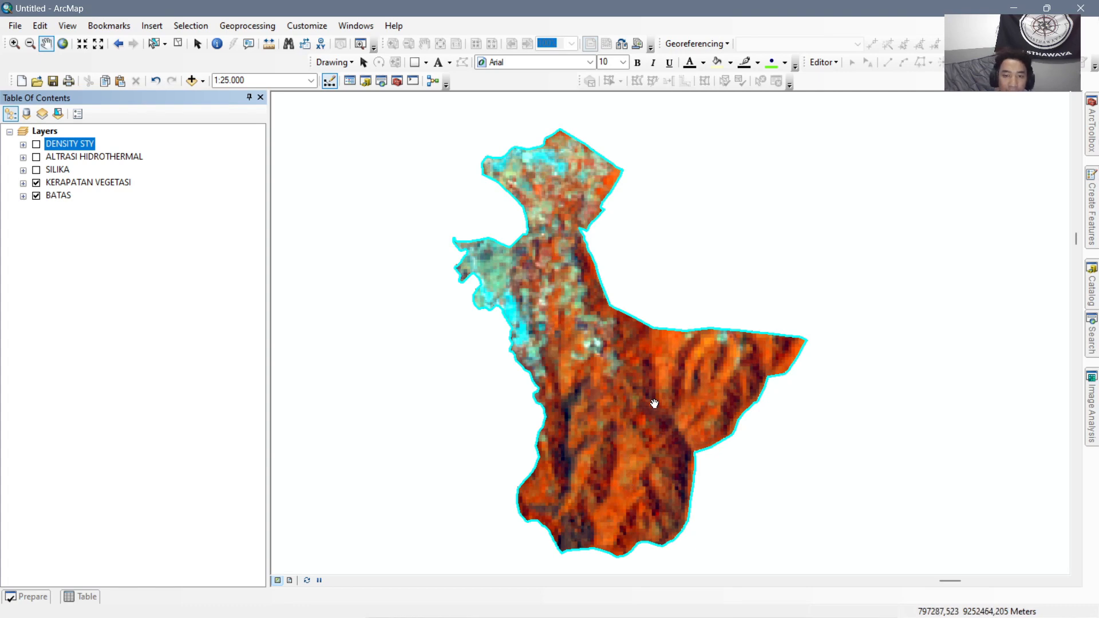
{"action": "left_click_drag", "start_coordinate": [653, 402], "coordinate": [595, 385]}
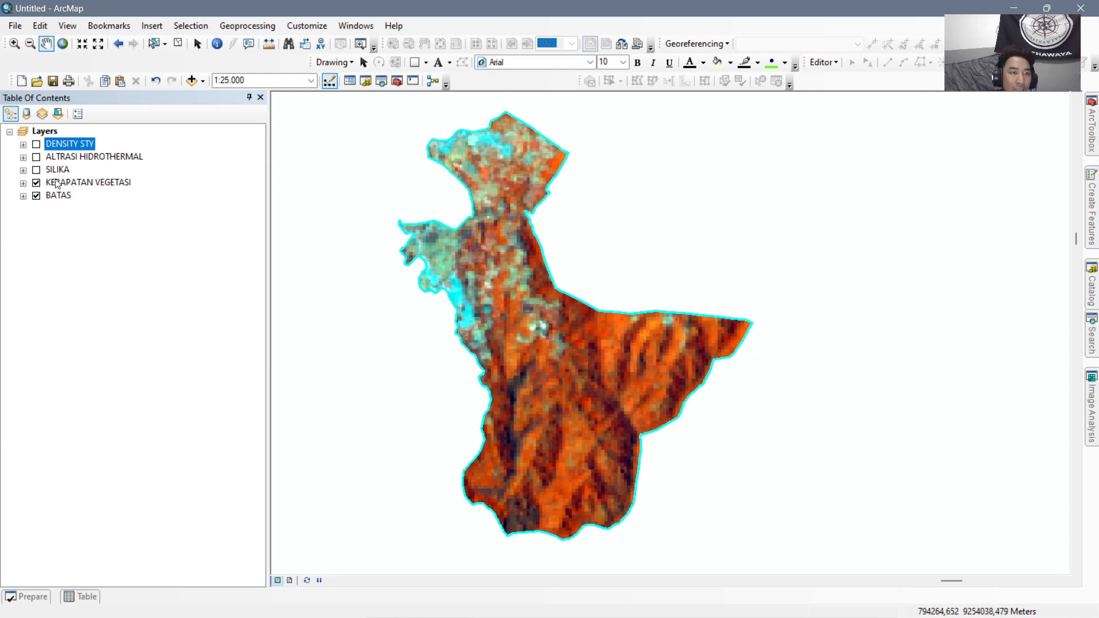
Show SILIKA, ALTRASI HIDROTHERMAL and DENSITY STY again one by one to compare the silica, alteration and density composites.
{"action": "left_click", "coordinate": [35, 170]}
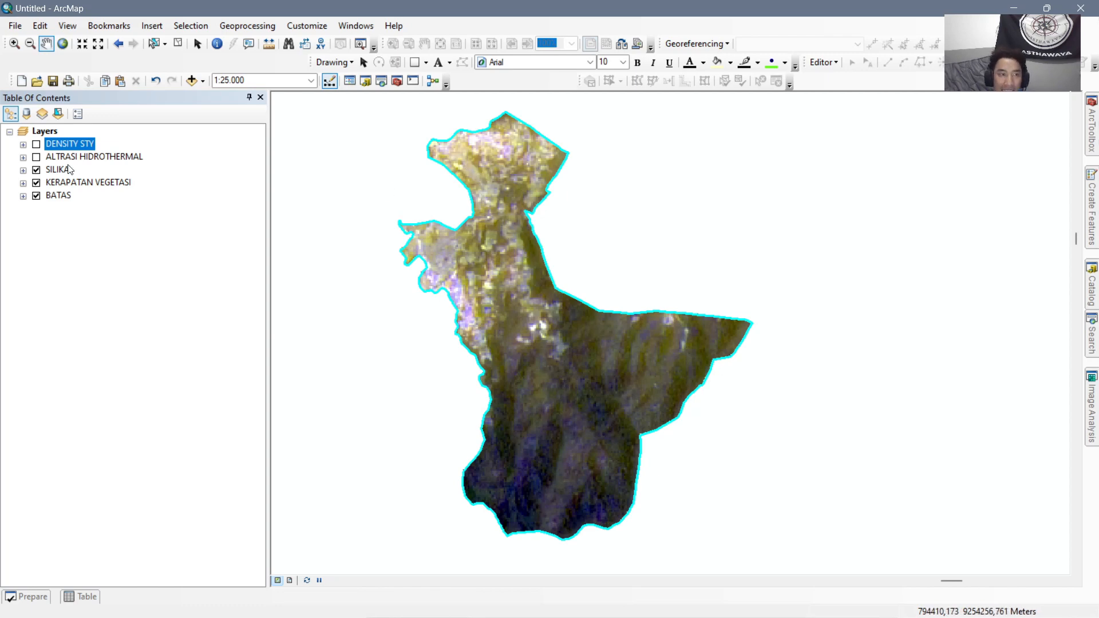
{"action": "left_click", "coordinate": [37, 158]}
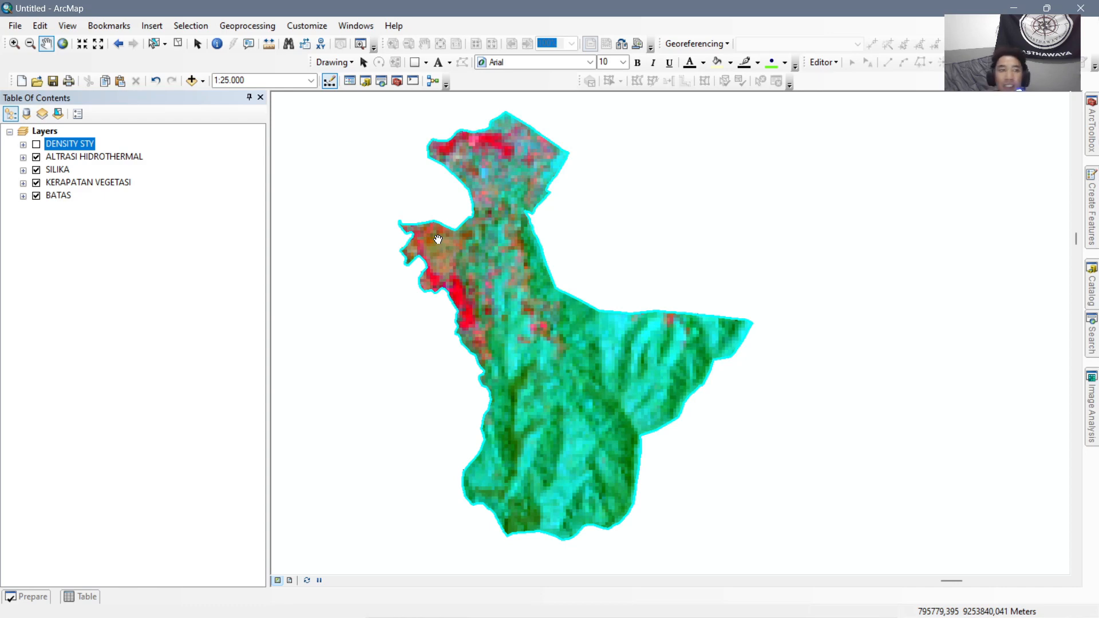
{"action": "left_click", "coordinate": [36, 144]}
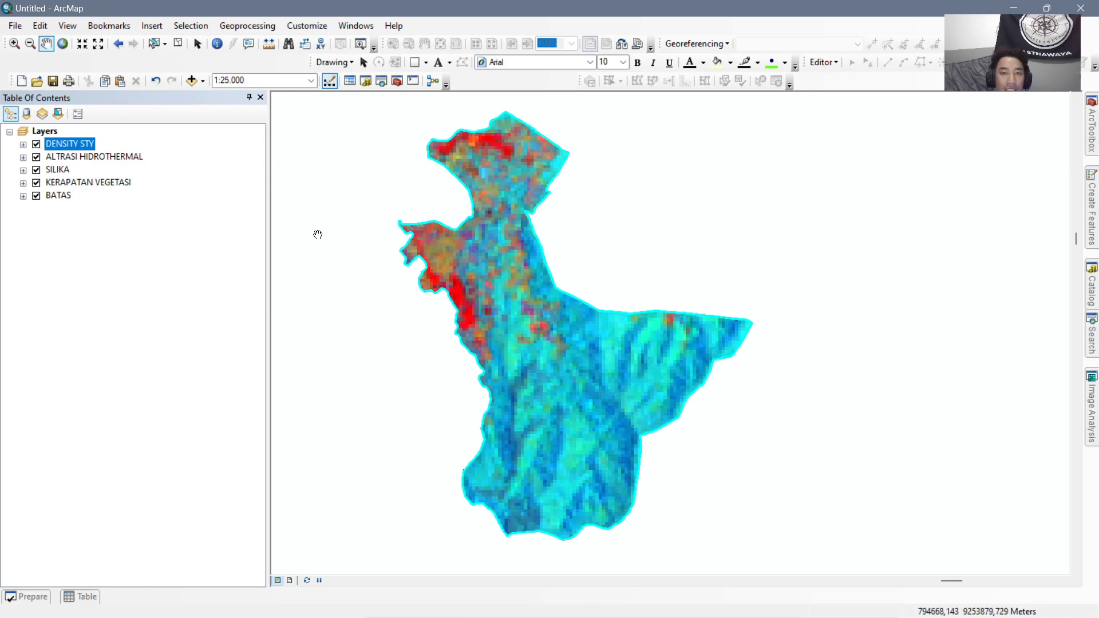